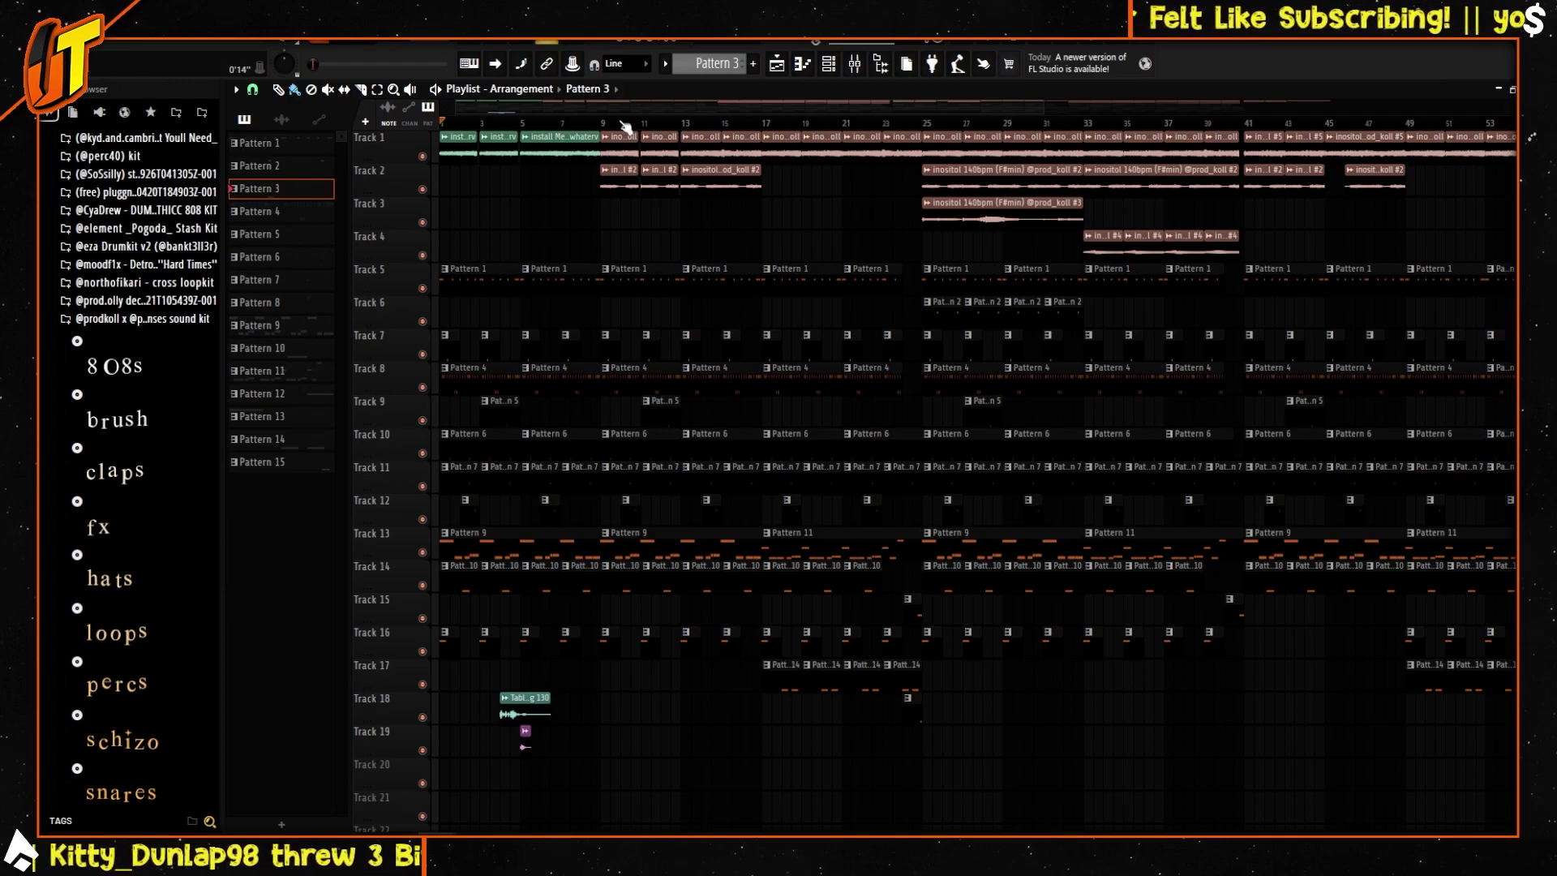
# Step: Play the opening section of the arrangement with all tracks on, then stop playback
pyautogui.moveTo(619, 107); pyautogui.dragTo(603, 134)
pyautogui.hscroll(-1, 538, 126)
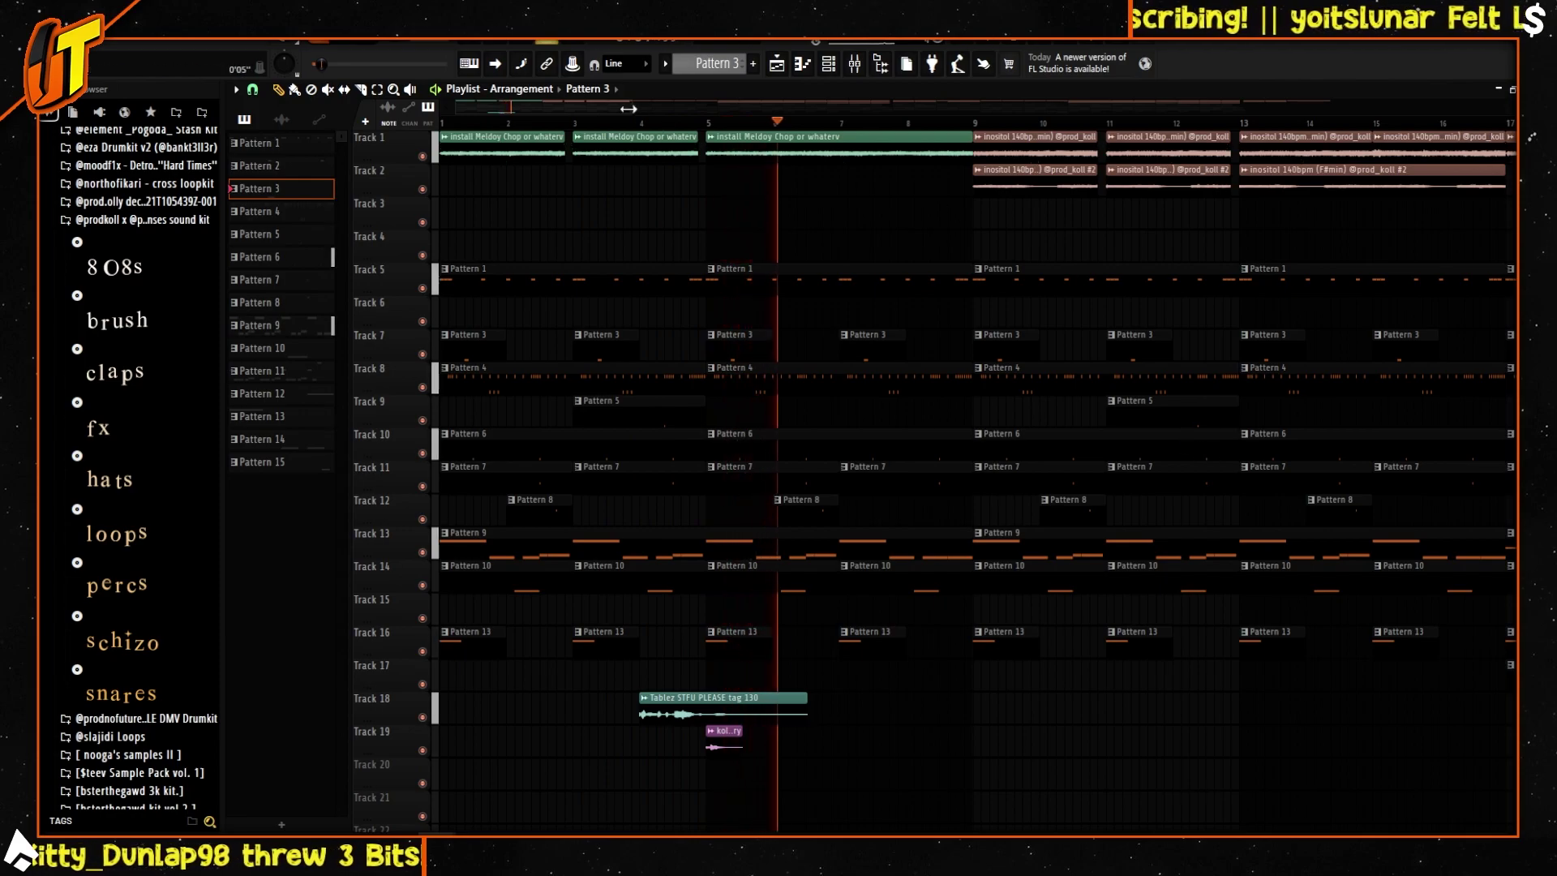
pyautogui.moveTo(628, 109); pyautogui.dragTo(795, 139)
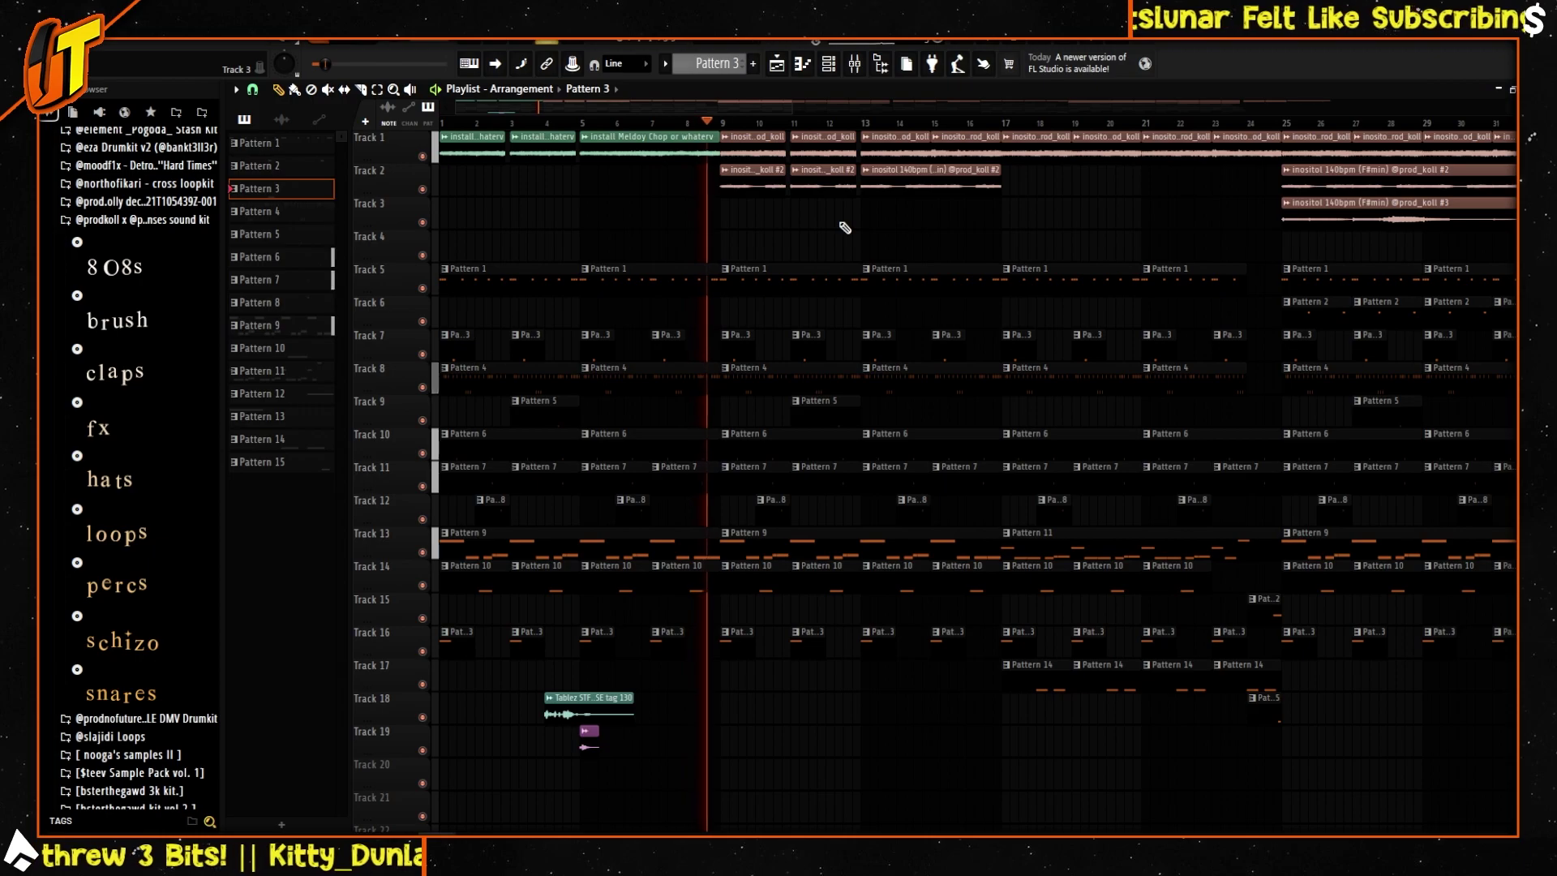
pyautogui.press('space')
pyautogui.moveTo(792, 107); pyautogui.dragTo(659, 120)
# Step: Solo Track 1 and play the inositol 140bpm sample clip placed at bar 93 with its waveform enlarged
pyautogui.rightClick(423, 157)
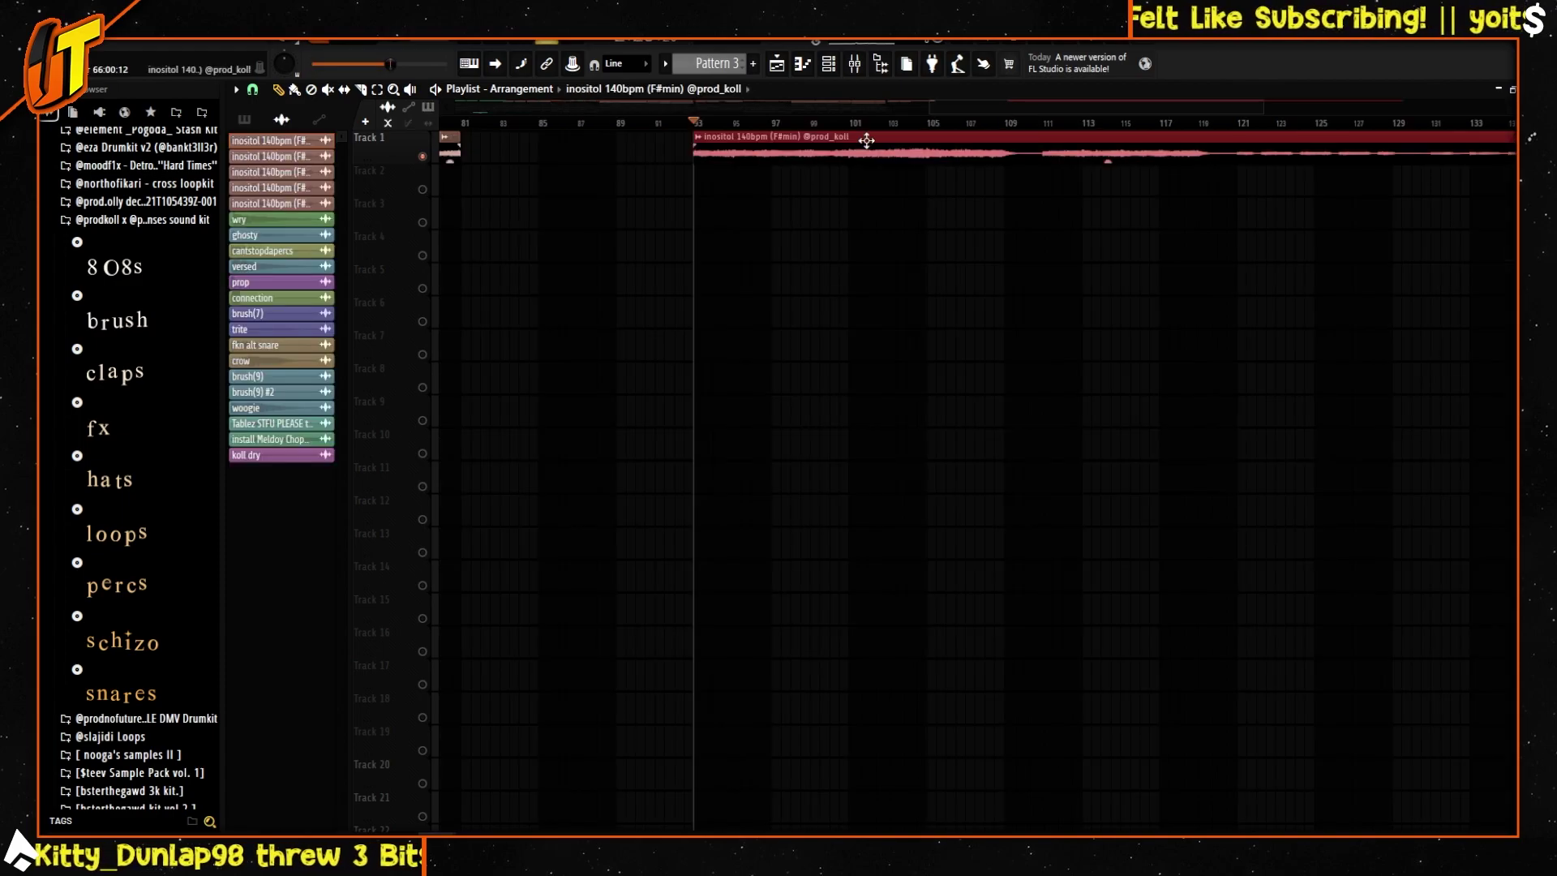
pyautogui.press('space')
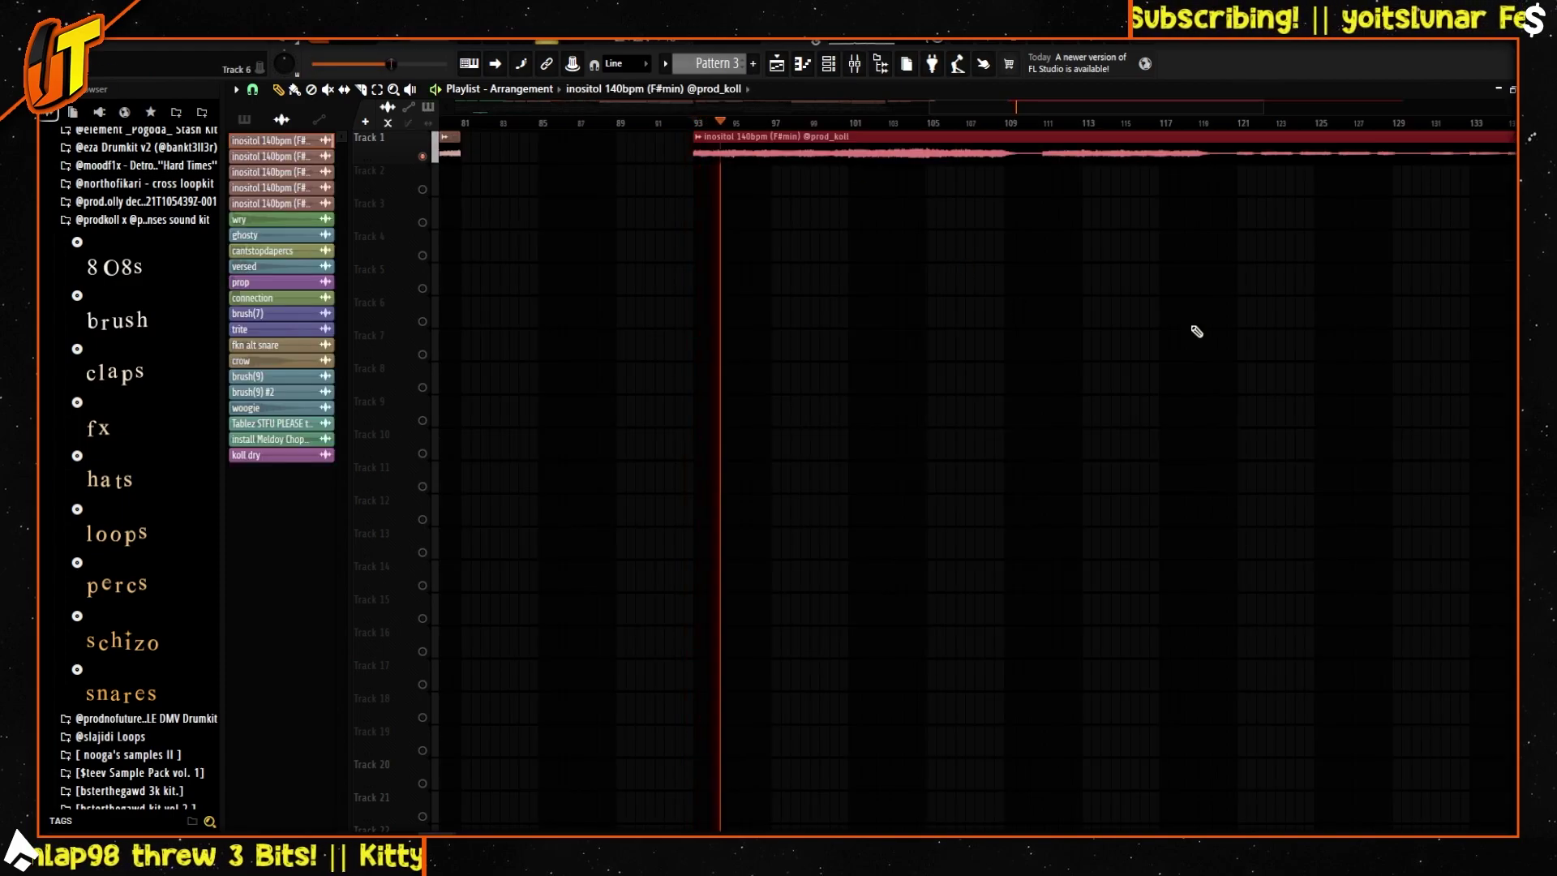
pyautogui.scroll(2, 976, 487)
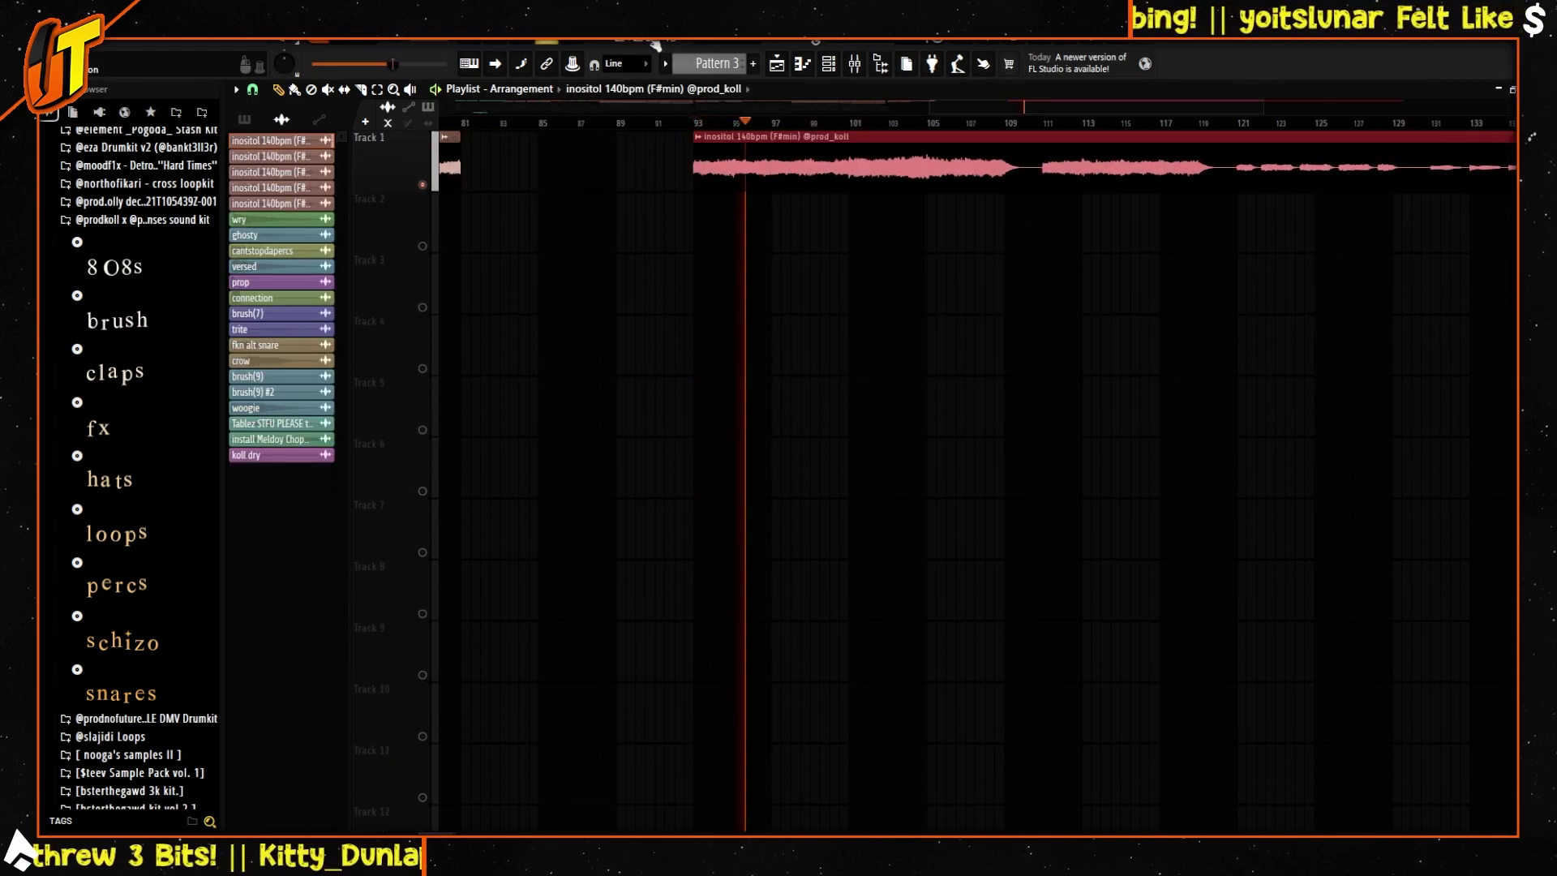
pyautogui.moveTo(1262, 103)
pyautogui.mouseDown()
pyautogui.moveTo(1172, 100)
pyautogui.moveTo(1241, 110)
pyautogui.mouseUp()
pyautogui.moveTo(1076, 113); pyautogui.dragTo(479, 262)
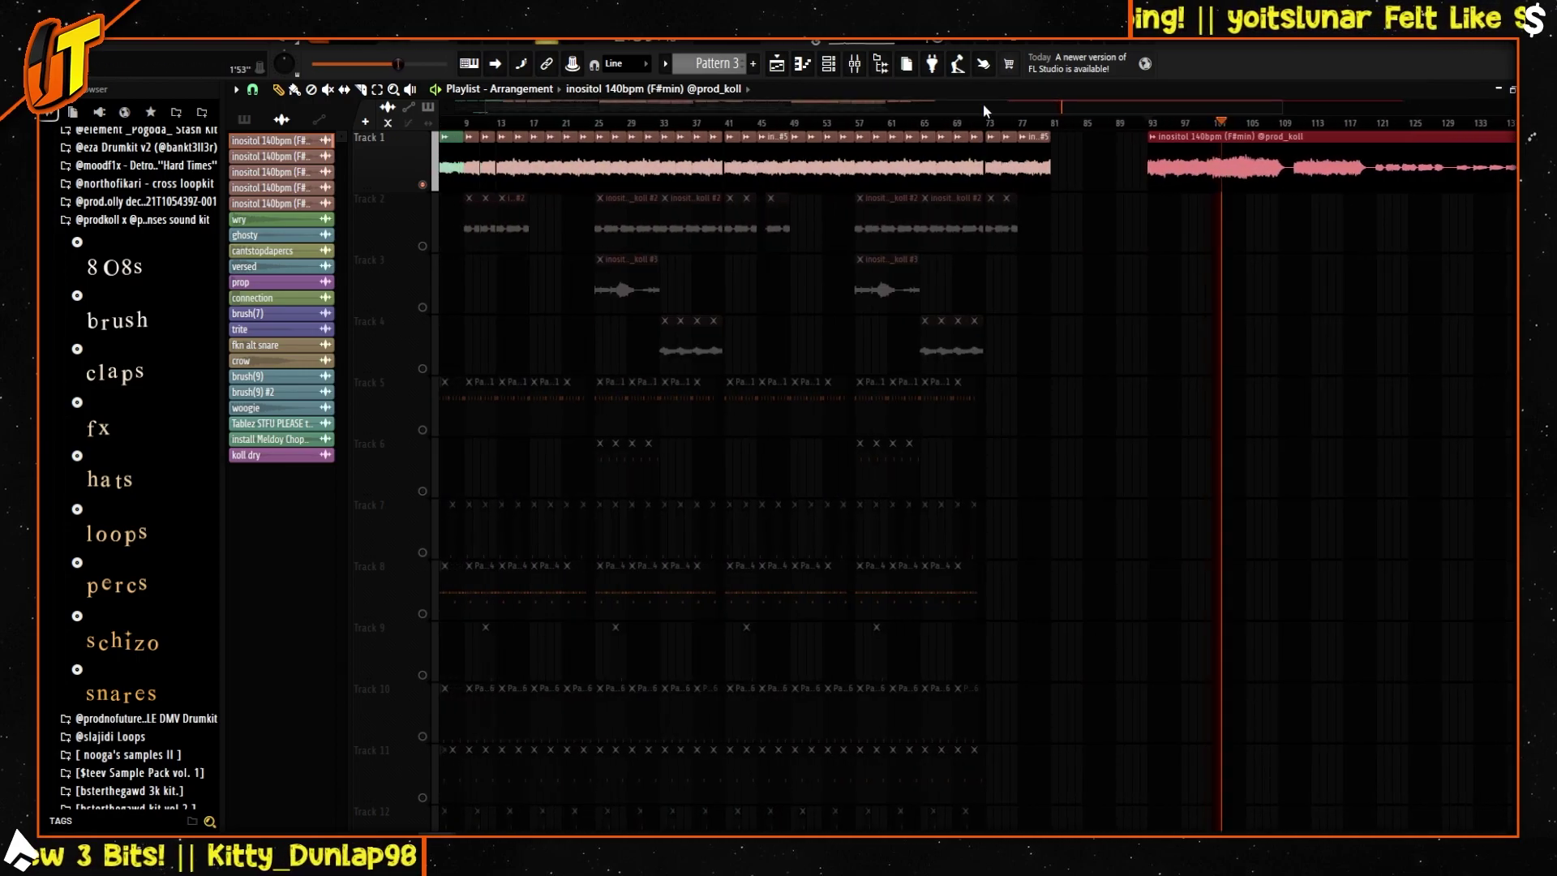
pyautogui.moveTo(983, 104); pyautogui.dragTo(820, 107)
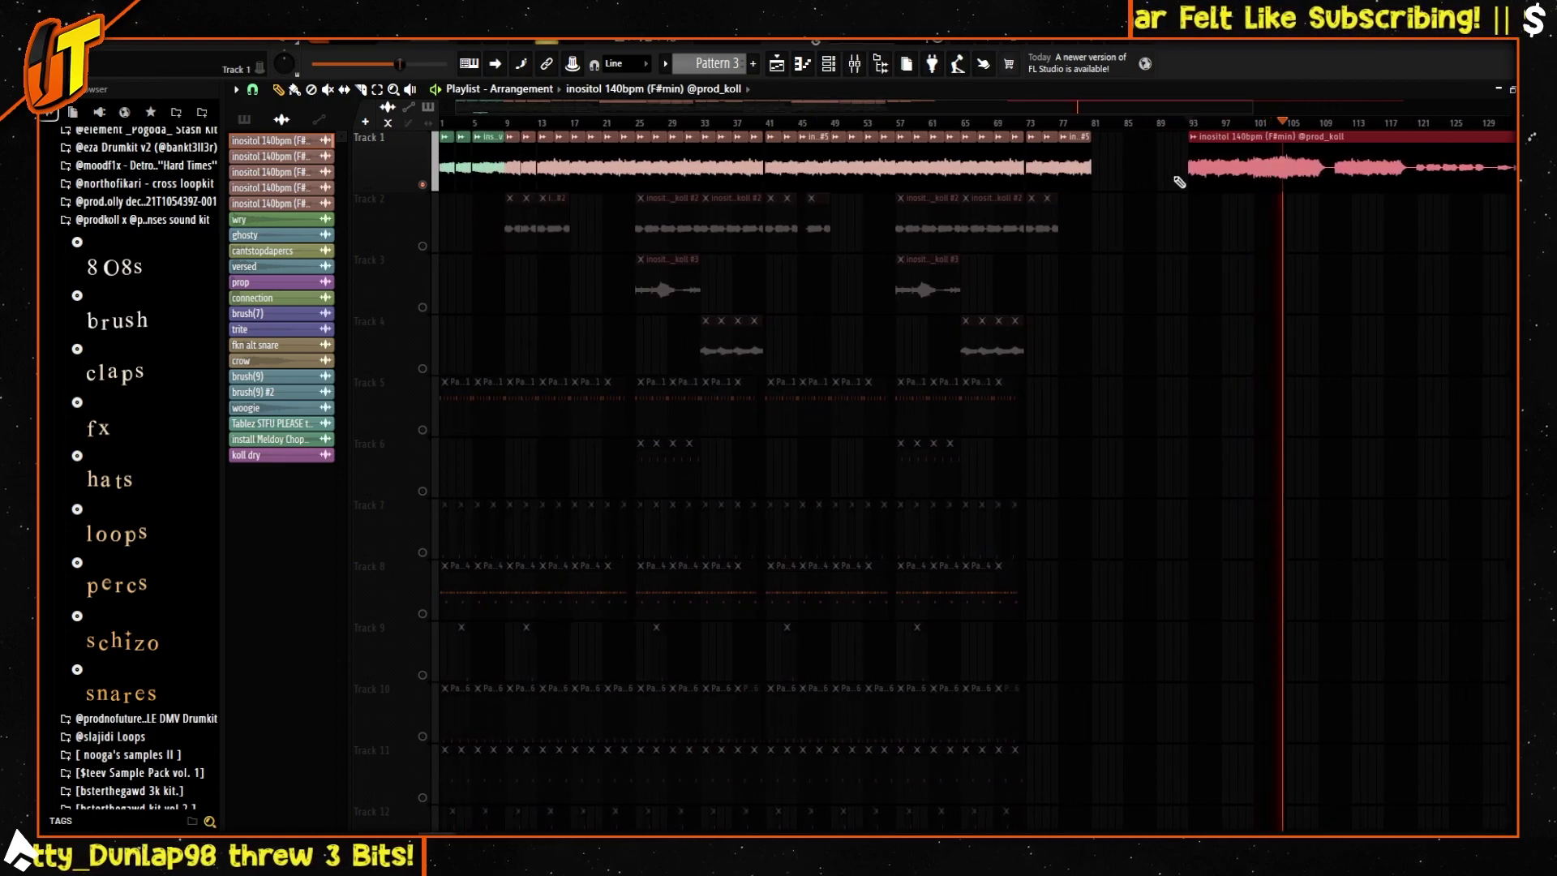
# Step: Stop playback, delete the inositol sample clip at bar 93, and return the playhead to bar 1
pyautogui.press('space')
pyautogui.press('Delete')
pyautogui.moveTo(1503, 106); pyautogui.dragTo(683, 106)
pyautogui.click(453, 122)
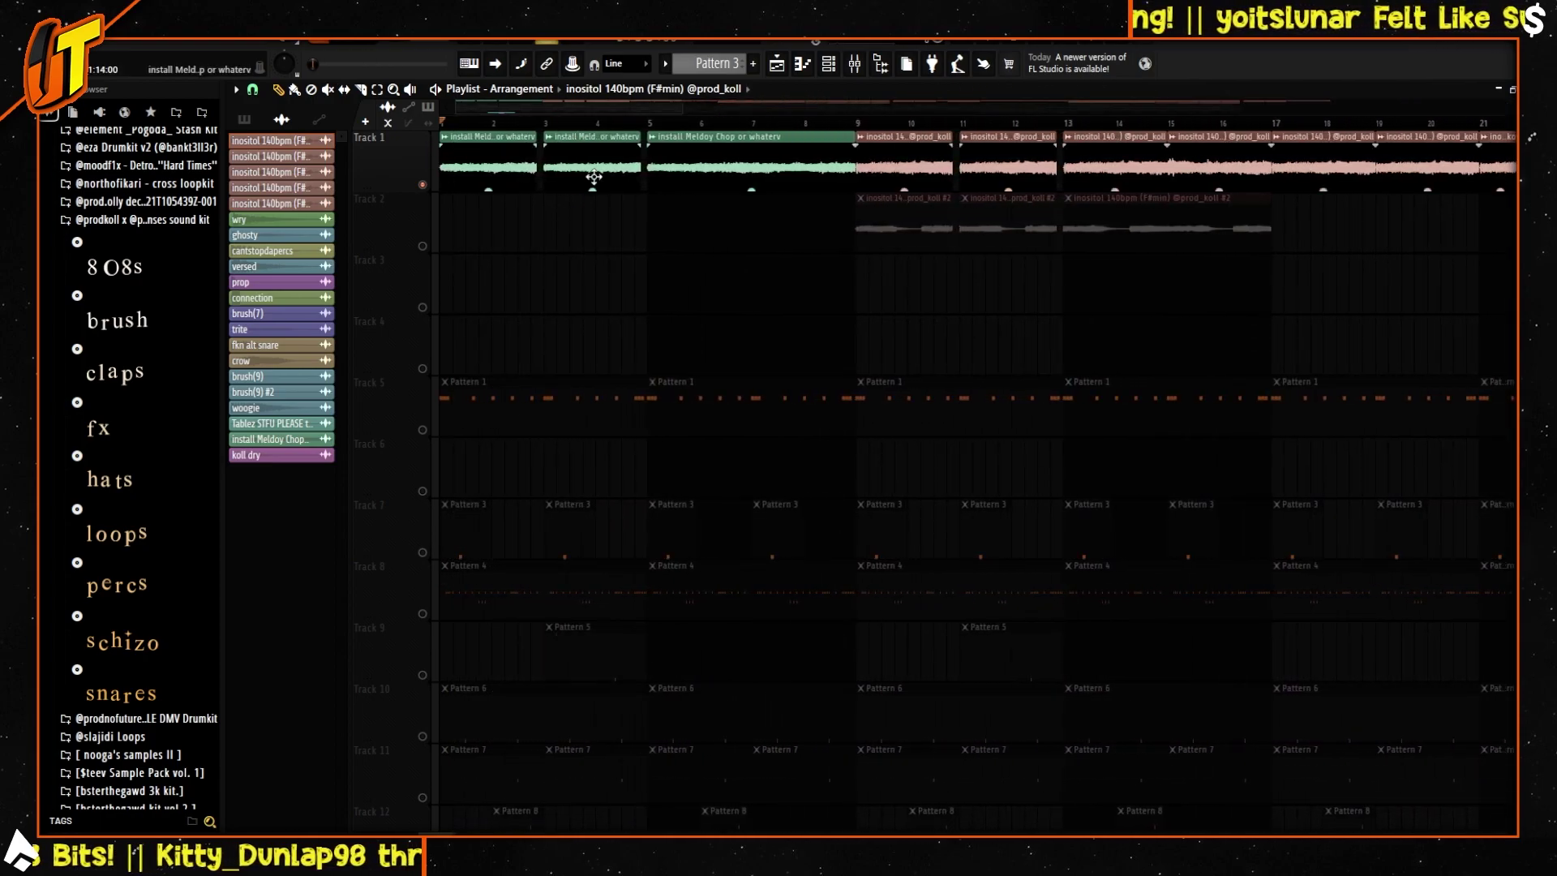
# Step: Play Track 1 soloed from bar 41, inspect the sample settings of its inositol #5 clip, and close them
pyautogui.keyDown('ctrl'); pyautogui.click(422, 186); pyautogui.keyUp('ctrl')
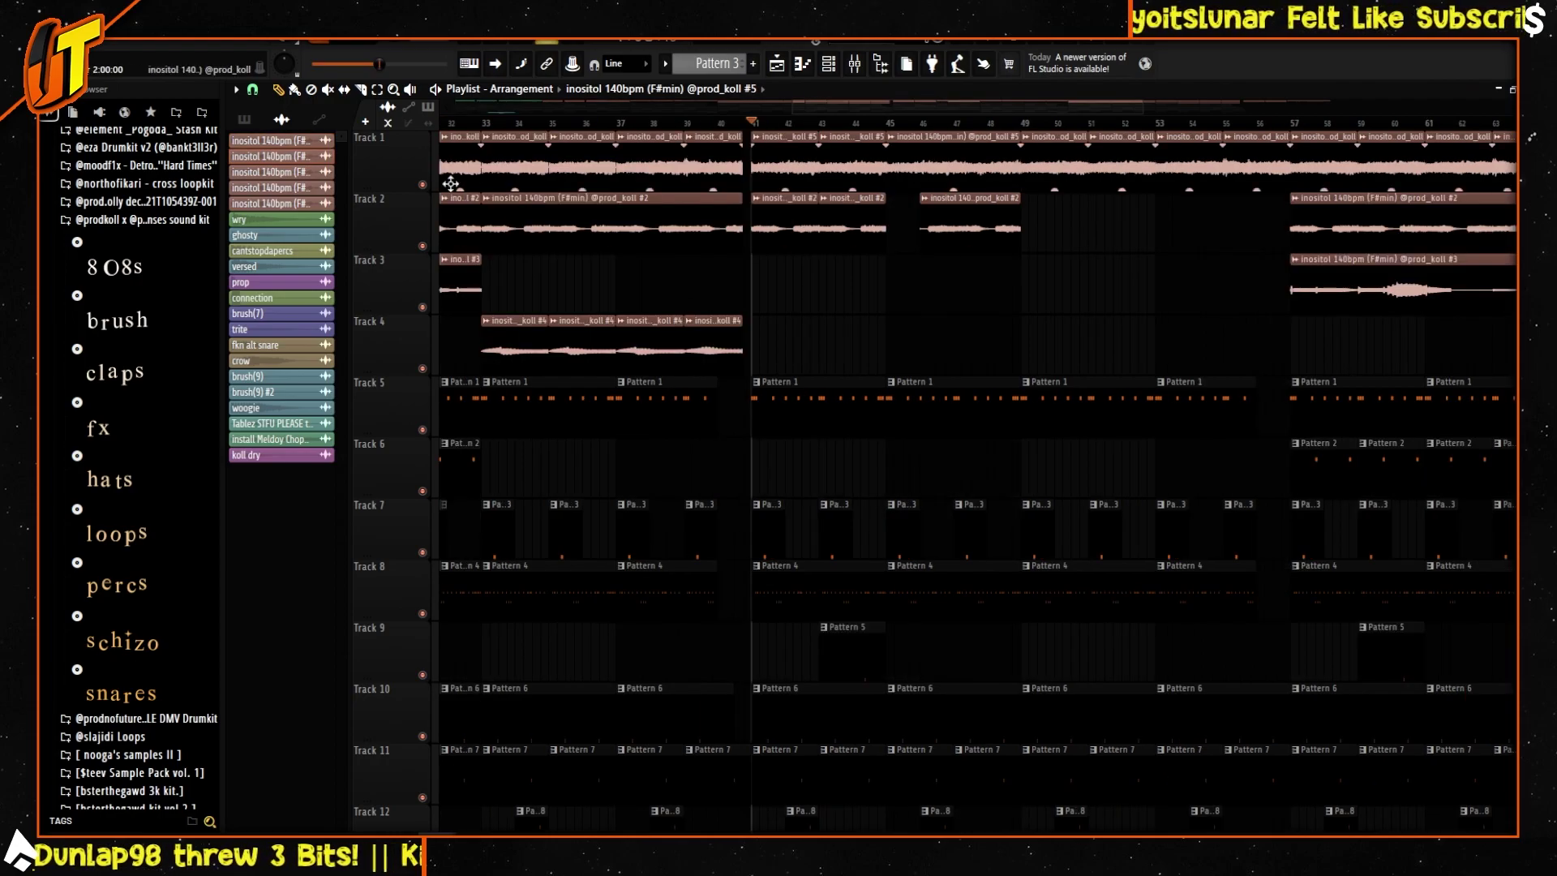
pyautogui.rightClick(422, 186)
pyautogui.press('space')
pyautogui.doubleClick(785, 175)
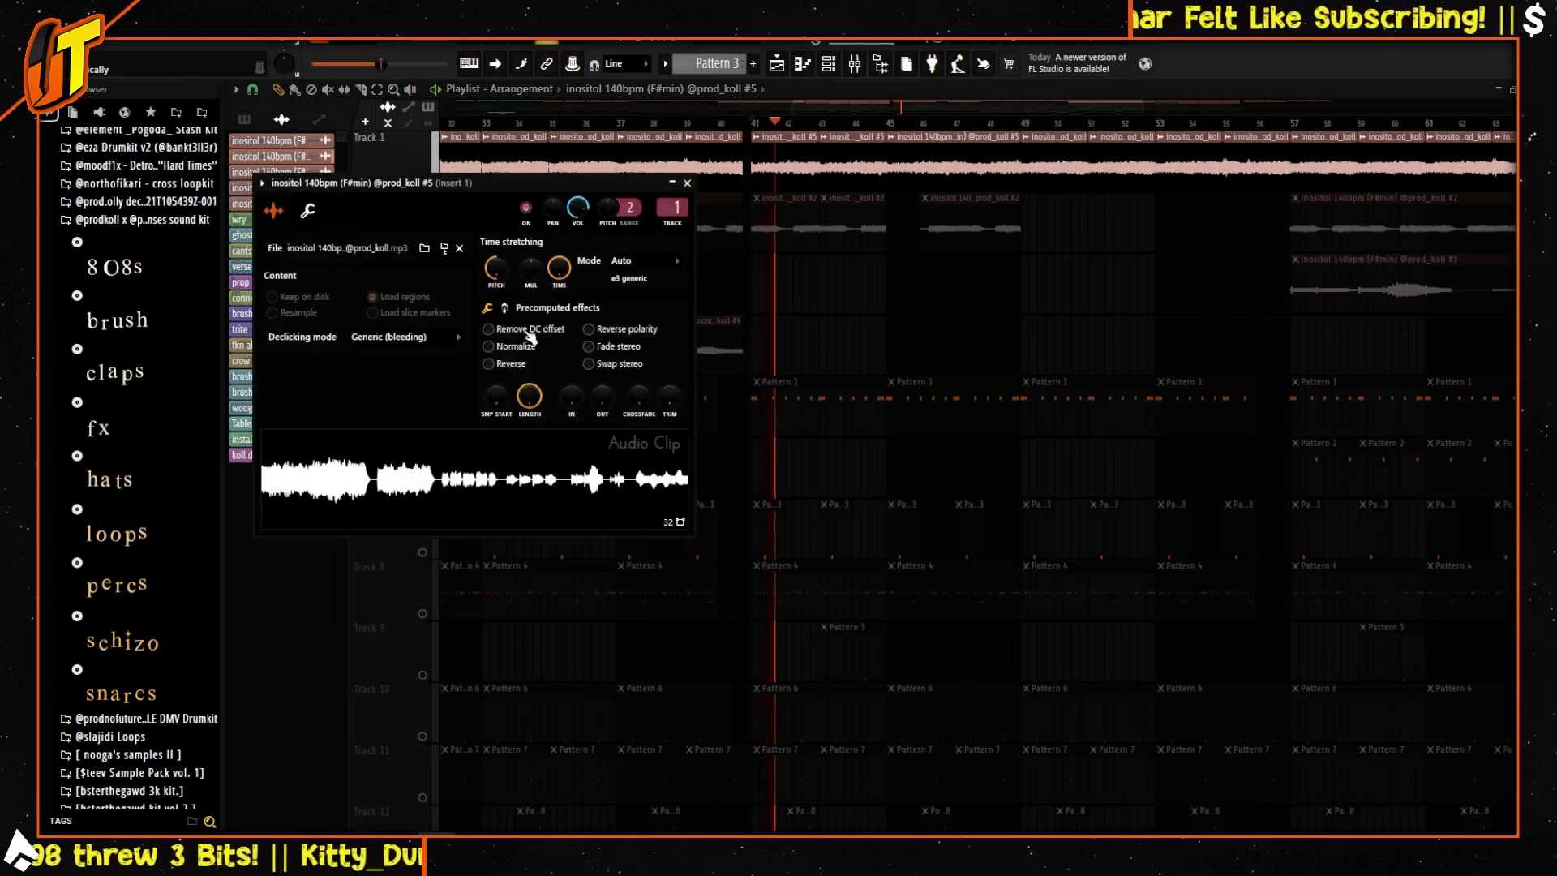
pyautogui.click(688, 183)
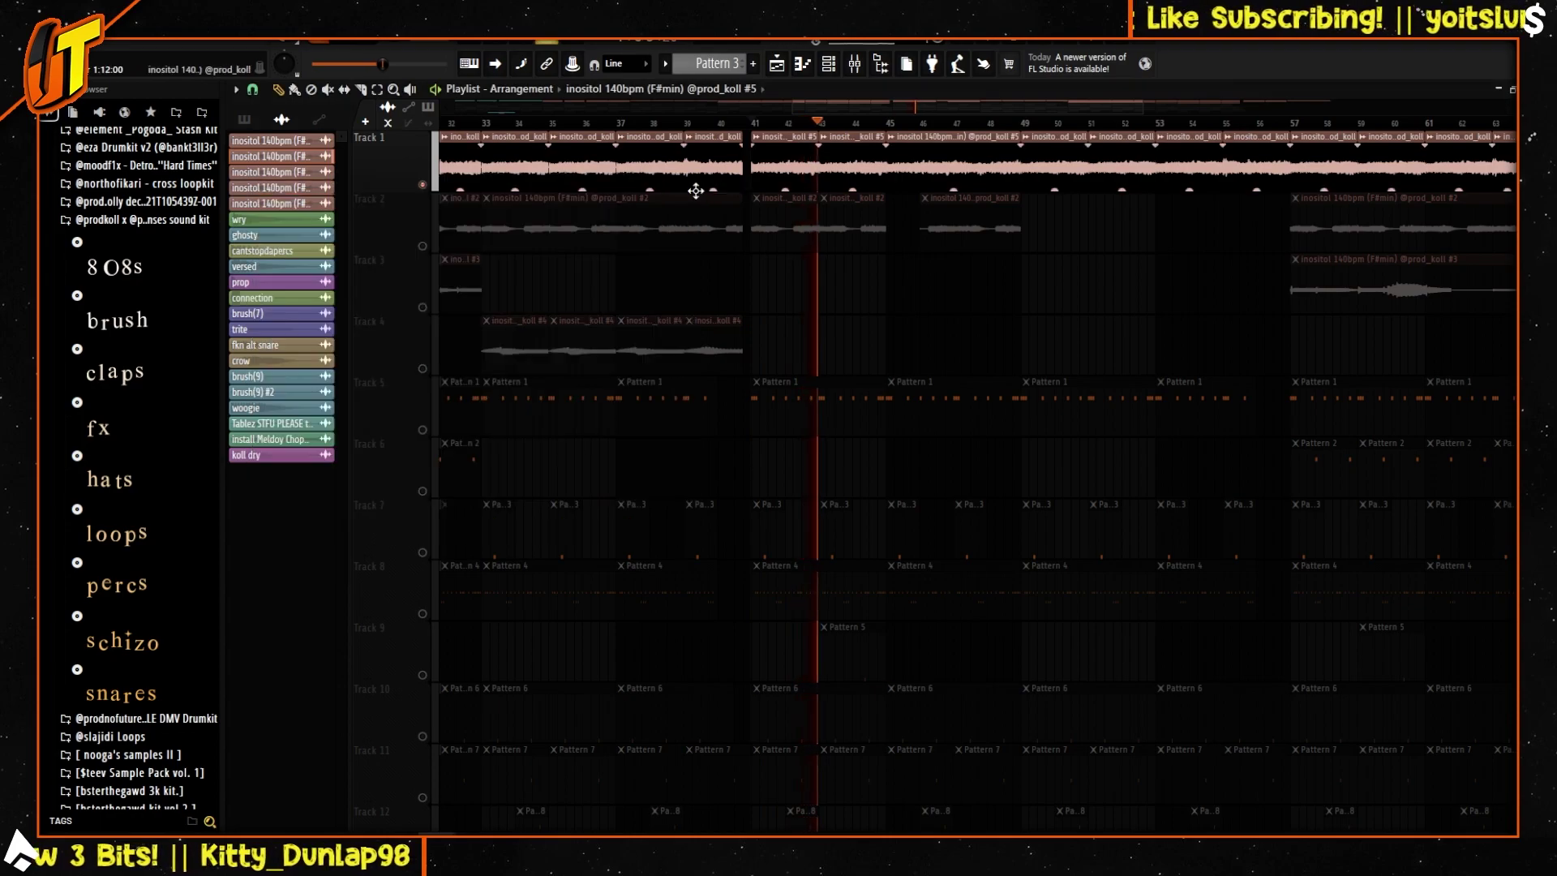
# Step: Play the inositol #3 clip on Track 3 soloed from bar 25, then turn all tracks back on
pyautogui.moveTo(887, 107); pyautogui.dragTo(925, 142)
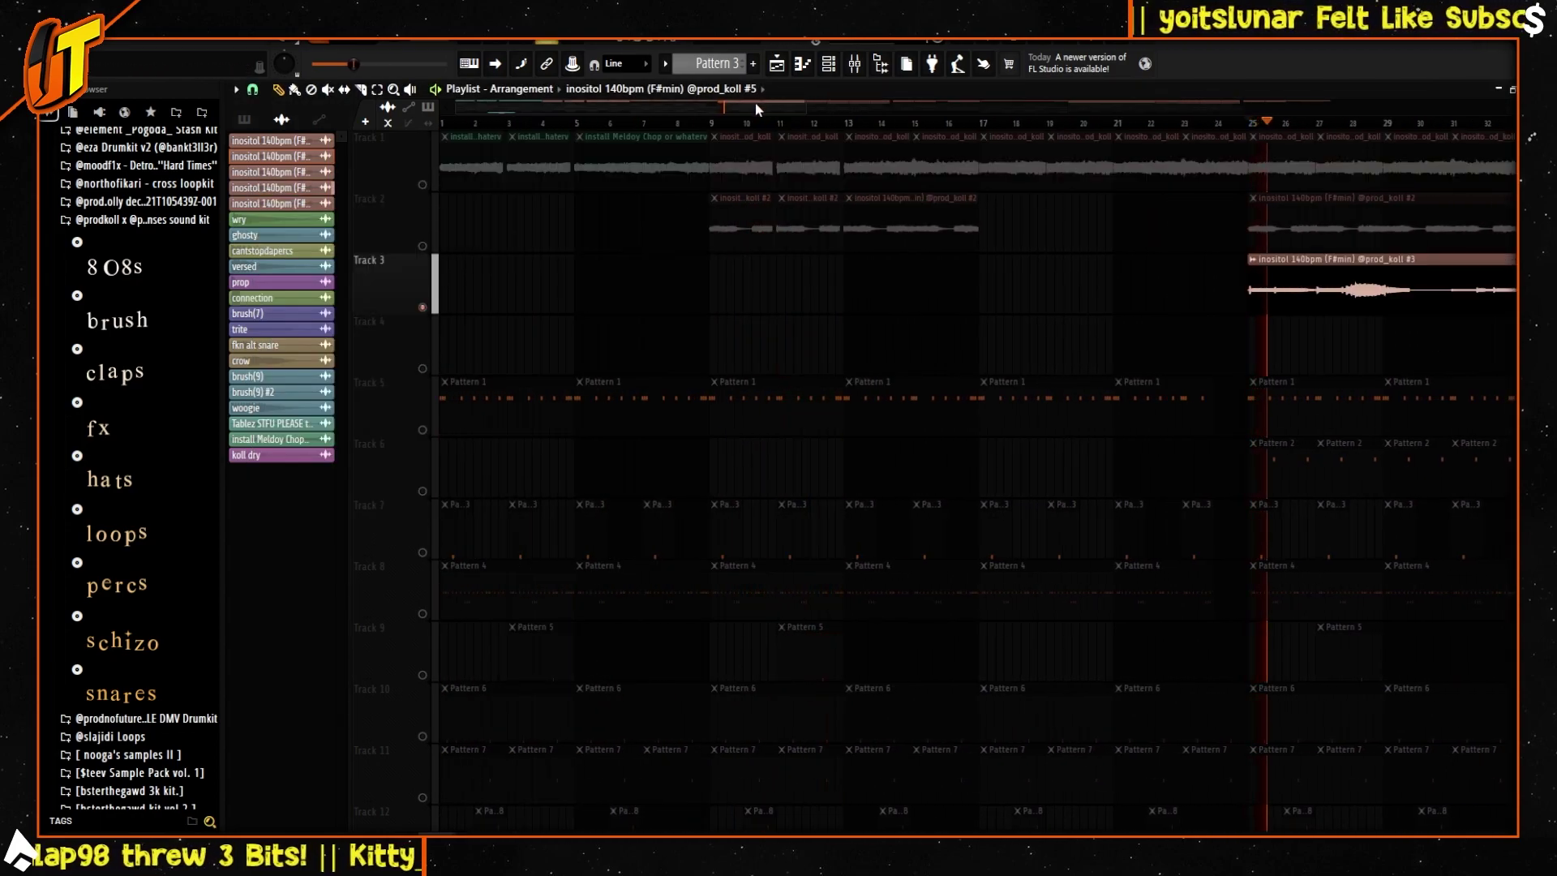
pyautogui.moveTo(755, 109); pyautogui.dragTo(919, 112)
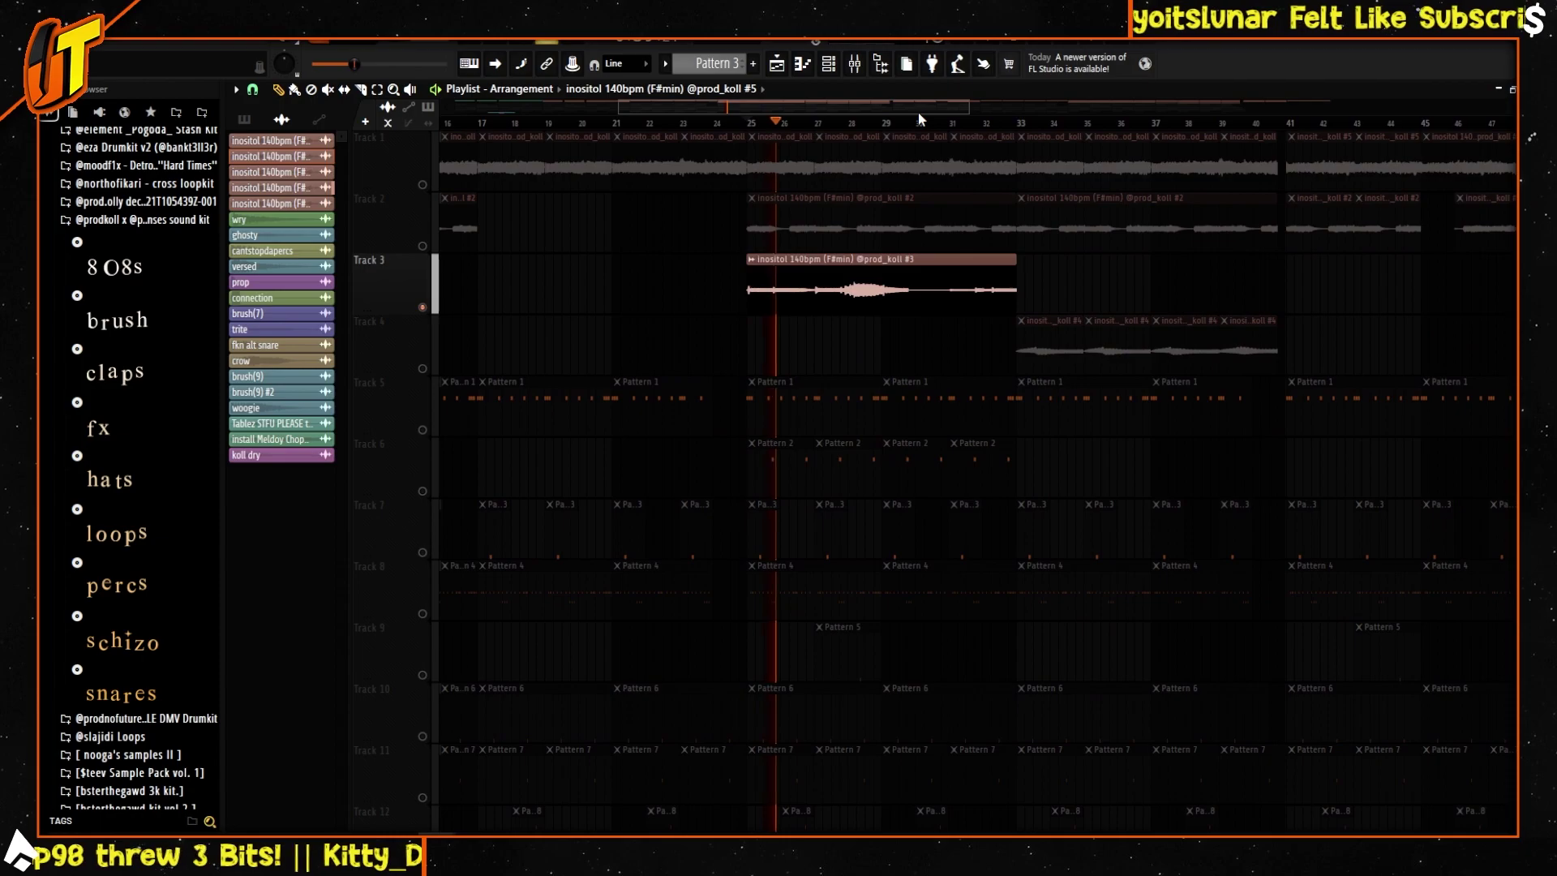
pyautogui.click(422, 246)
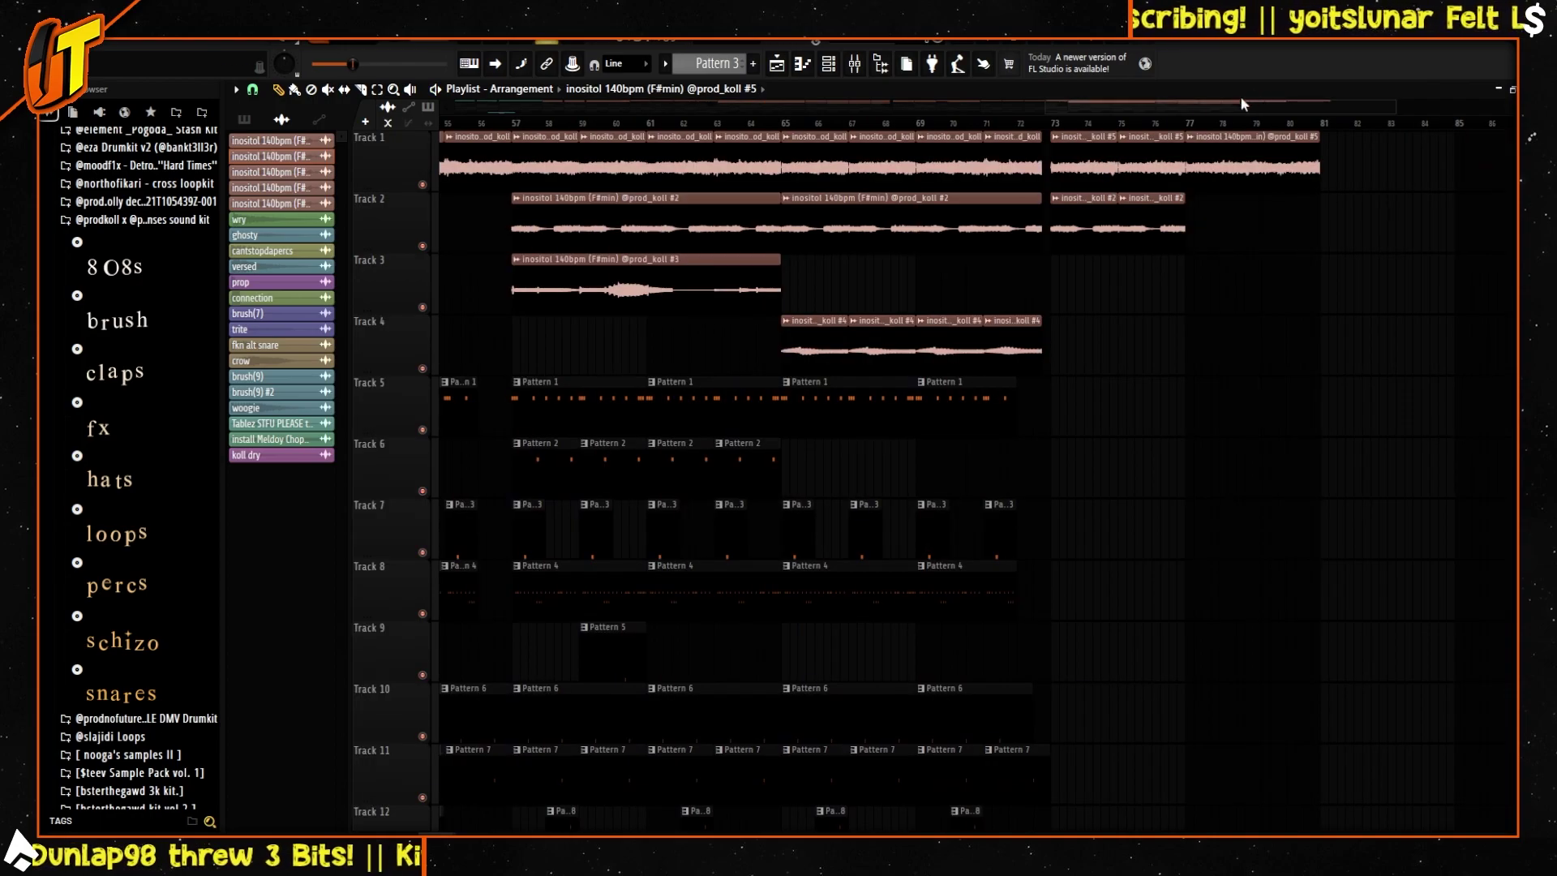
# Step: Mute the sample clips and examine the wry notes of Pattern 1 in the piano roll
pyautogui.moveTo(1042, 103); pyautogui.dragTo(403, 254)
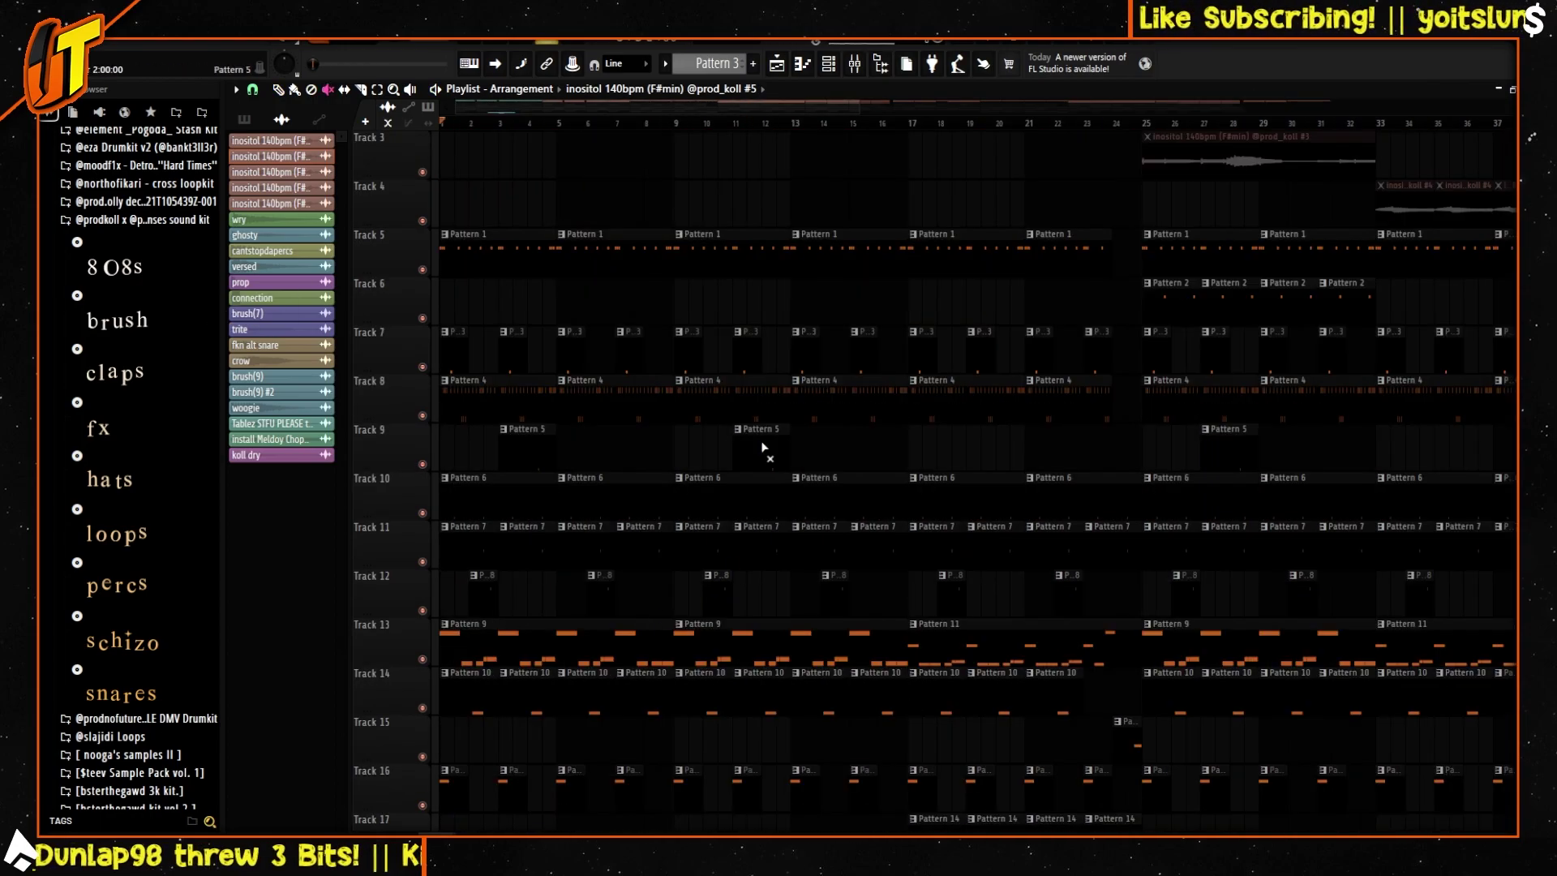
pyautogui.scroll(-1, 711, 387)
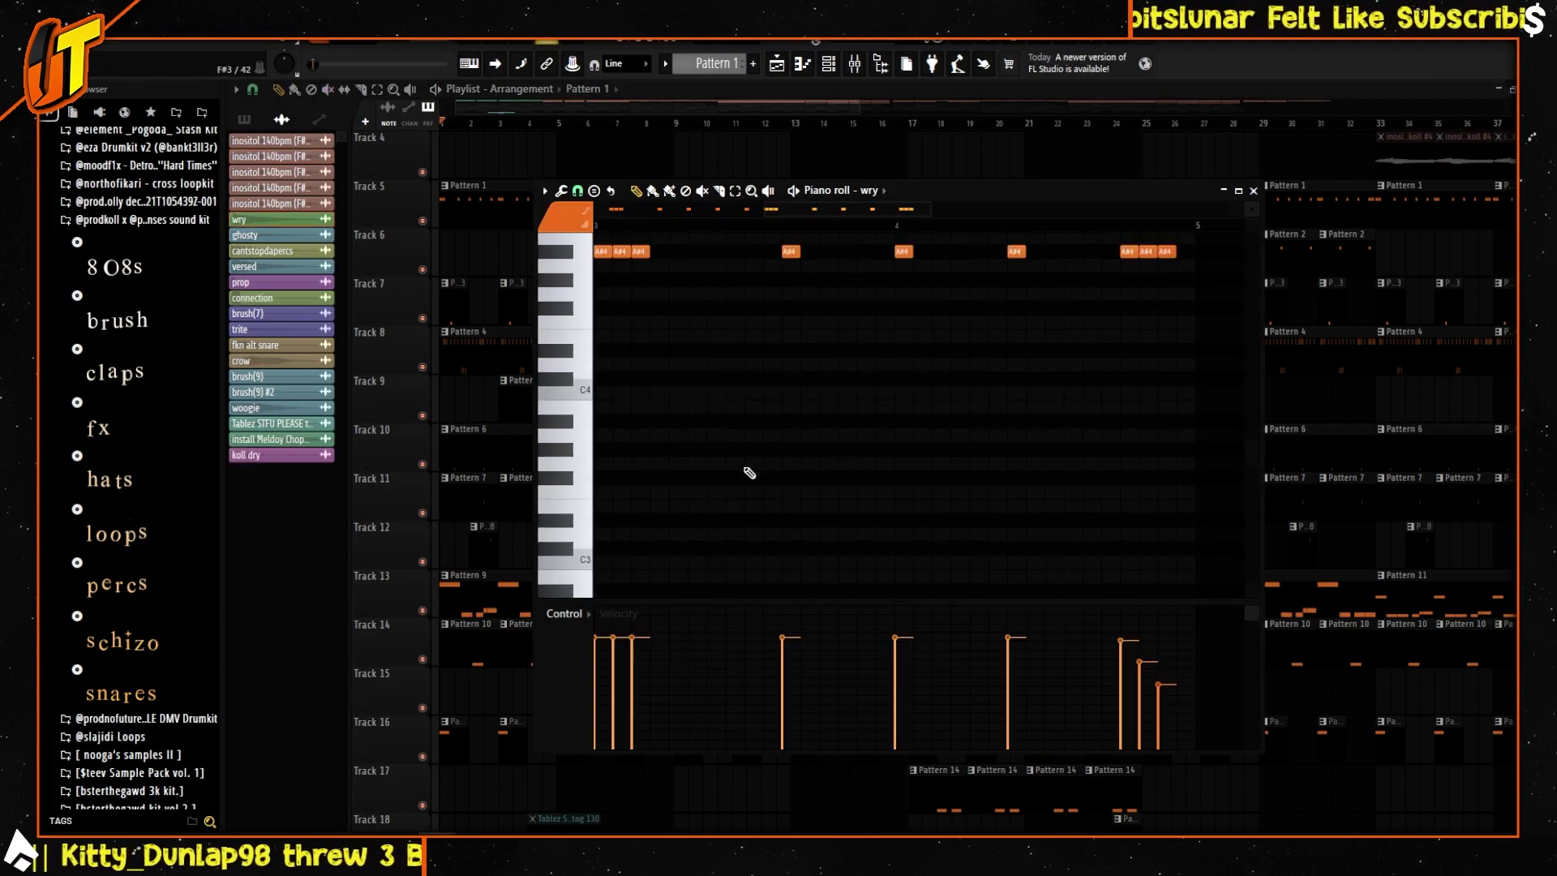
pyautogui.scroll(3, 751, 474)
pyautogui.scroll(-1, 752, 476)
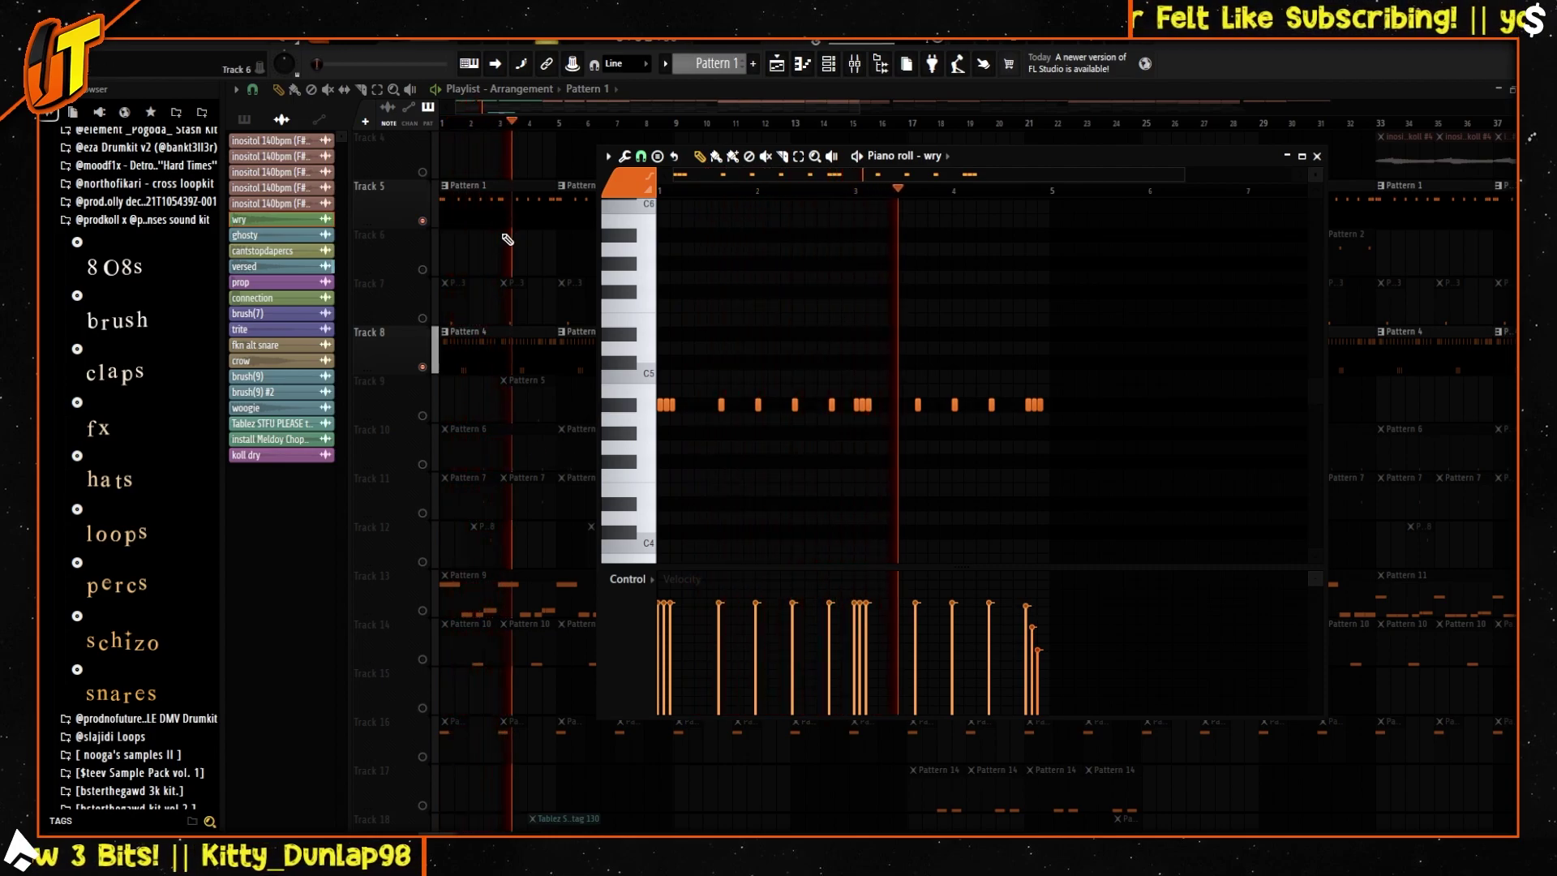
# Step: Add Track 10 to the audible tracks and examine the percussion notes of Patterns 3, 7 and 8 in the piano roll
pyautogui.click(423, 466)
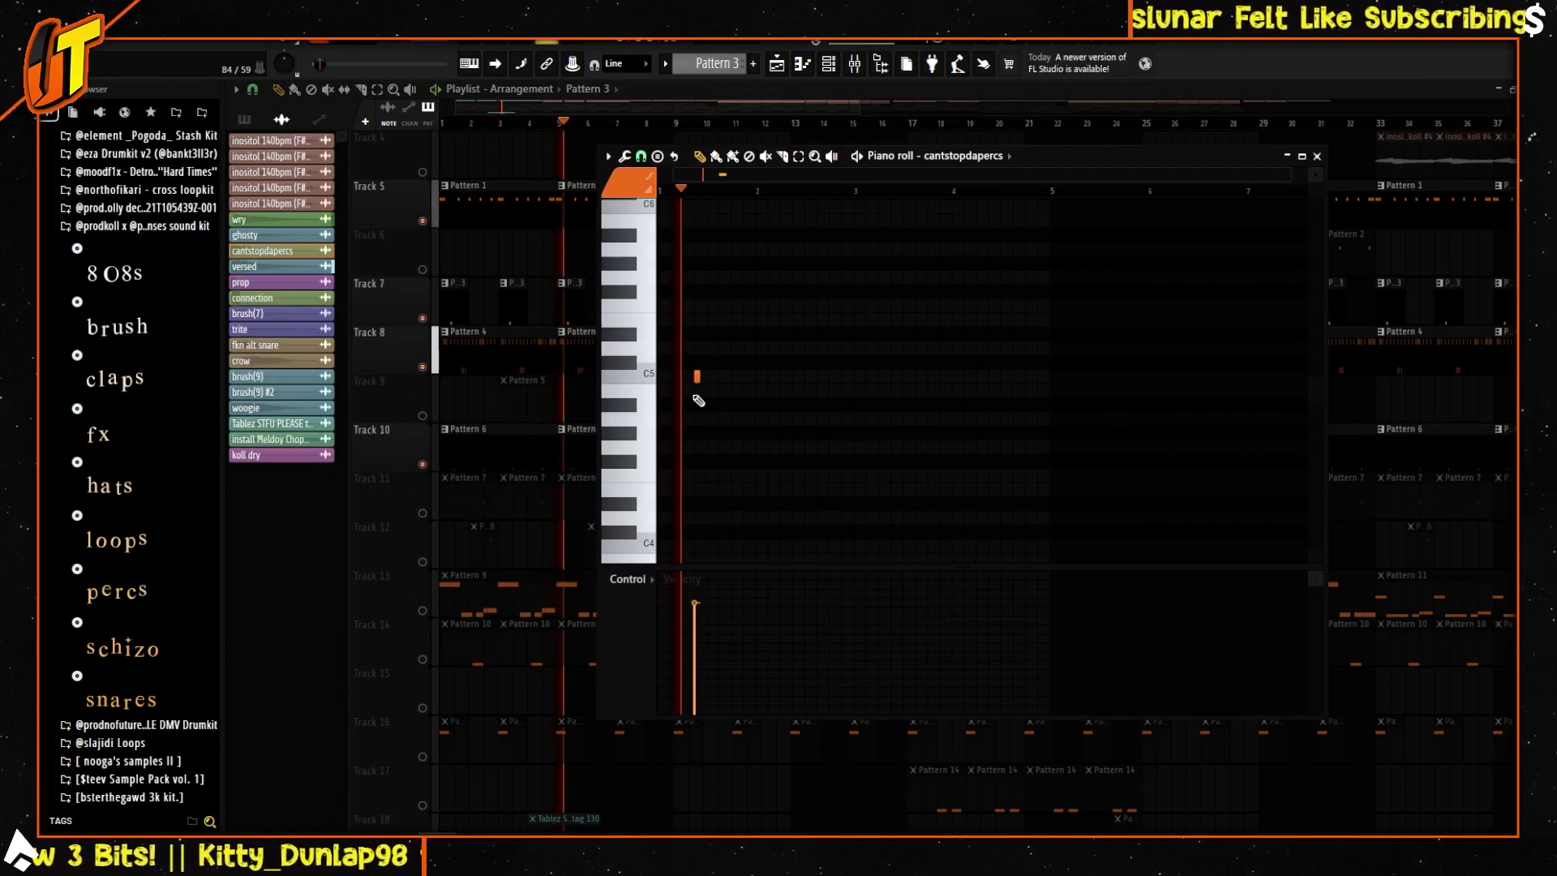
pyautogui.click(1317, 156)
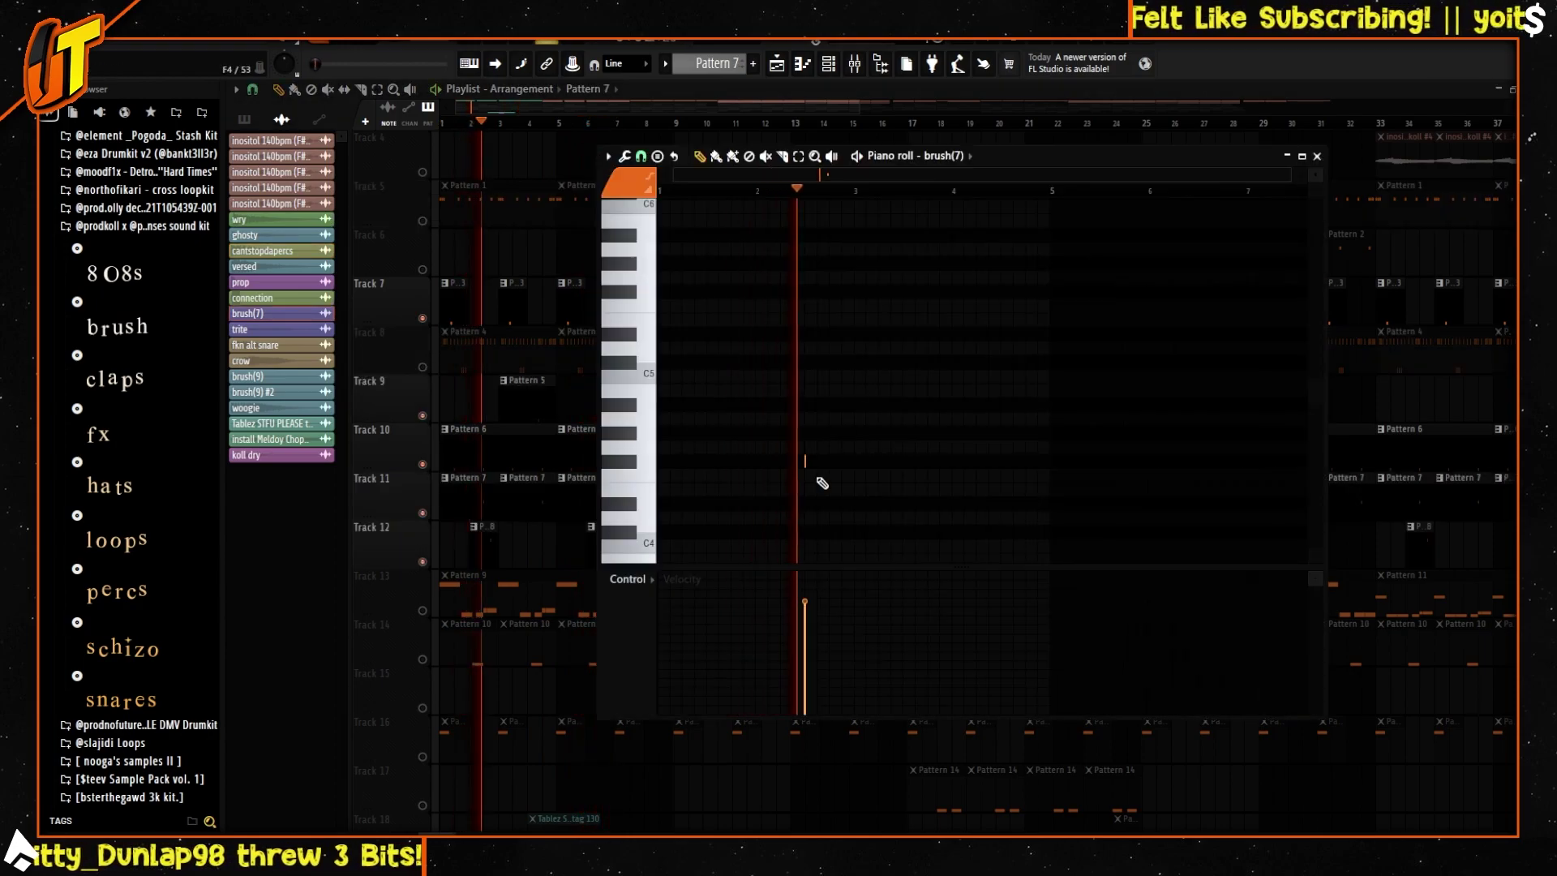
pyautogui.doubleClick(485, 550)
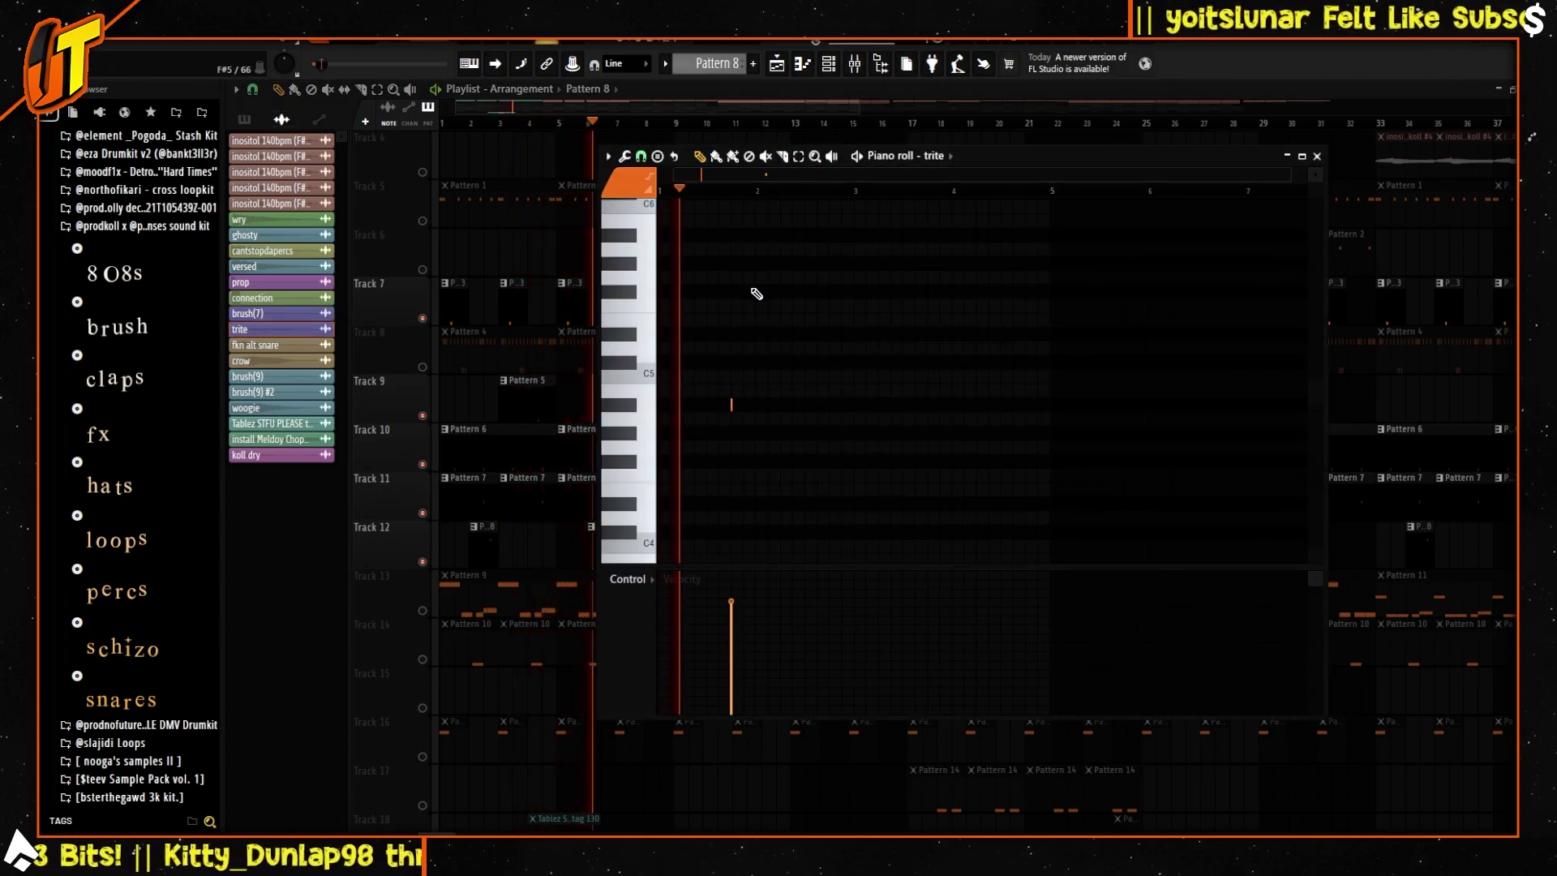
# Step: Open the deadctm notes of Pattern 9 from Track 13 in the piano roll and play them
pyautogui.scroll(-2, 470, 495)
pyautogui.doubleClick(469, 495)
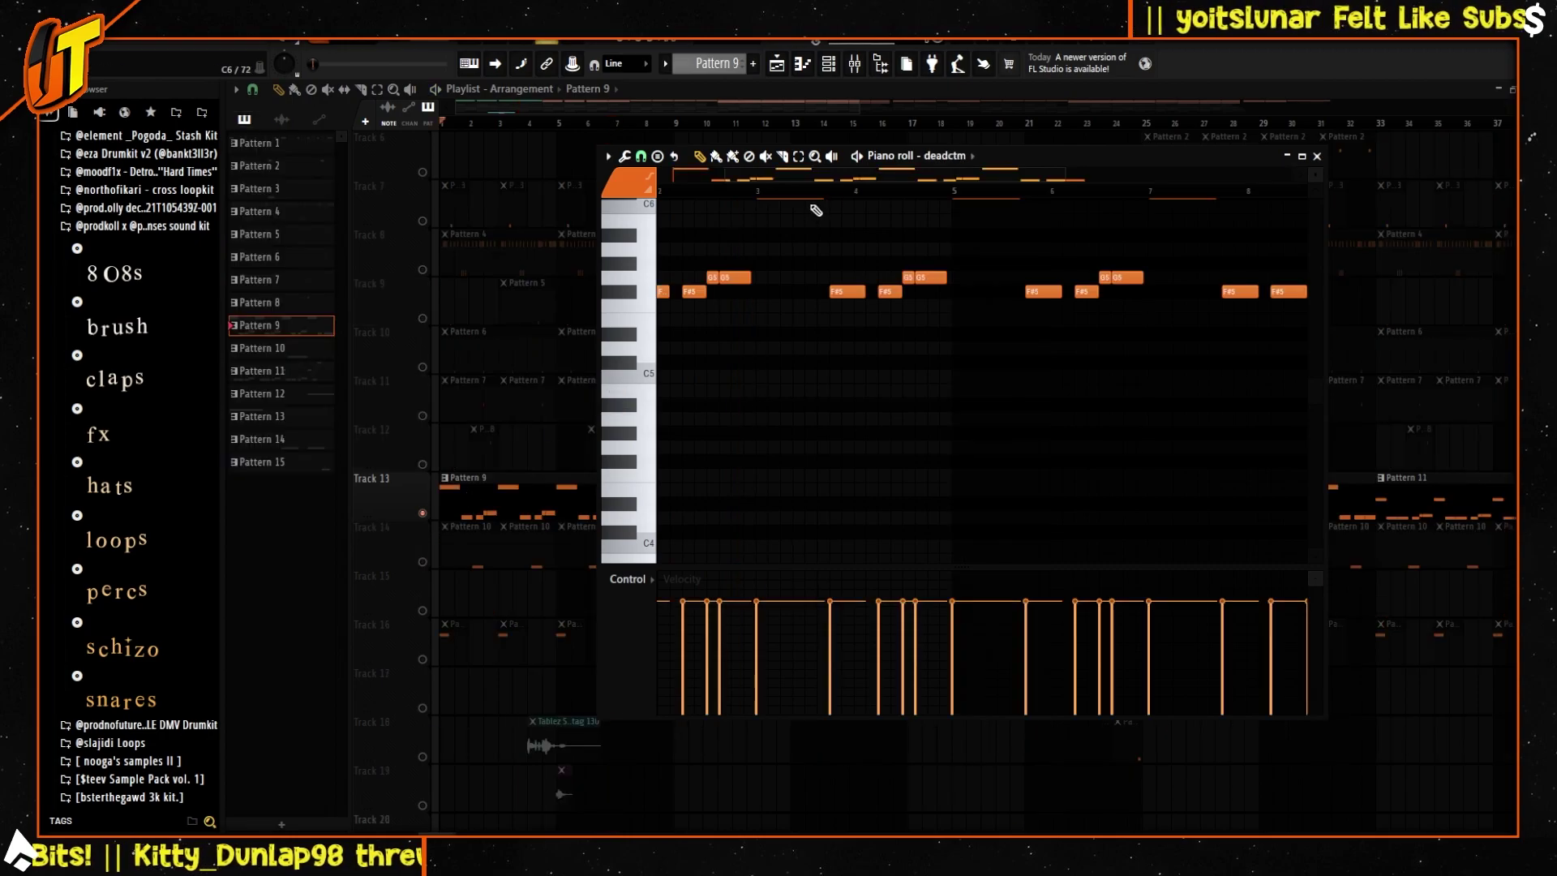
pyautogui.moveTo(872, 181); pyautogui.dragTo(706, 188)
pyautogui.scroll(3, 736, 288)
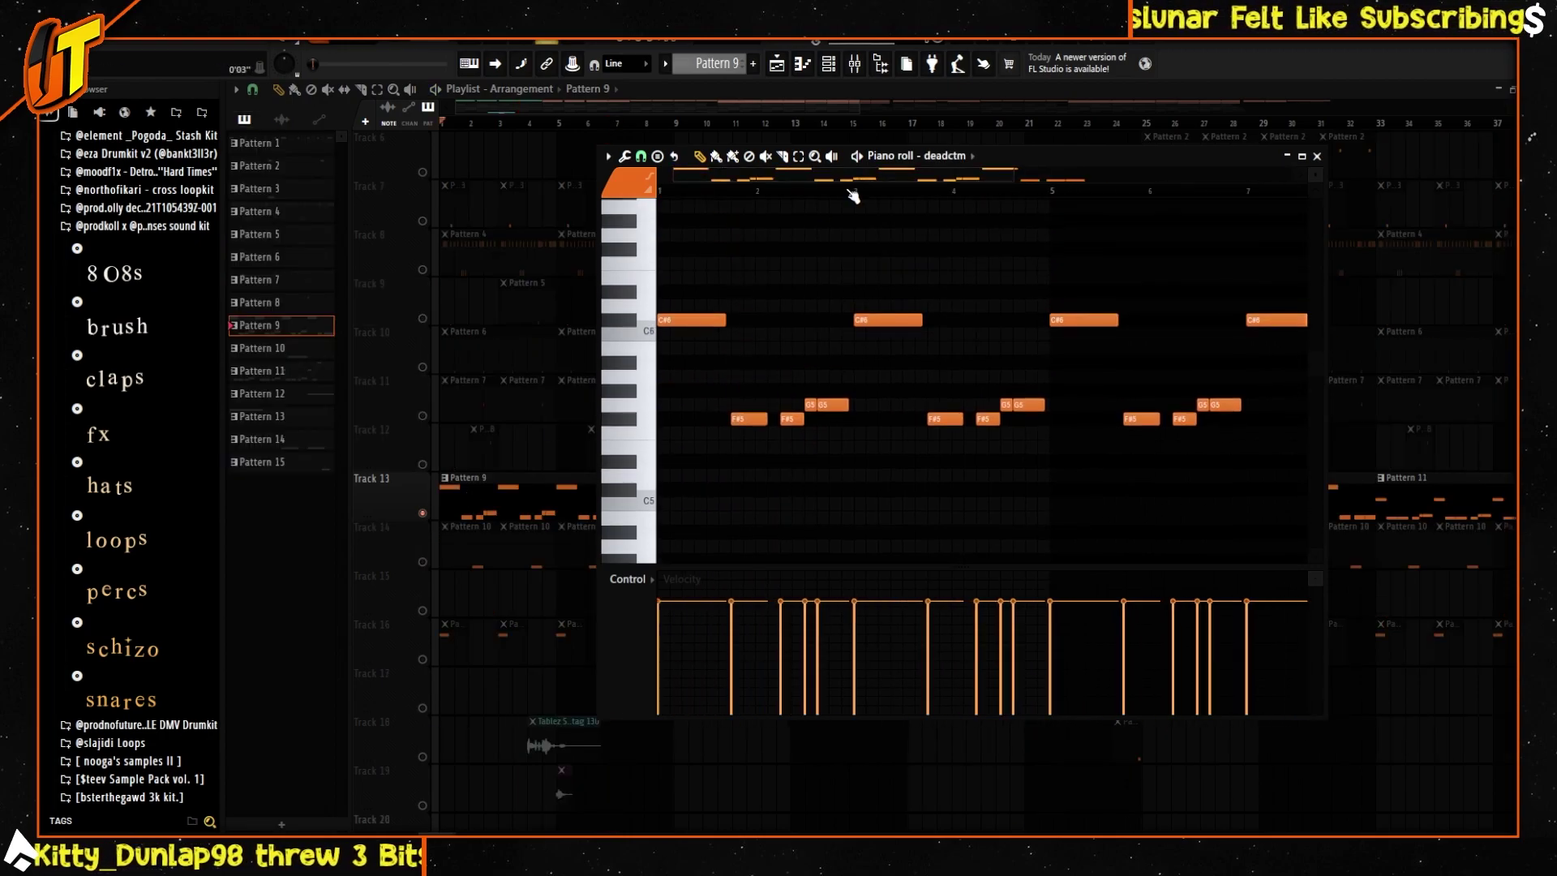
pyautogui.press('space')
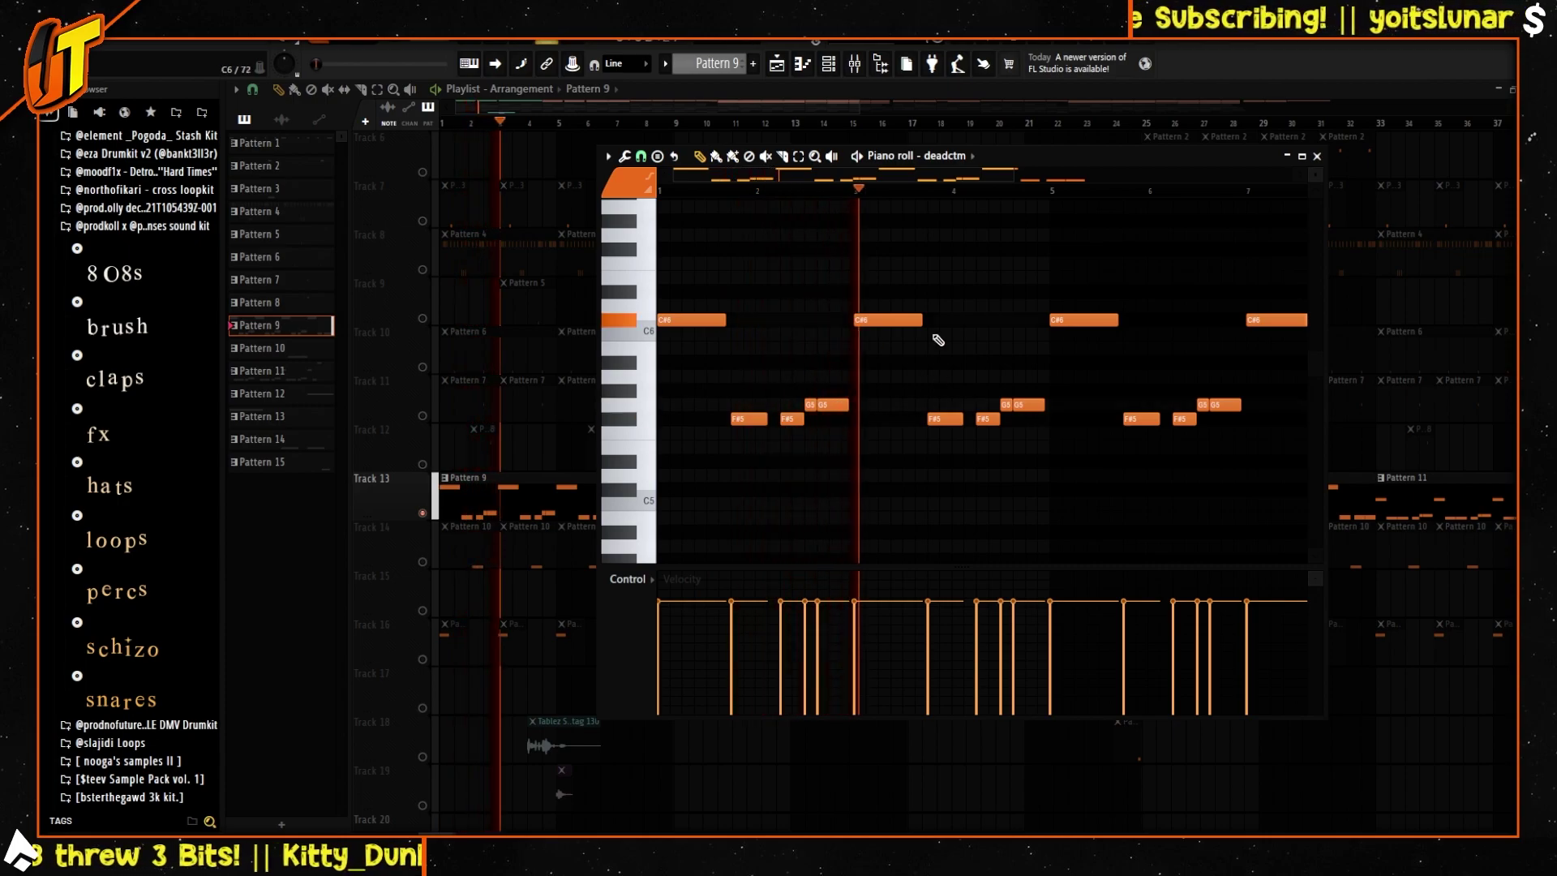
# Step: Play and examine the deadctm notes of Pattern 11, briefly open Pattern 12 on Track 15, and close the piano roll
pyautogui.moveTo(1015, 158); pyautogui.dragTo(928, 148)
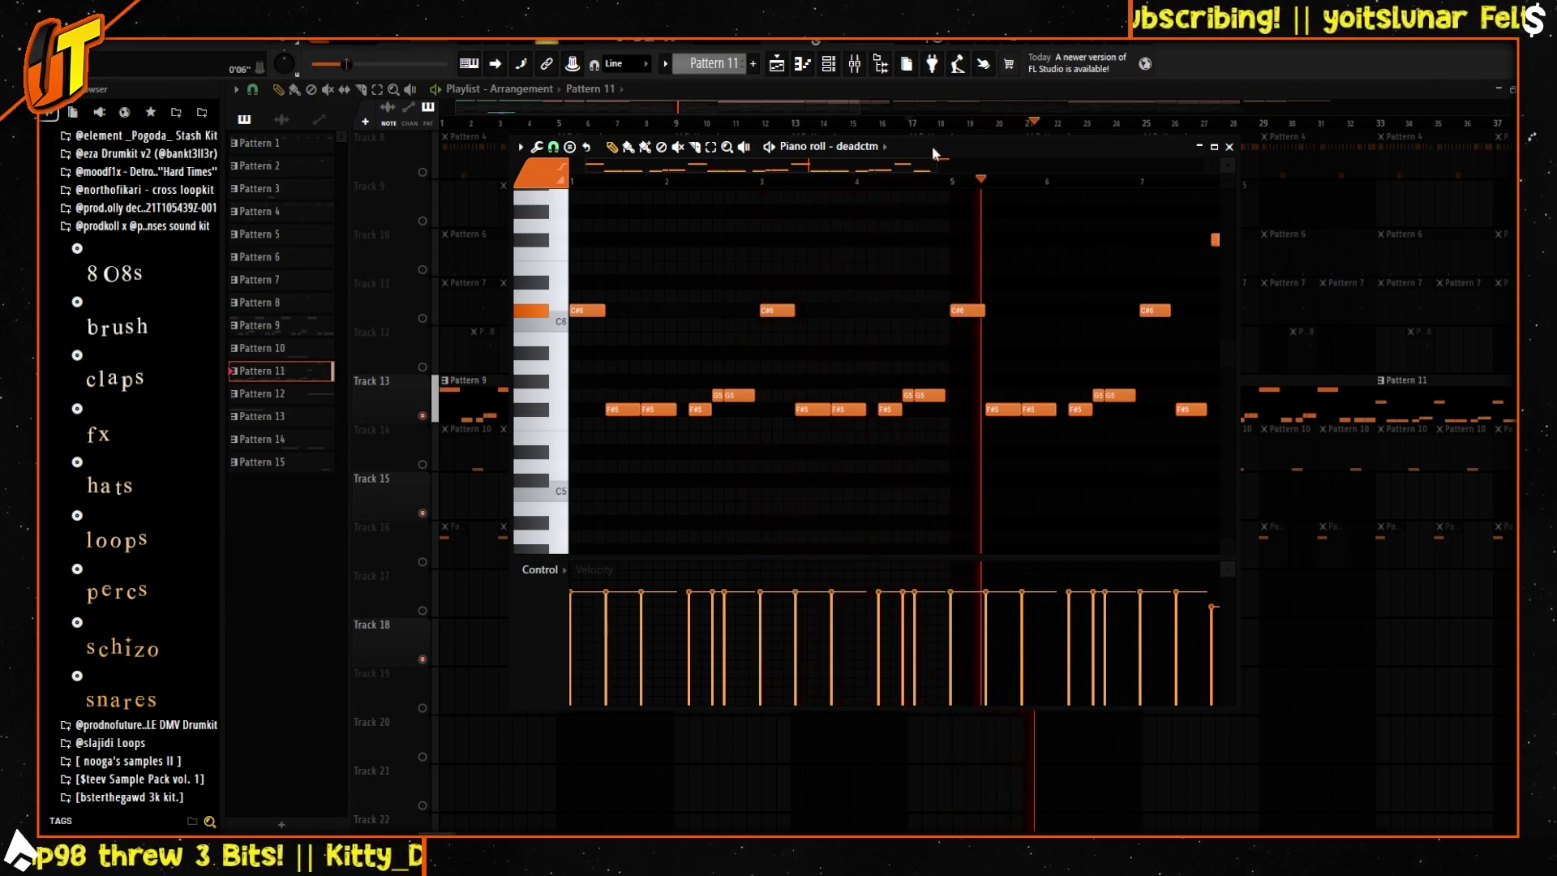
pyautogui.moveTo(900, 166); pyautogui.dragTo(833, 130)
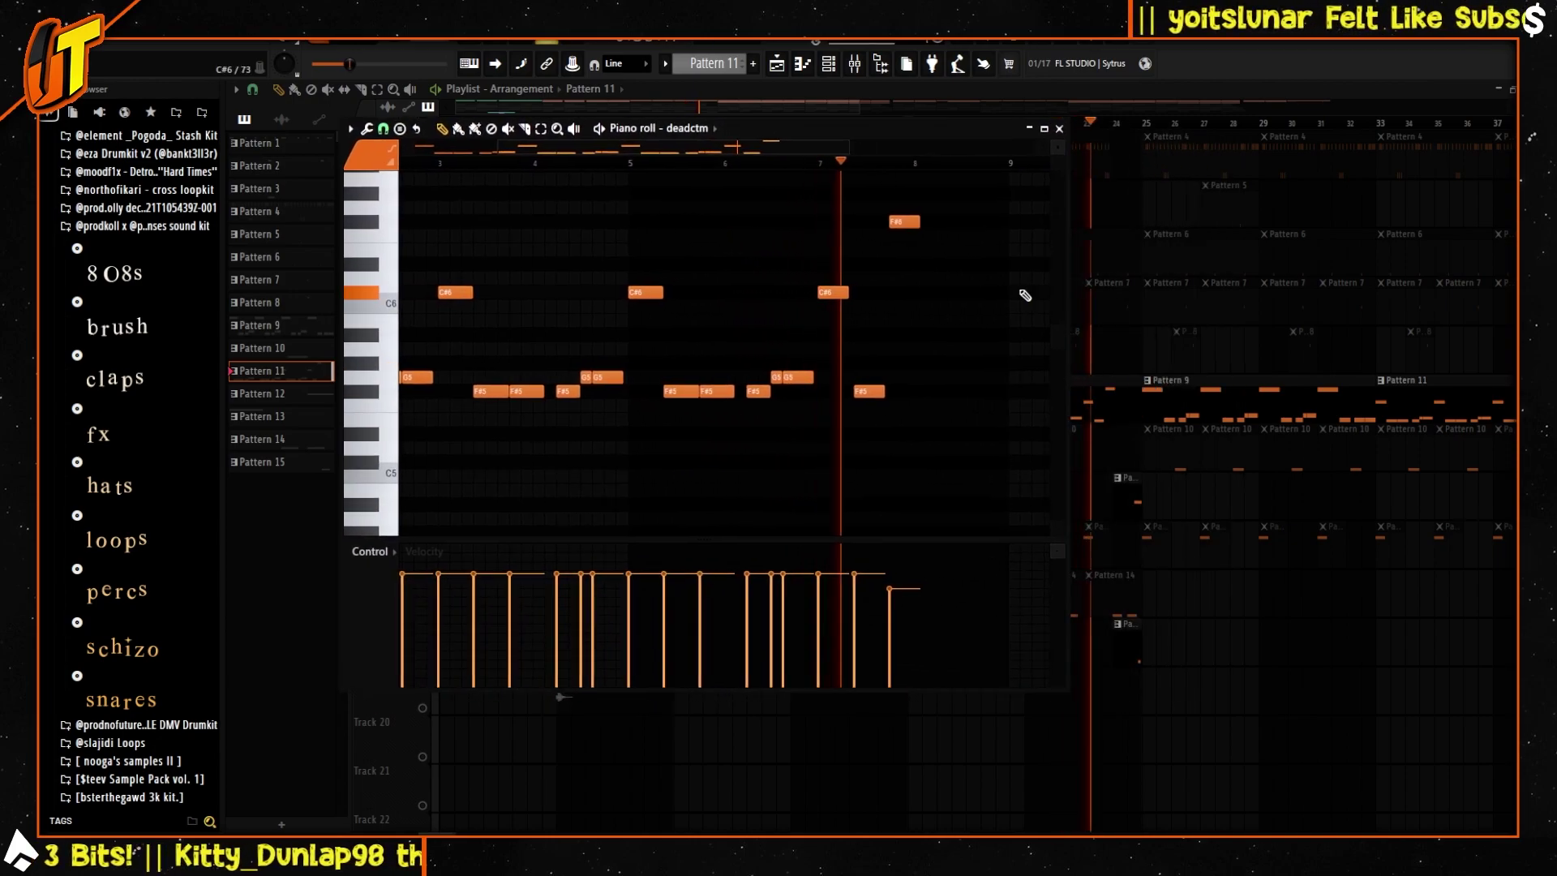
pyautogui.doubleClick(1124, 497)
pyautogui.press('space')
pyautogui.press('Escape')
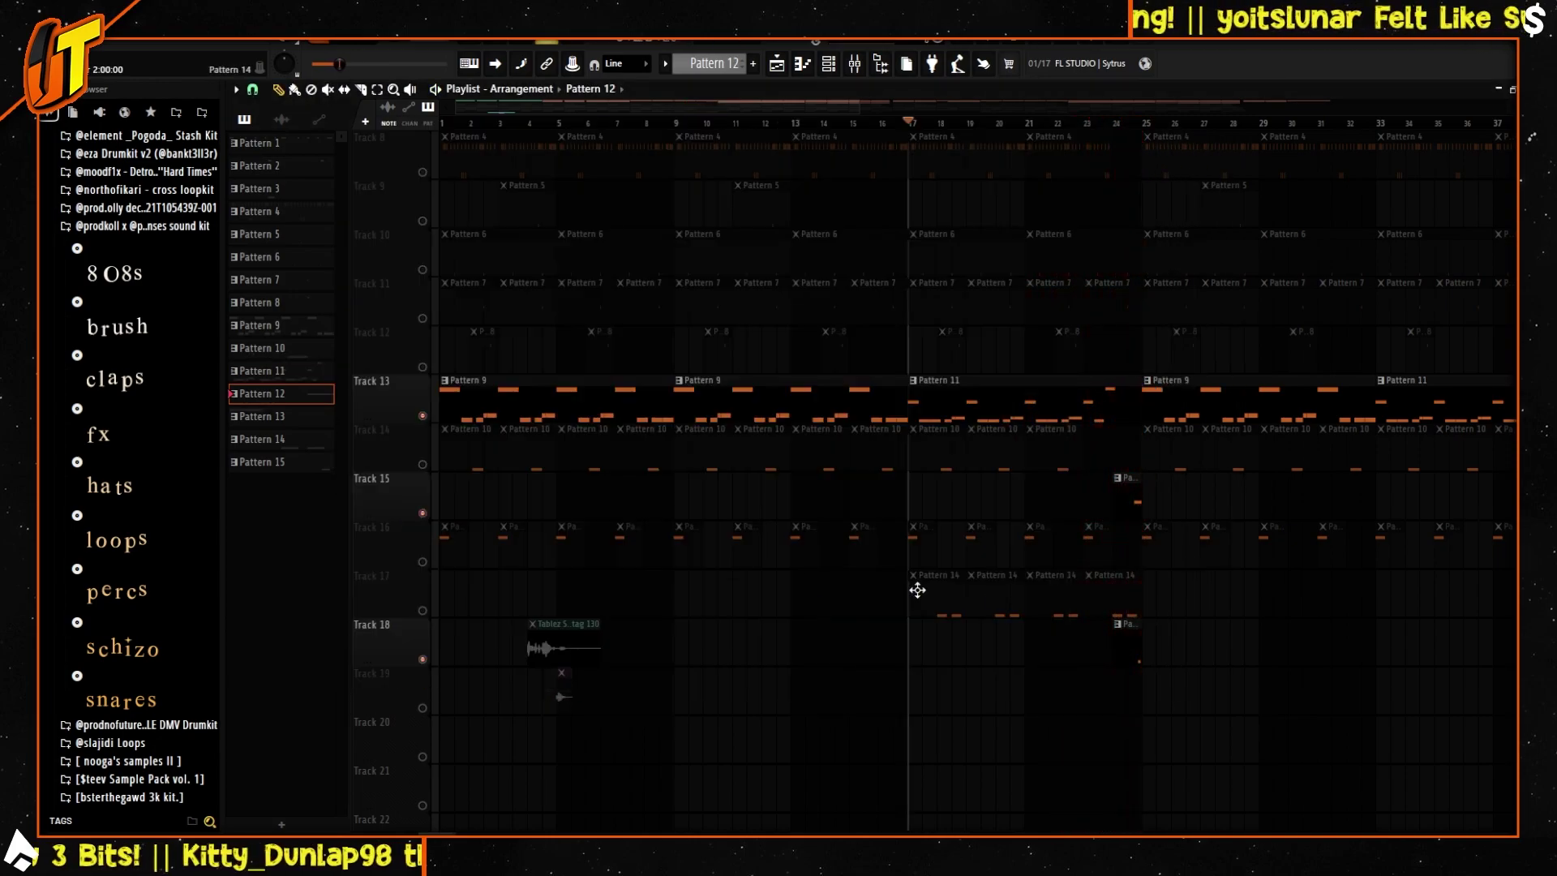
# Step: Listen to Track 14 with Track 17, examine the crow note of Pattern 13 in the piano roll, and close it
pyautogui.click(423, 464)
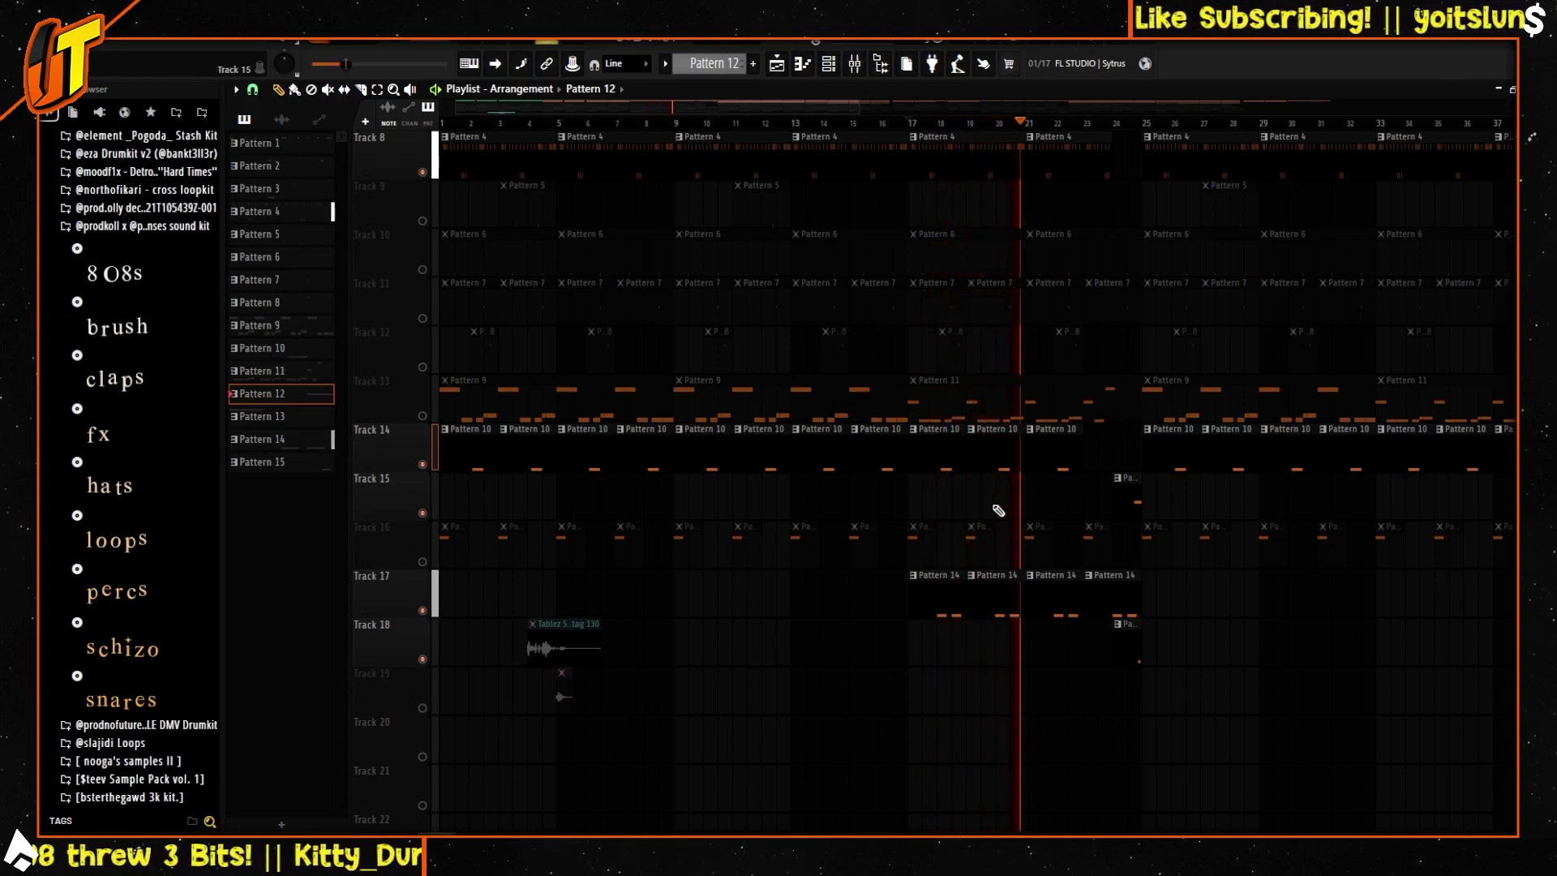
pyautogui.scroll(2, 573, 420)
pyautogui.doubleClick(455, 657)
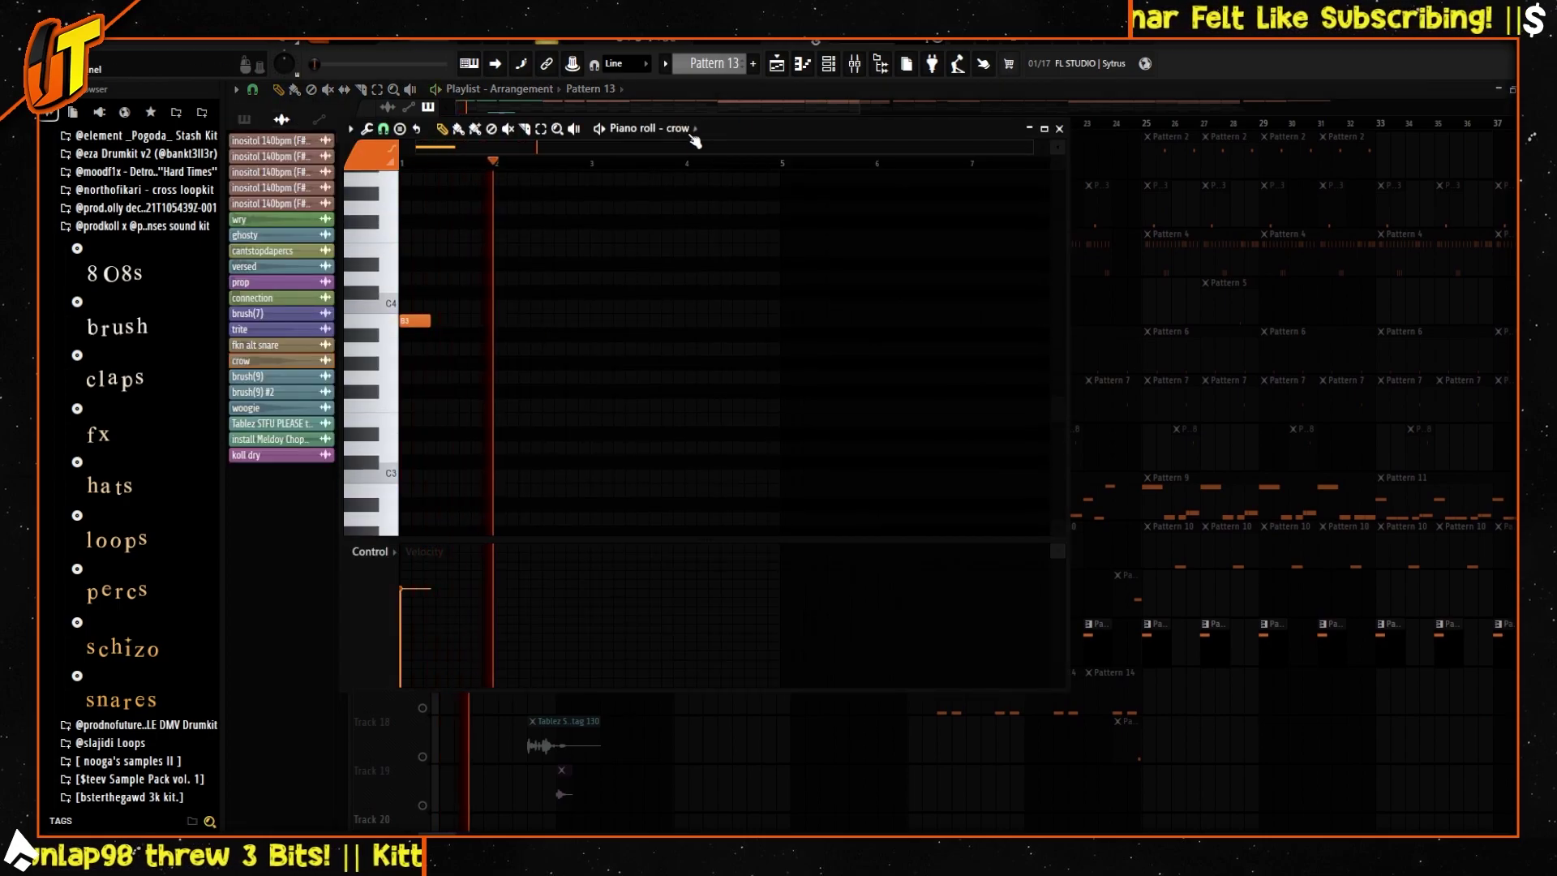
pyautogui.press('space')
pyautogui.click(1059, 129)
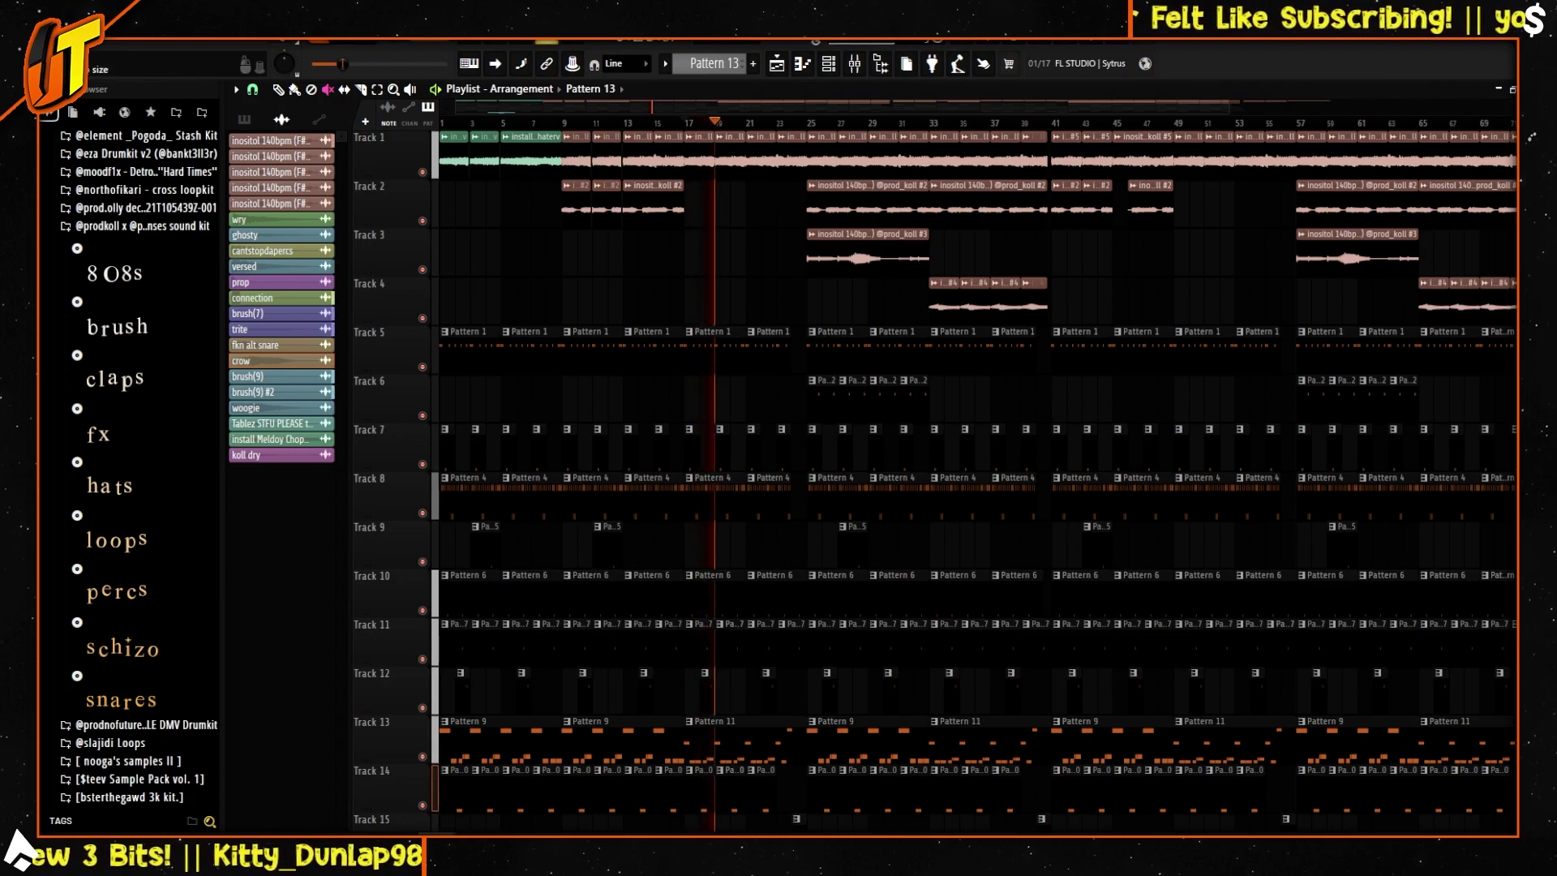
# Step: Play the full arrangement with all tracks on and examine its overall structure from bar 1 to 81
pyautogui.moveTo(1511, 123); pyautogui.dragTo(1511, 111)
pyautogui.scroll(-1, 973, 478)
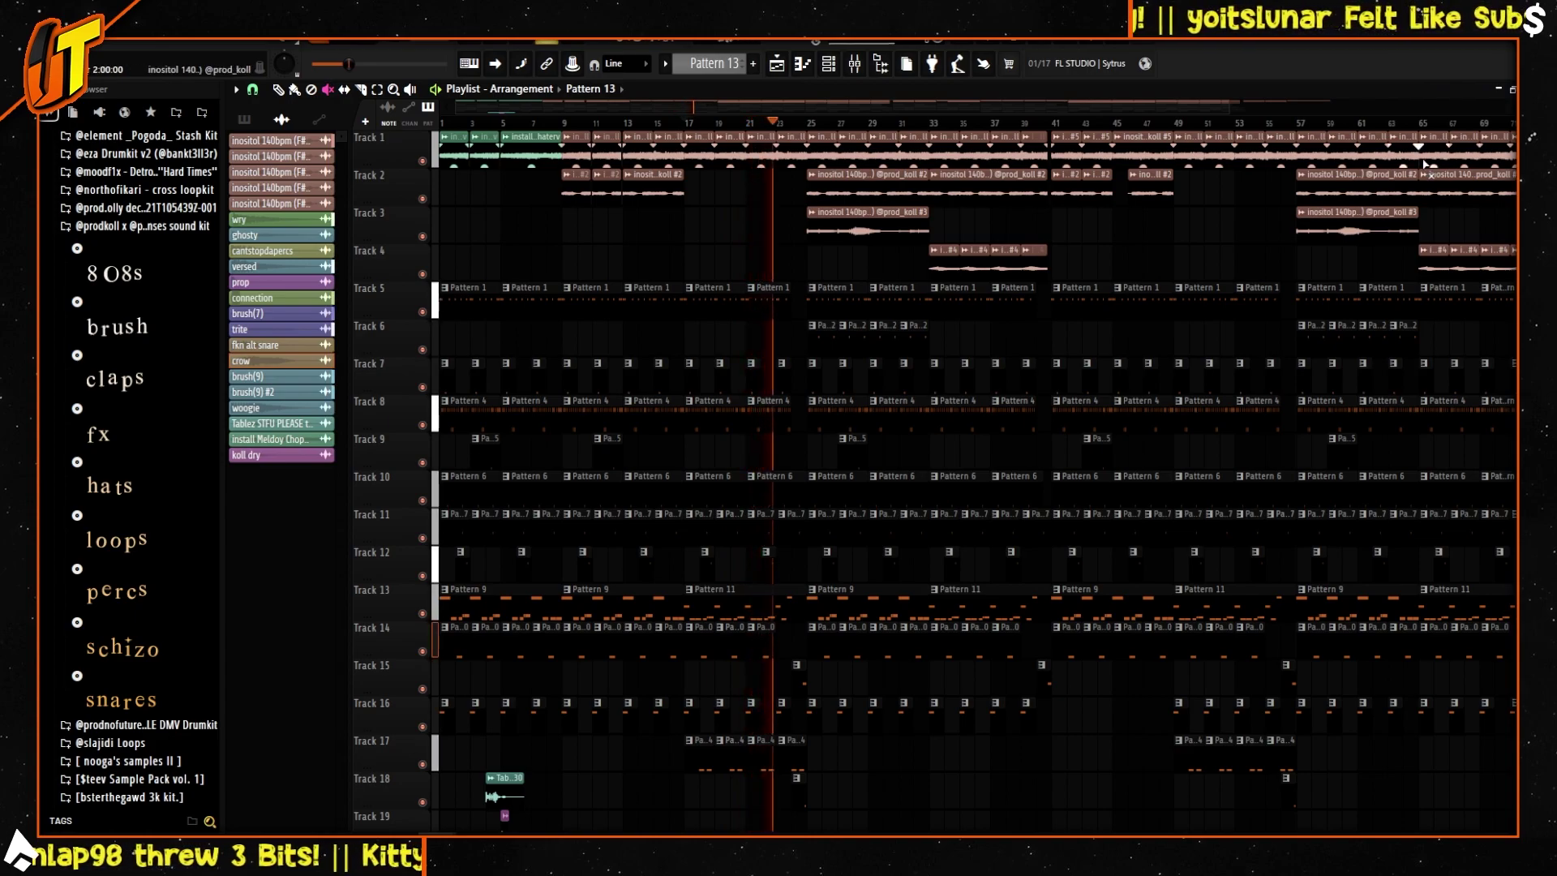
pyautogui.moveTo(1035, 108)
pyautogui.mouseDown()
pyautogui.moveTo(1051, 113)
pyautogui.moveTo(1009, 107)
pyautogui.mouseUp()
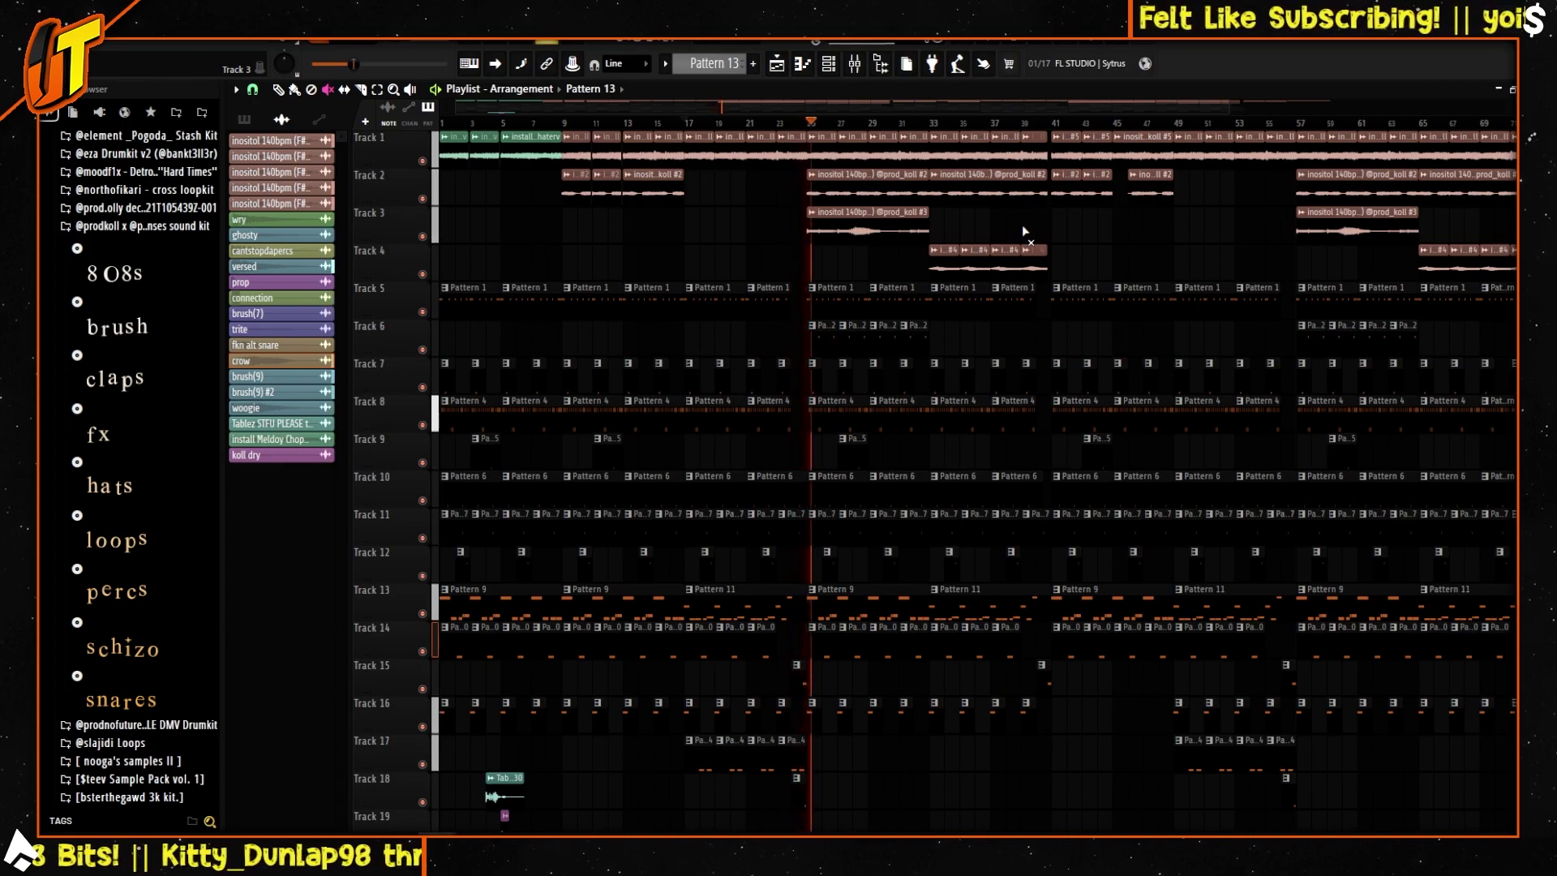
pyautogui.scroll(-2, 1023, 243)
pyautogui.scroll(1, 1022, 273)
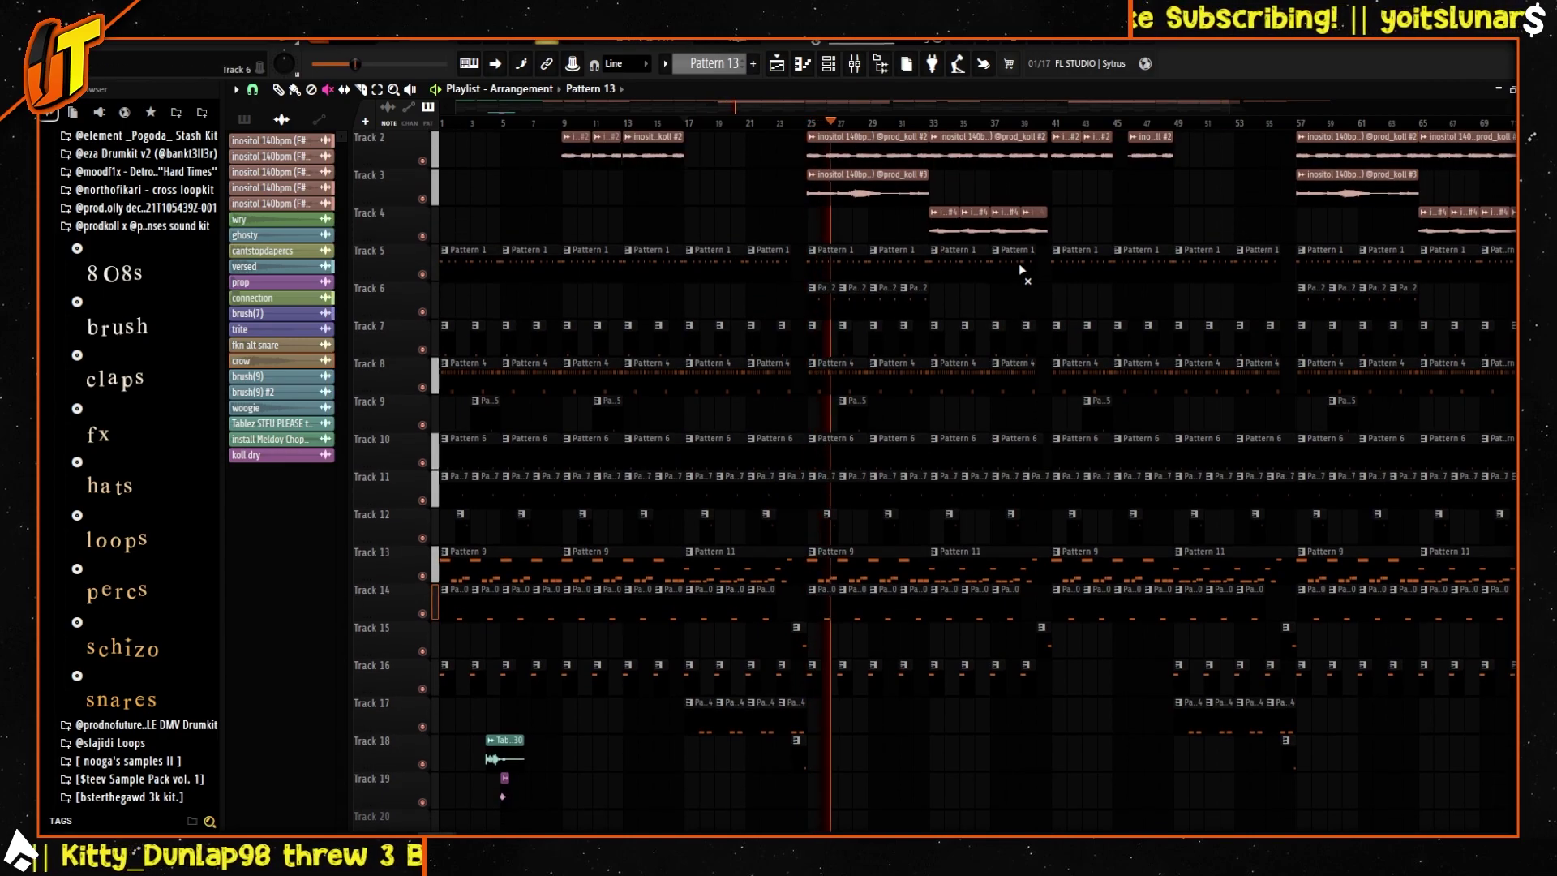
pyautogui.scroll(1, 1022, 273)
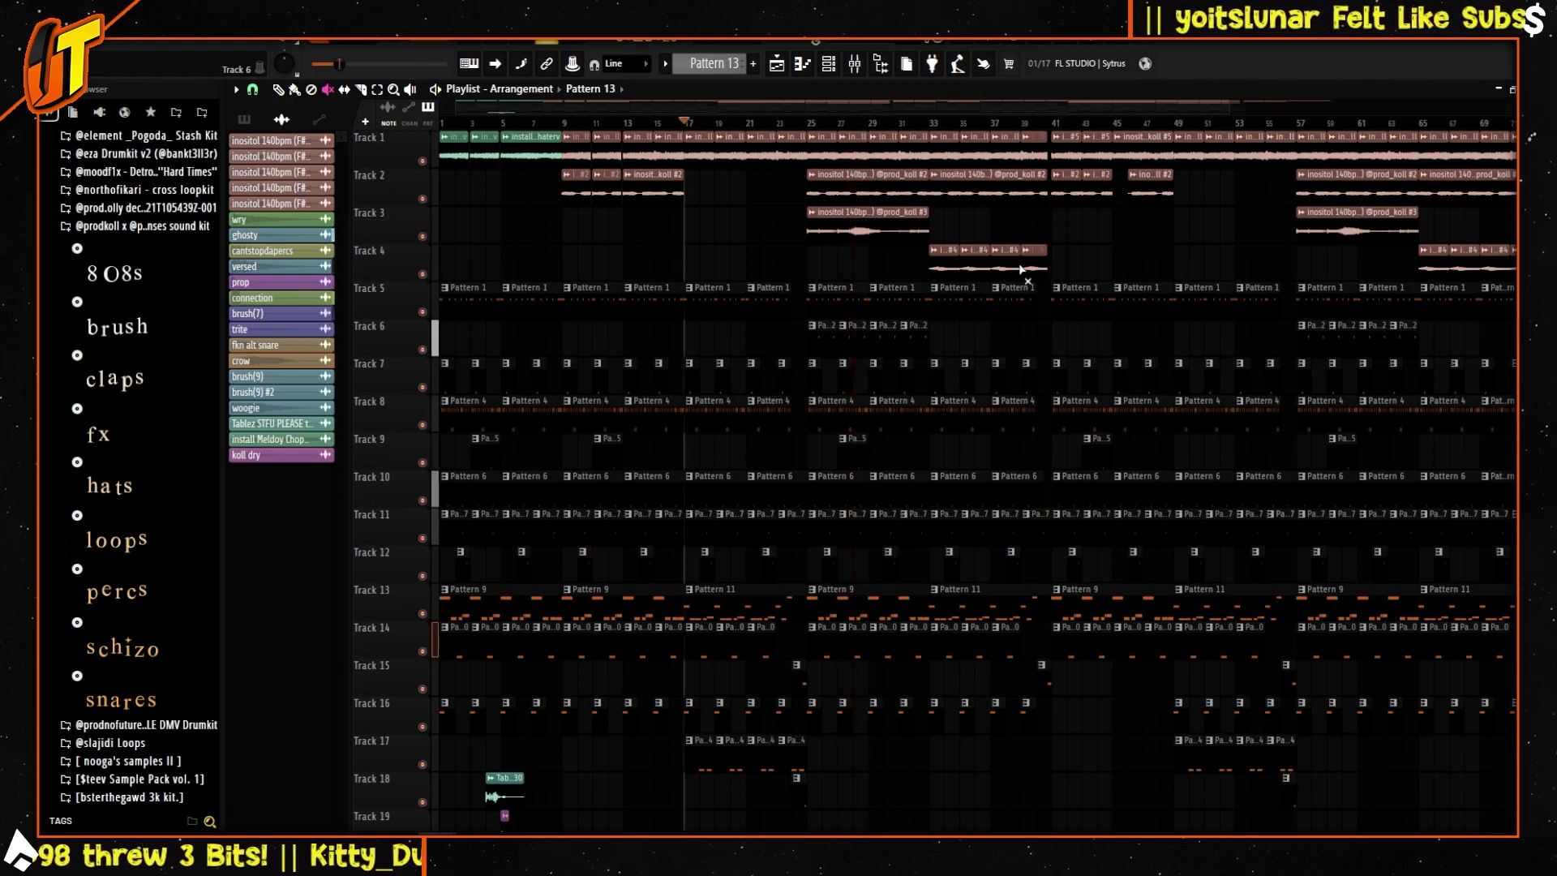
pyautogui.scroll(-2, 565, 219)
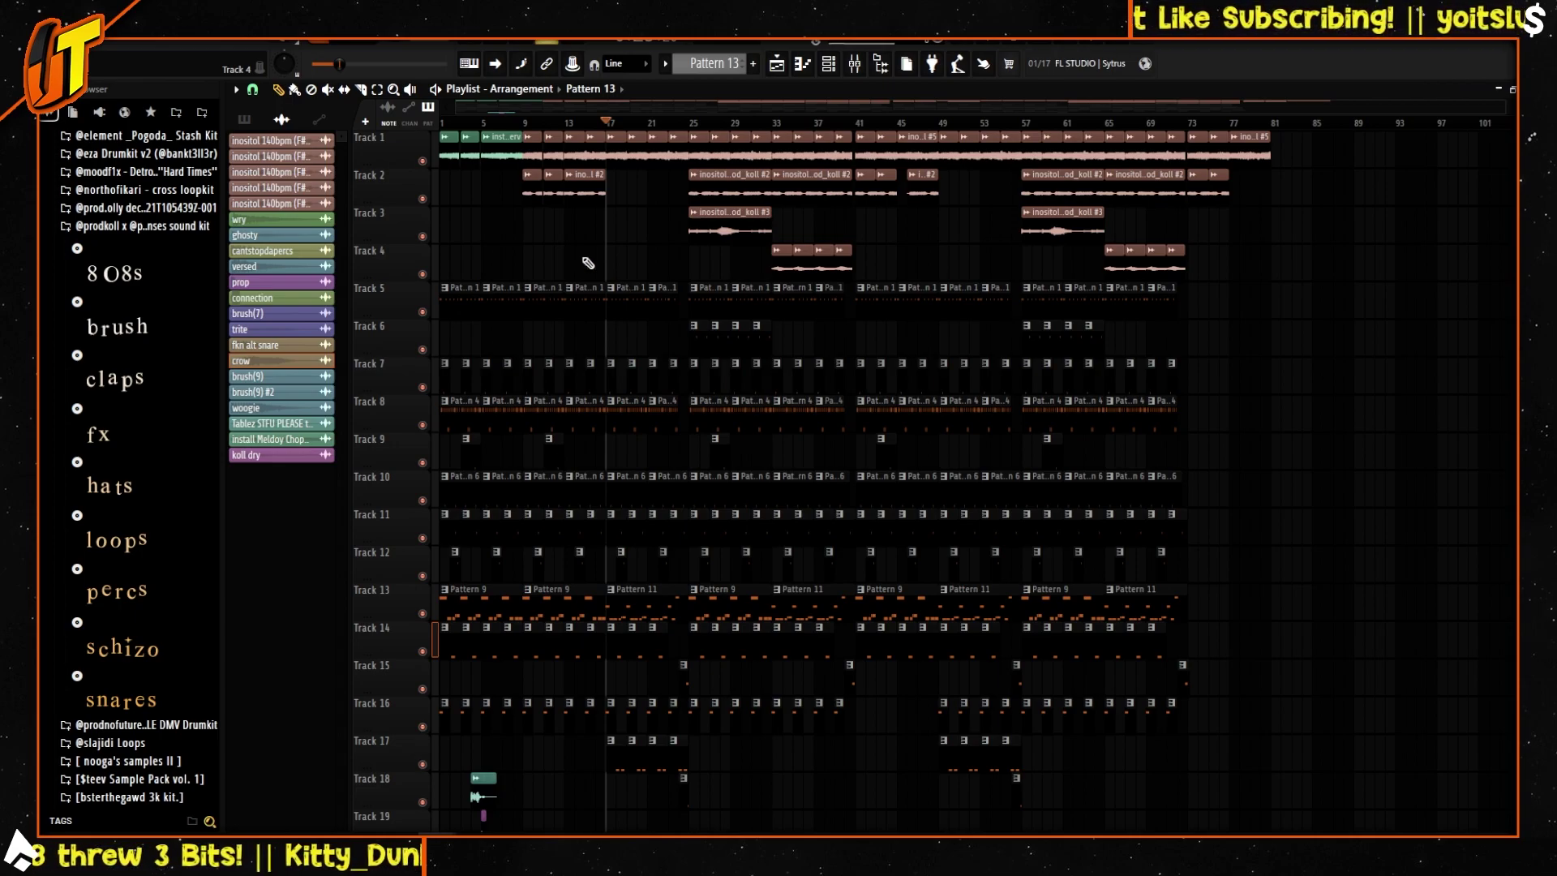
pyautogui.moveTo(1503, 108); pyautogui.dragTo(1336, 113)
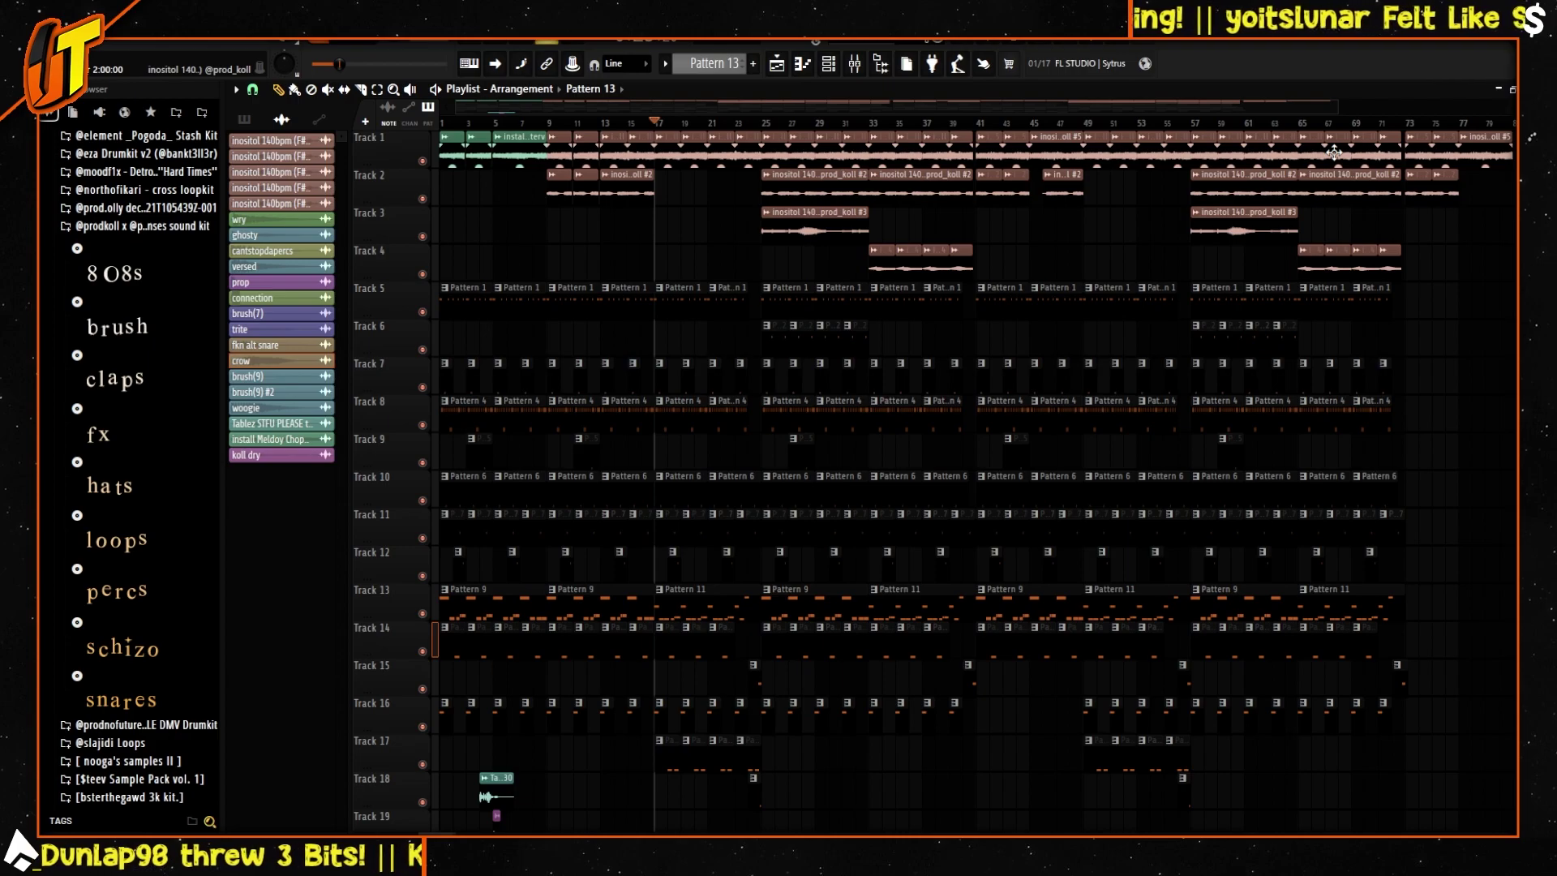
# Step: Switch to the next beat's project and examine its full arrangement across Tracks 1 to 12
pyautogui.scroll(-2, 664, 226)
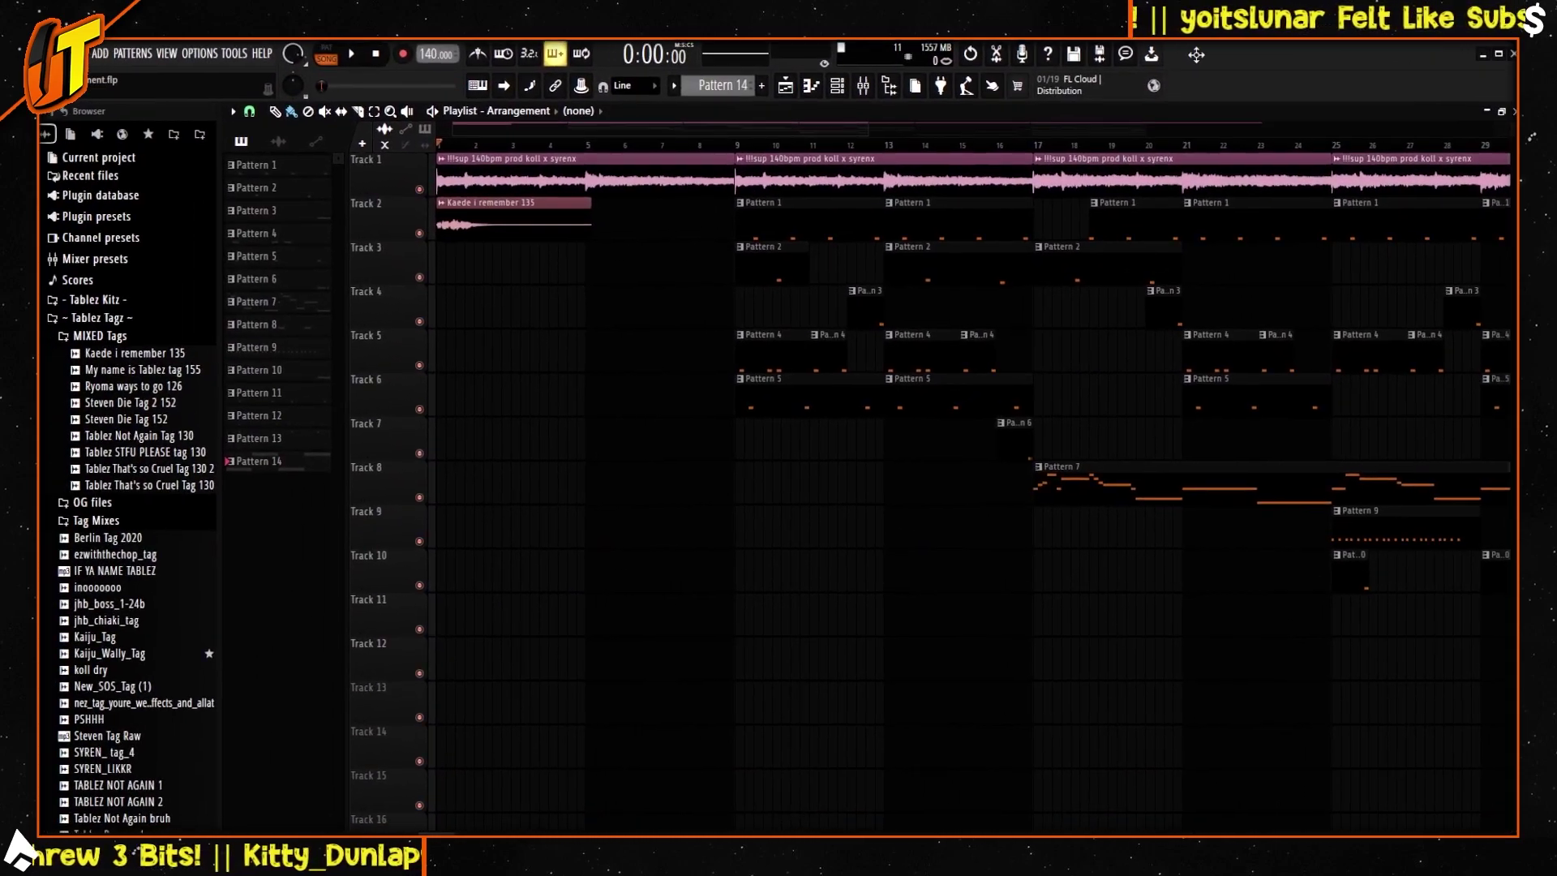
pyautogui.moveTo(866, 128); pyautogui.dragTo(407, 238)
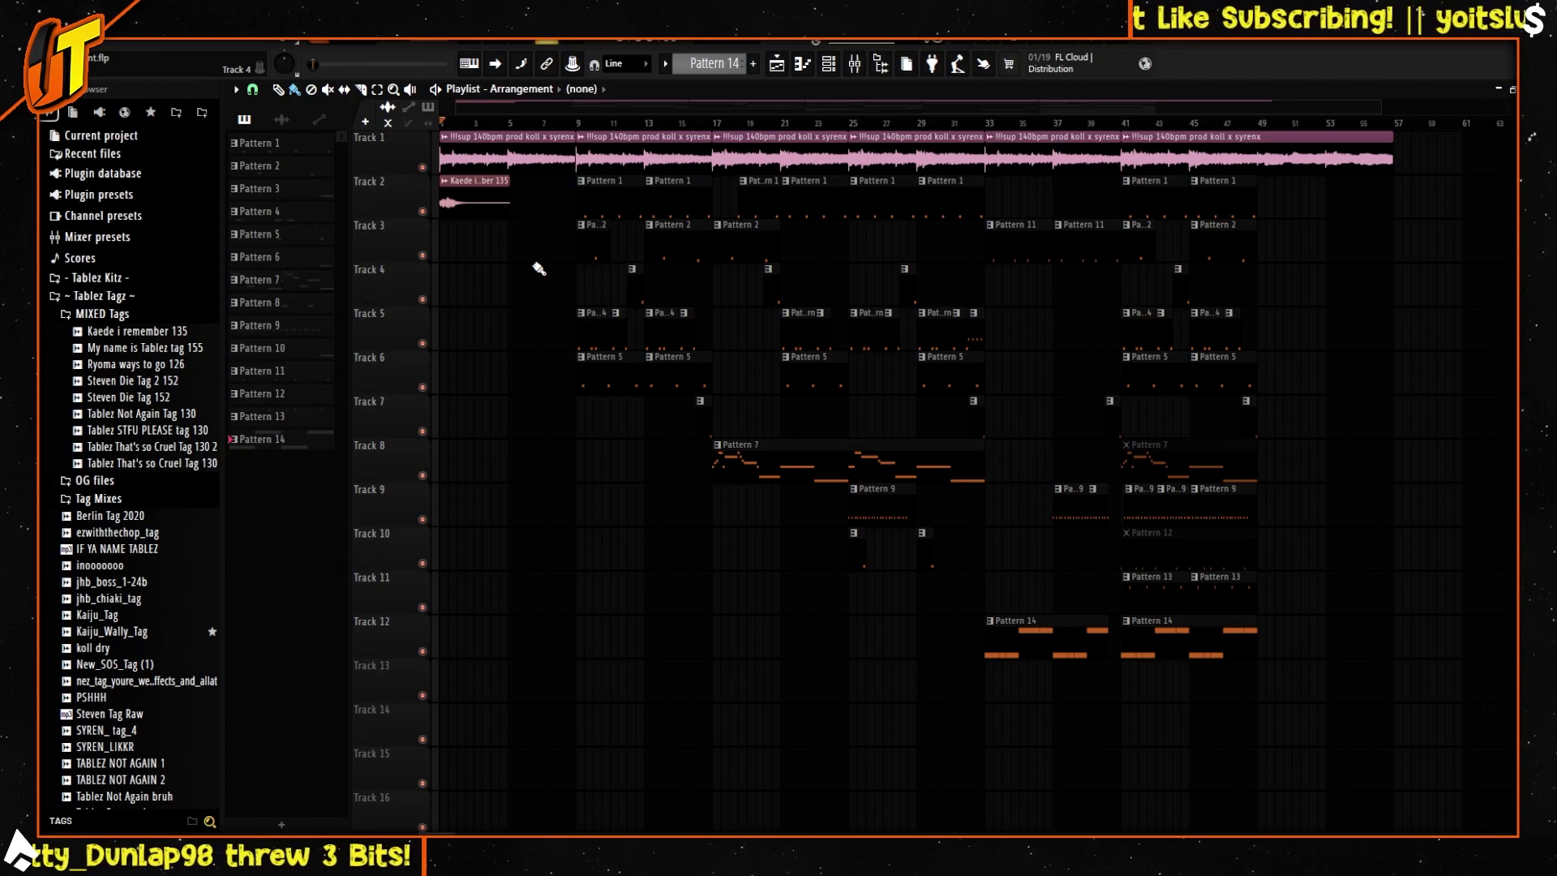
pyautogui.moveTo(1378, 109); pyautogui.dragTo(1489, 112)
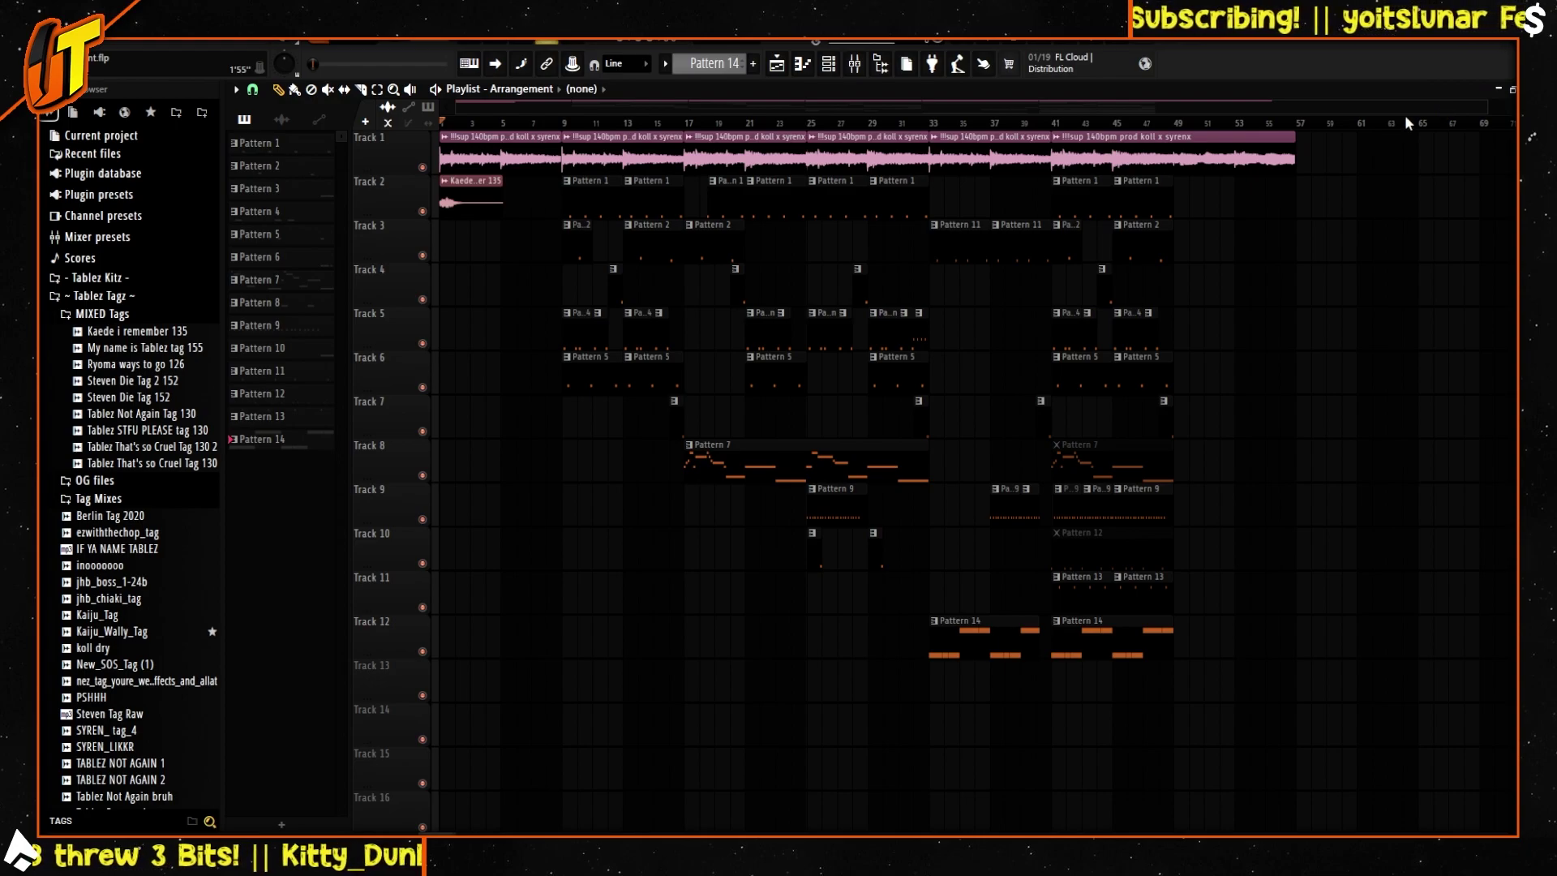
pyautogui.scroll(1, 738, 315)
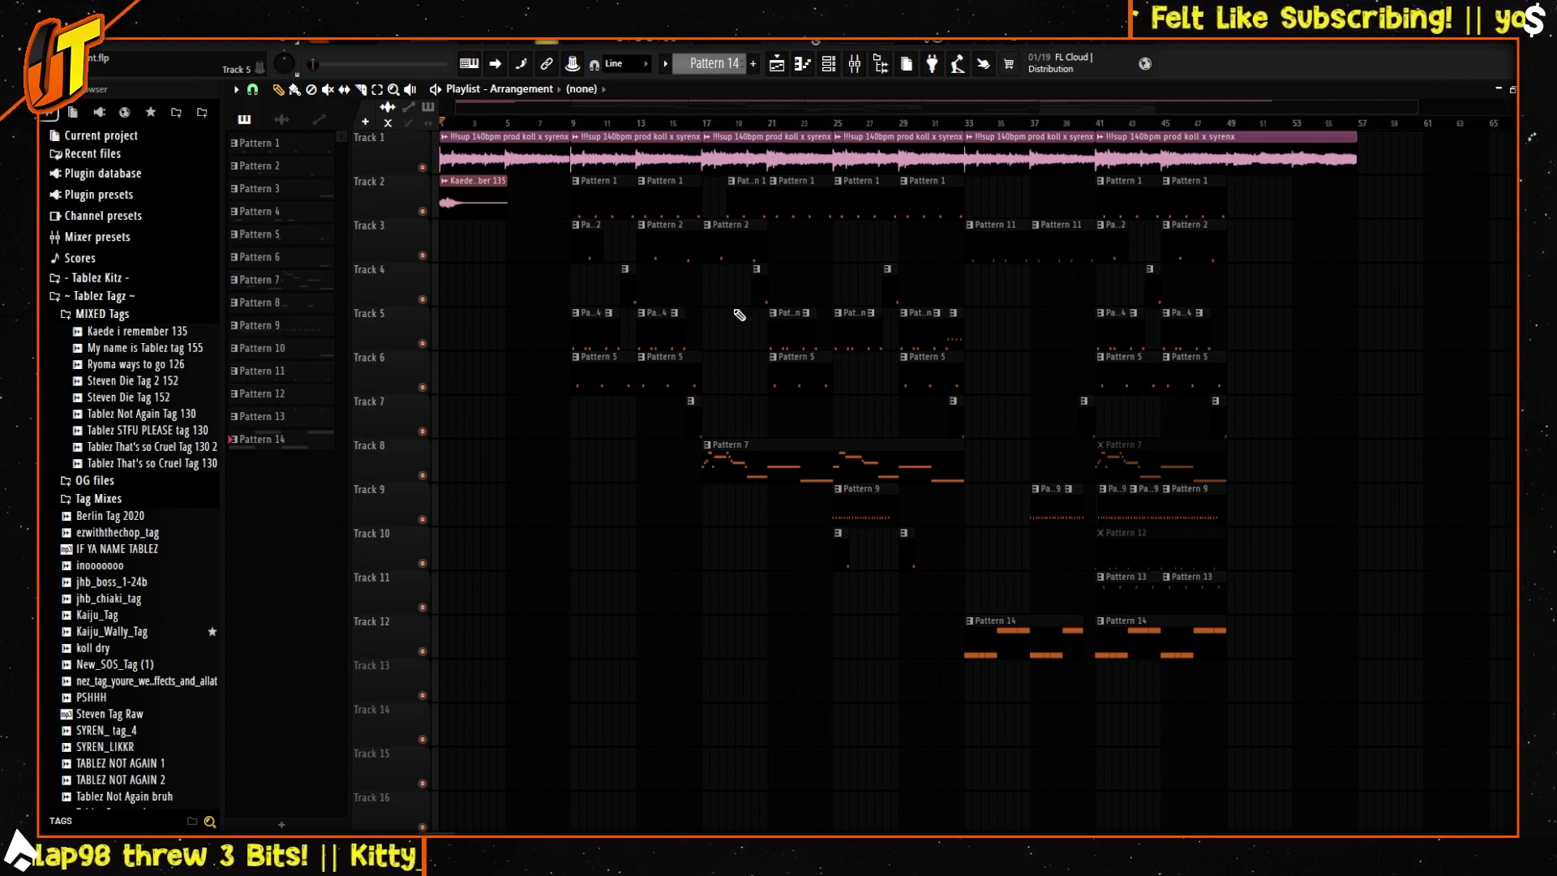
pyautogui.moveTo(1414, 106); pyautogui.dragTo(1219, 88)
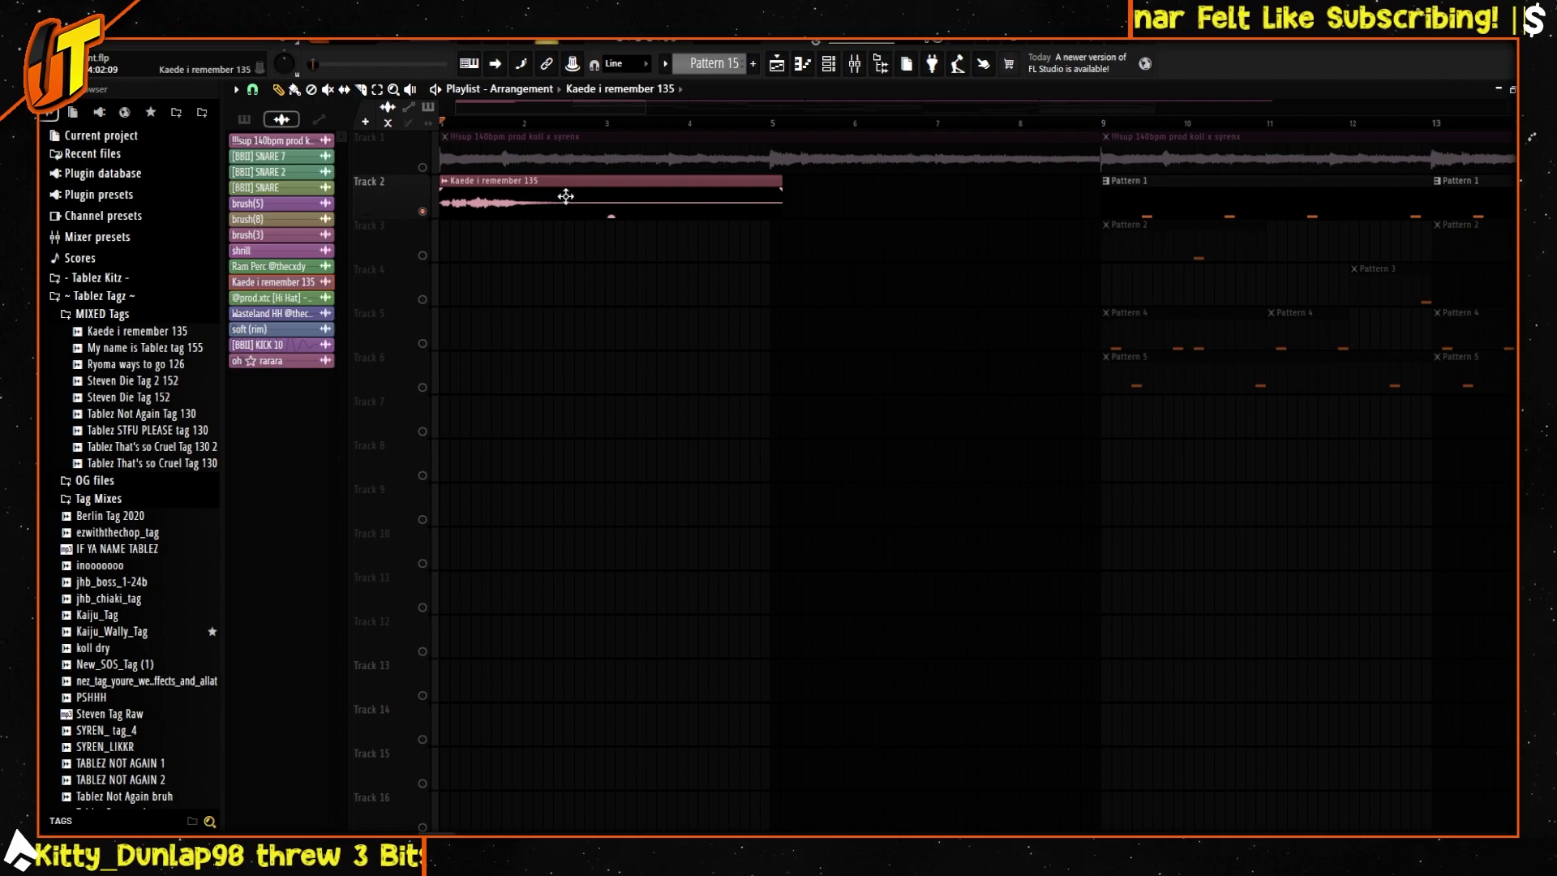
# Step: Open the settings of the Kaede i remember 135 clip on Track 2, play the tag, and close them
pyautogui.doubleClick(566, 197)
pyautogui.moveTo(543, 287); pyautogui.dragTo(674, 282)
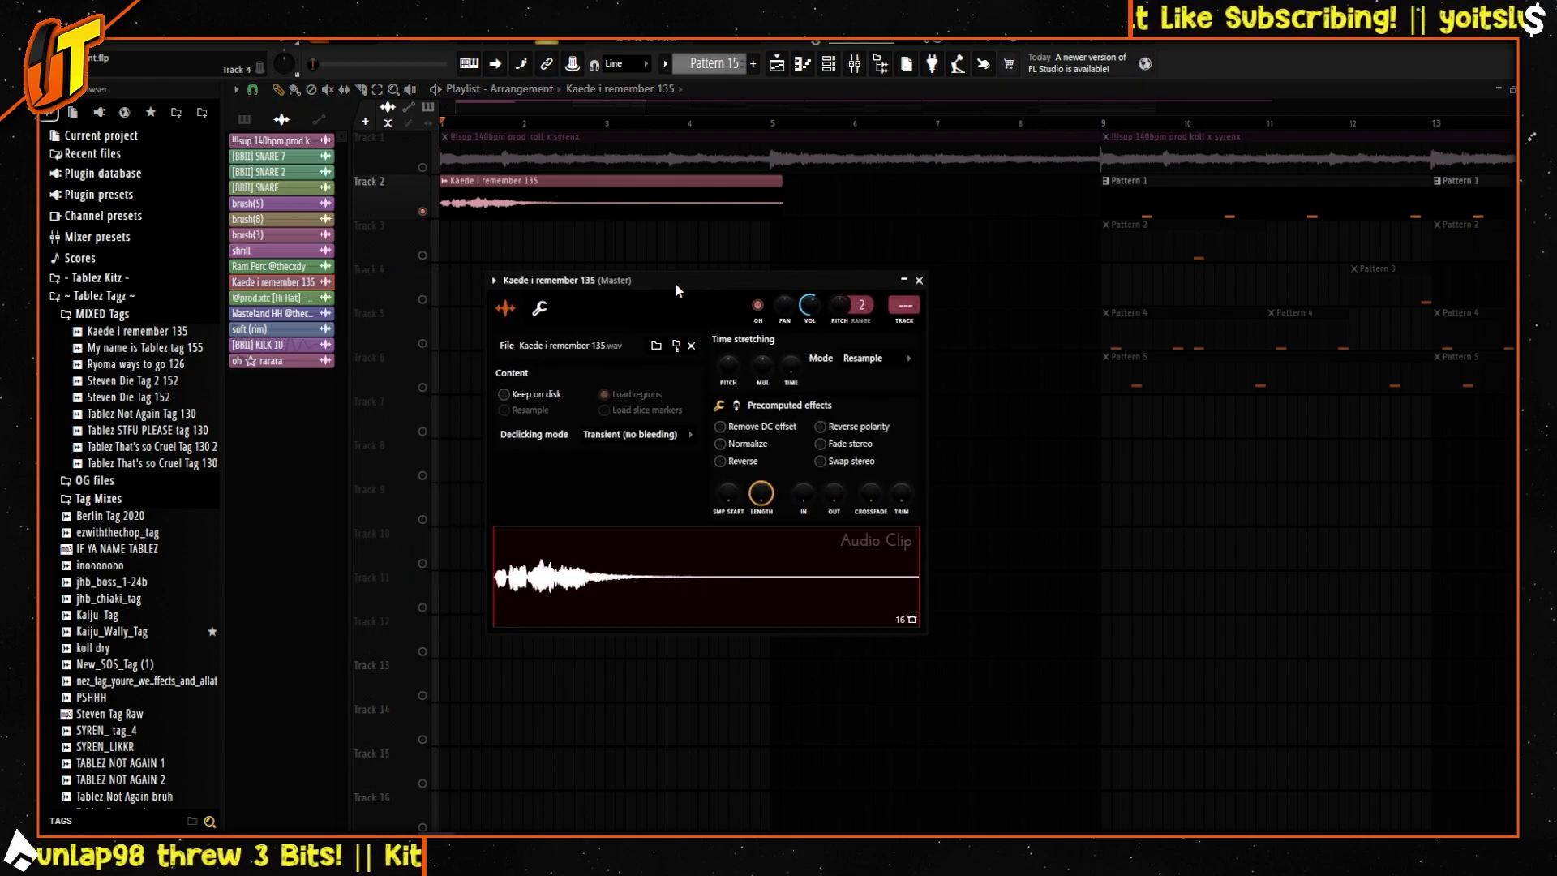
pyautogui.press('space')
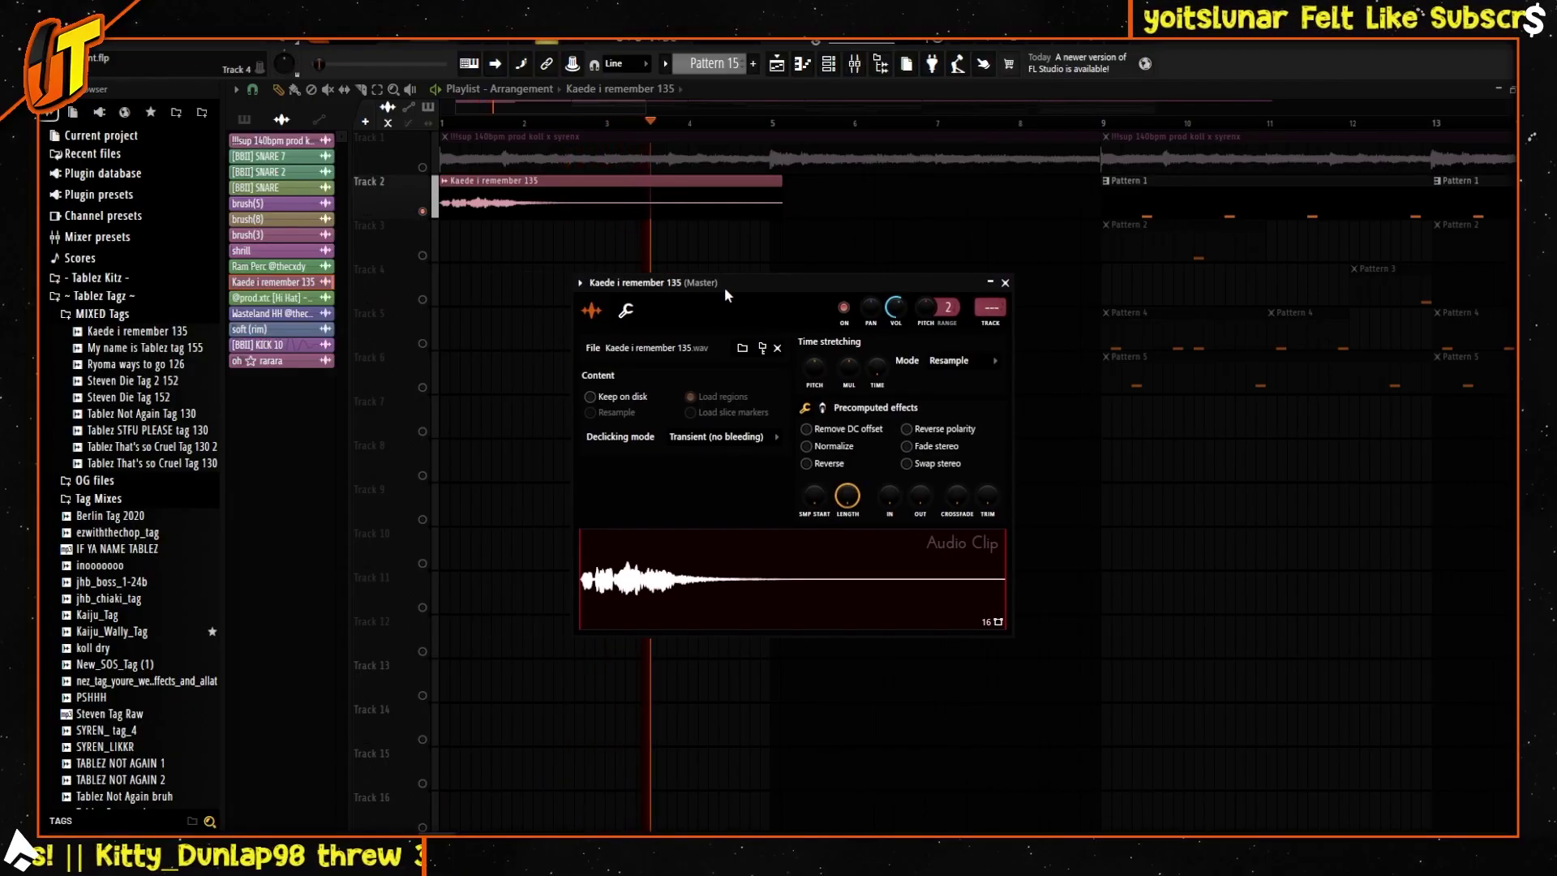
pyautogui.moveTo(723, 287); pyautogui.dragTo(759, 240)
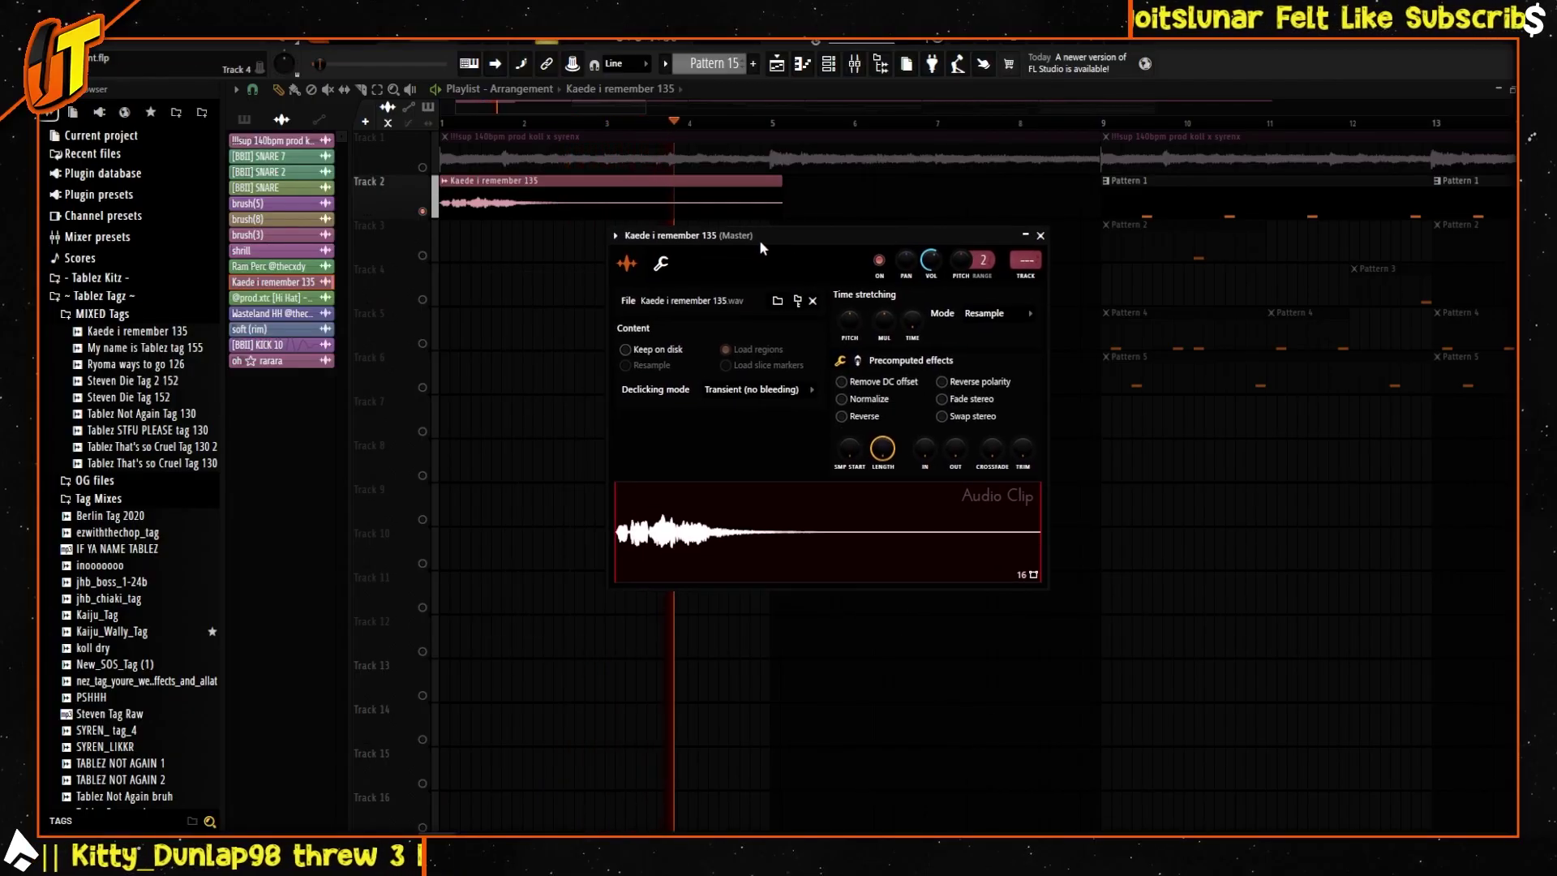
pyautogui.press('space')
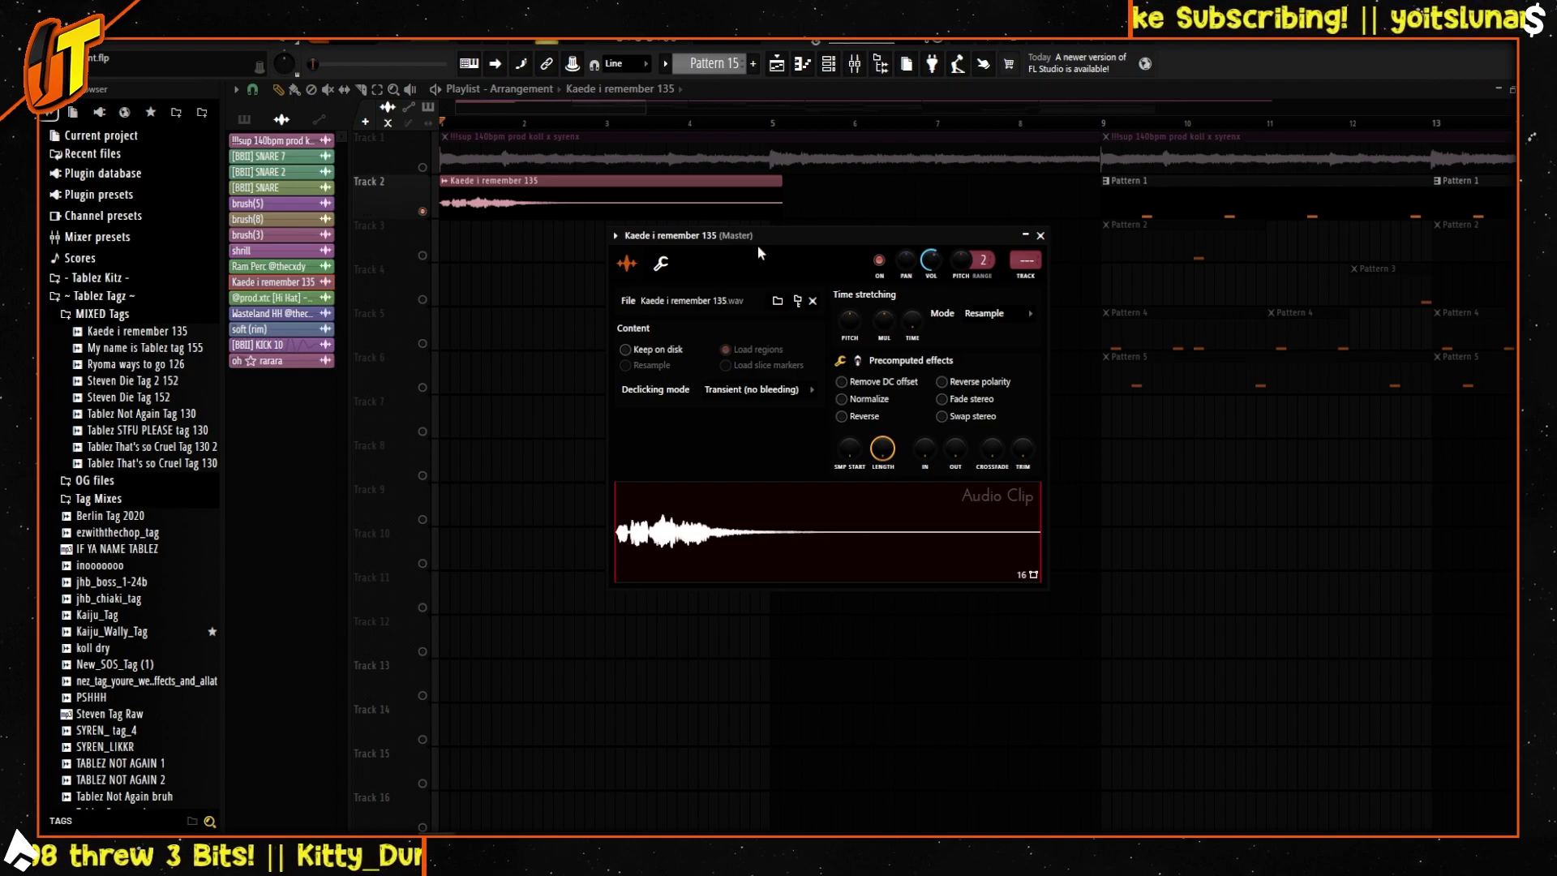
pyautogui.moveTo(732, 240); pyautogui.dragTo(718, 236)
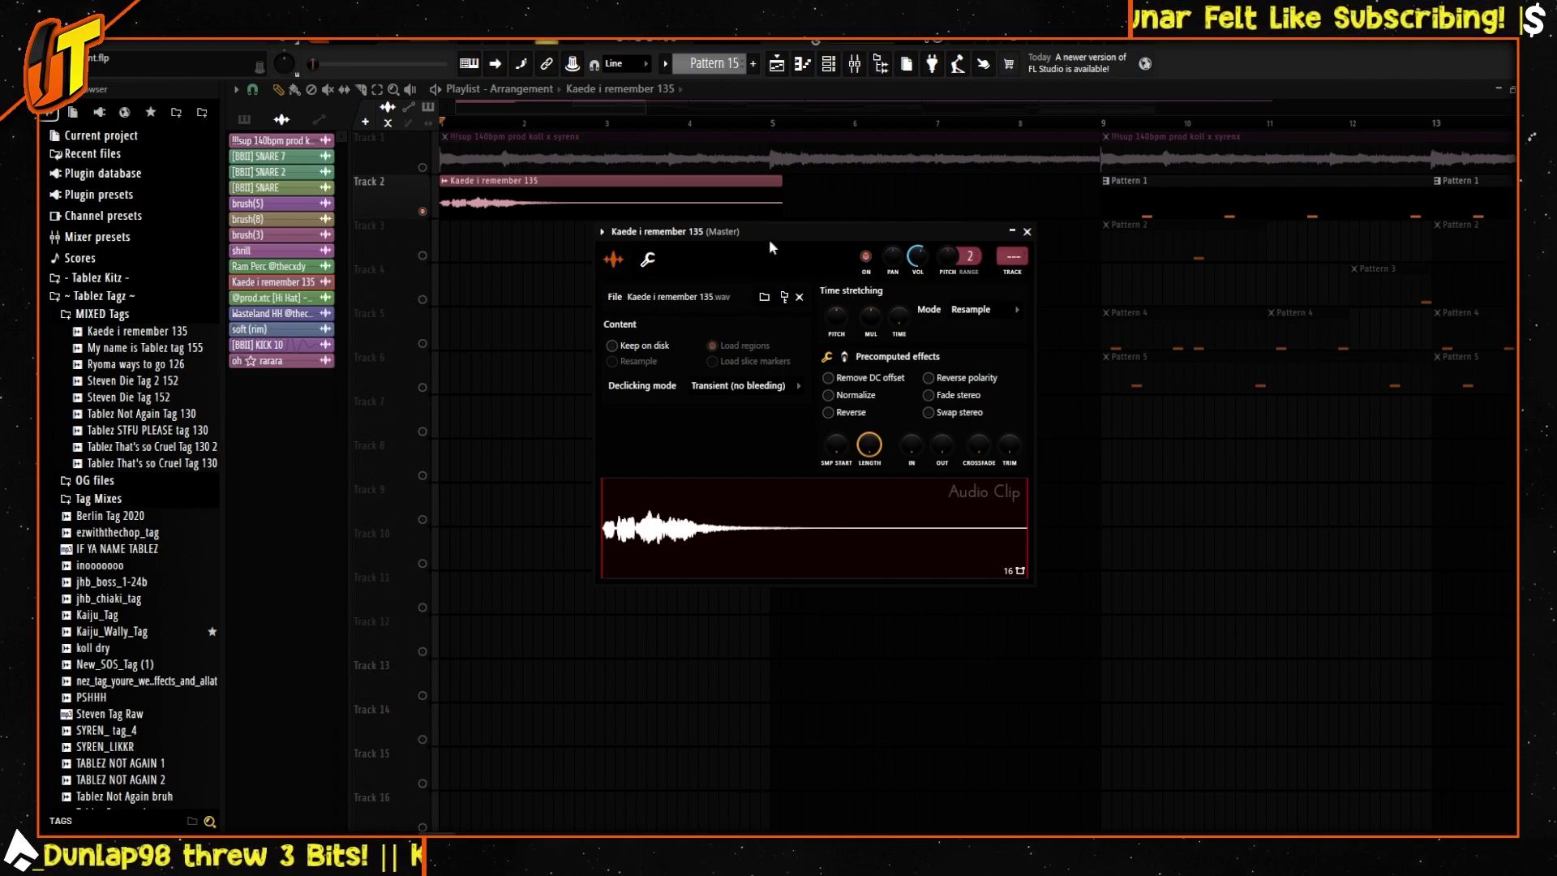
pyautogui.moveTo(752, 231); pyautogui.dragTo(786, 249)
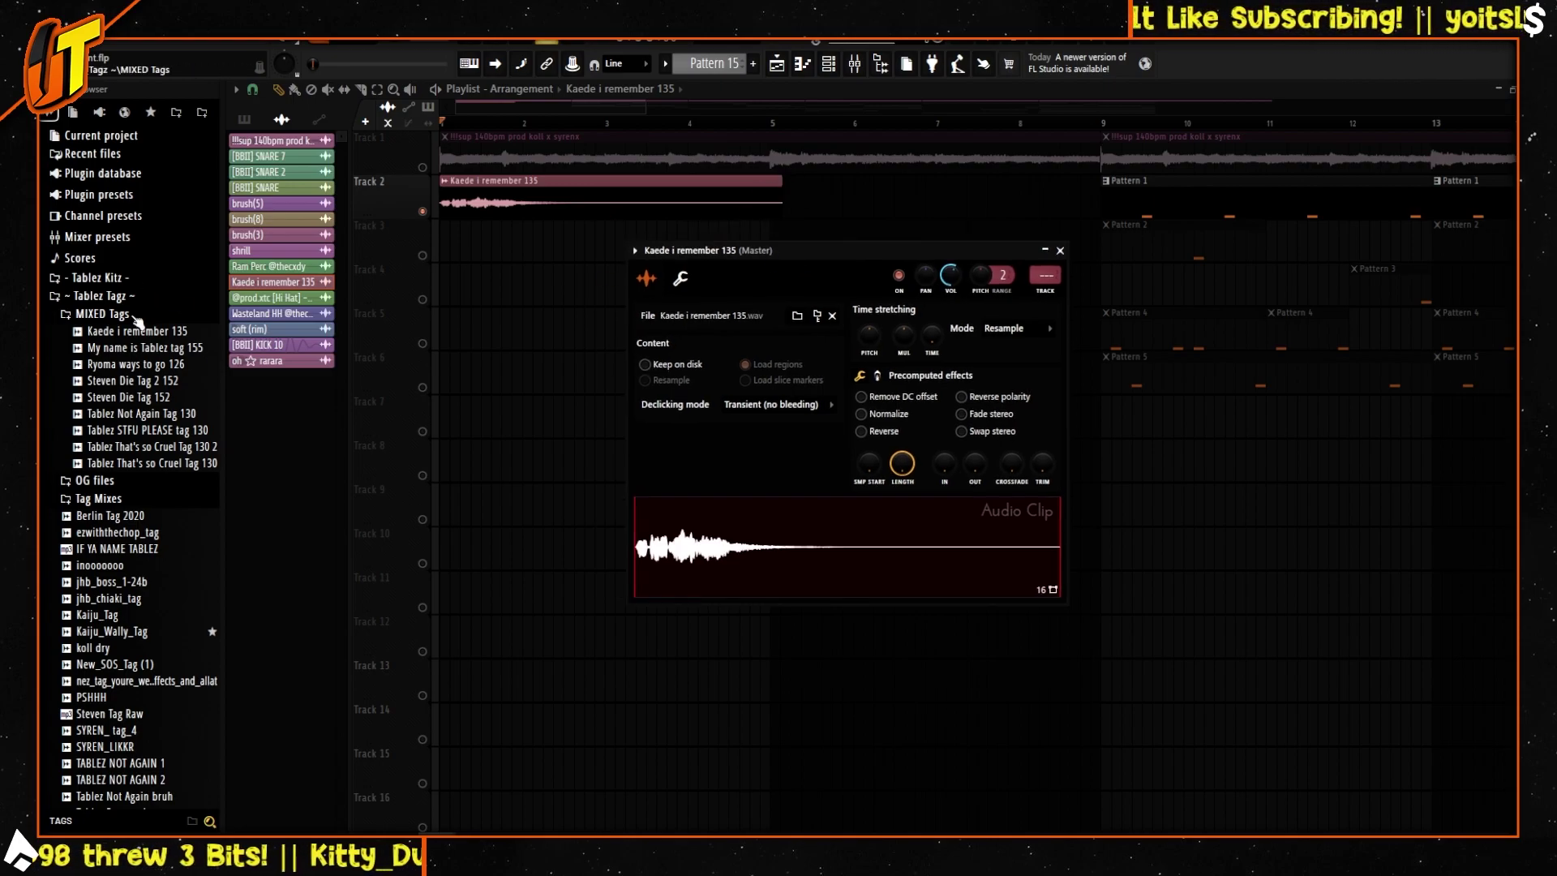
pyautogui.click(1060, 251)
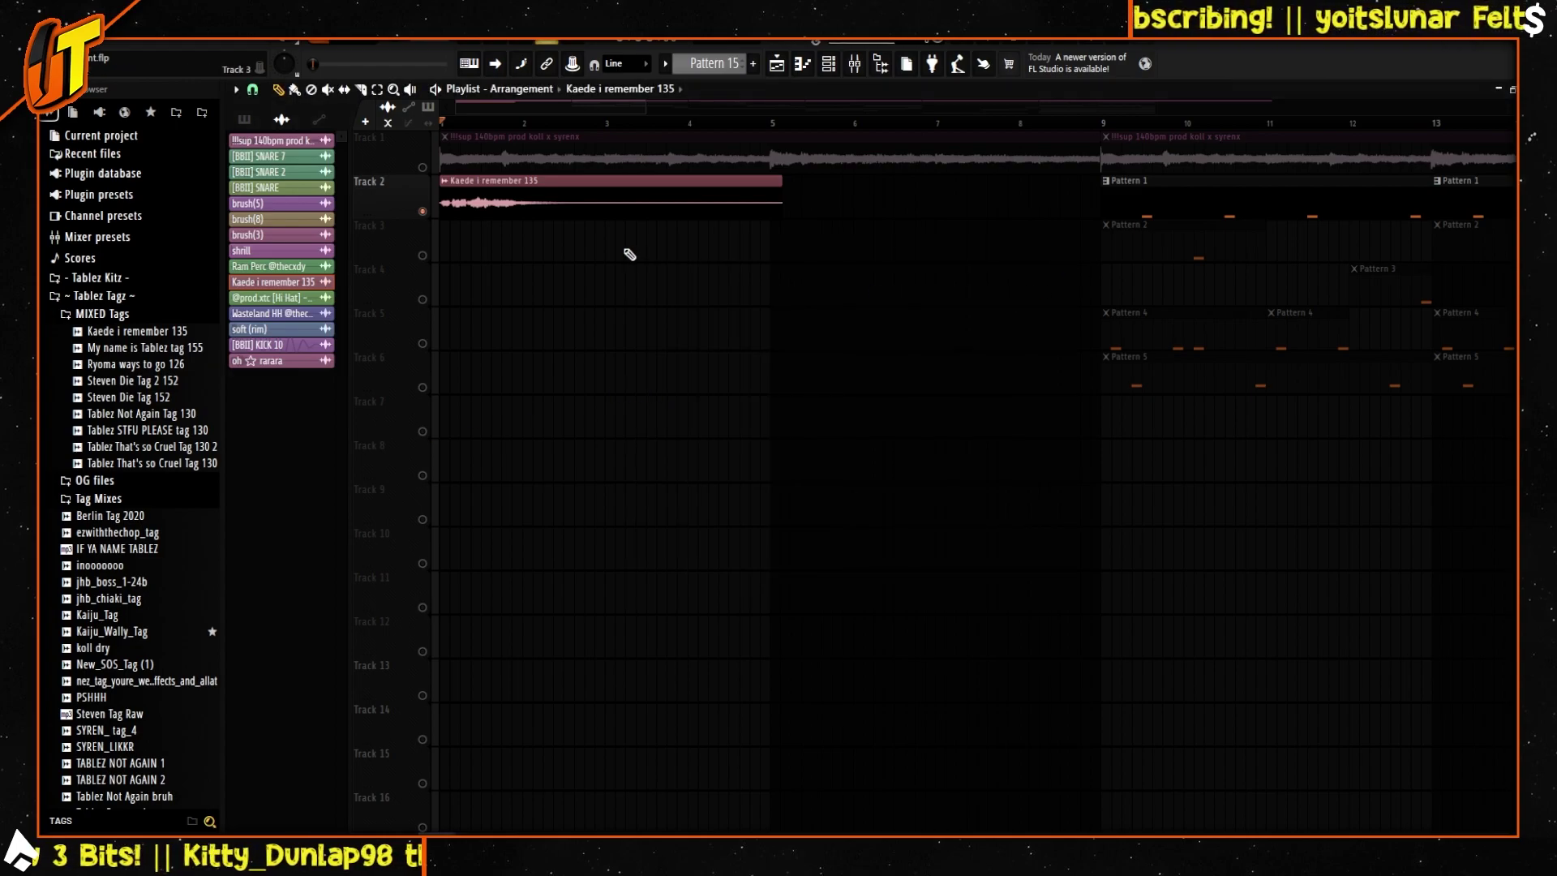
# Step: Briefly solo the sample on Track 1, turn all tracks back on, and show the whole arrangement
pyautogui.rightClick(421, 170)
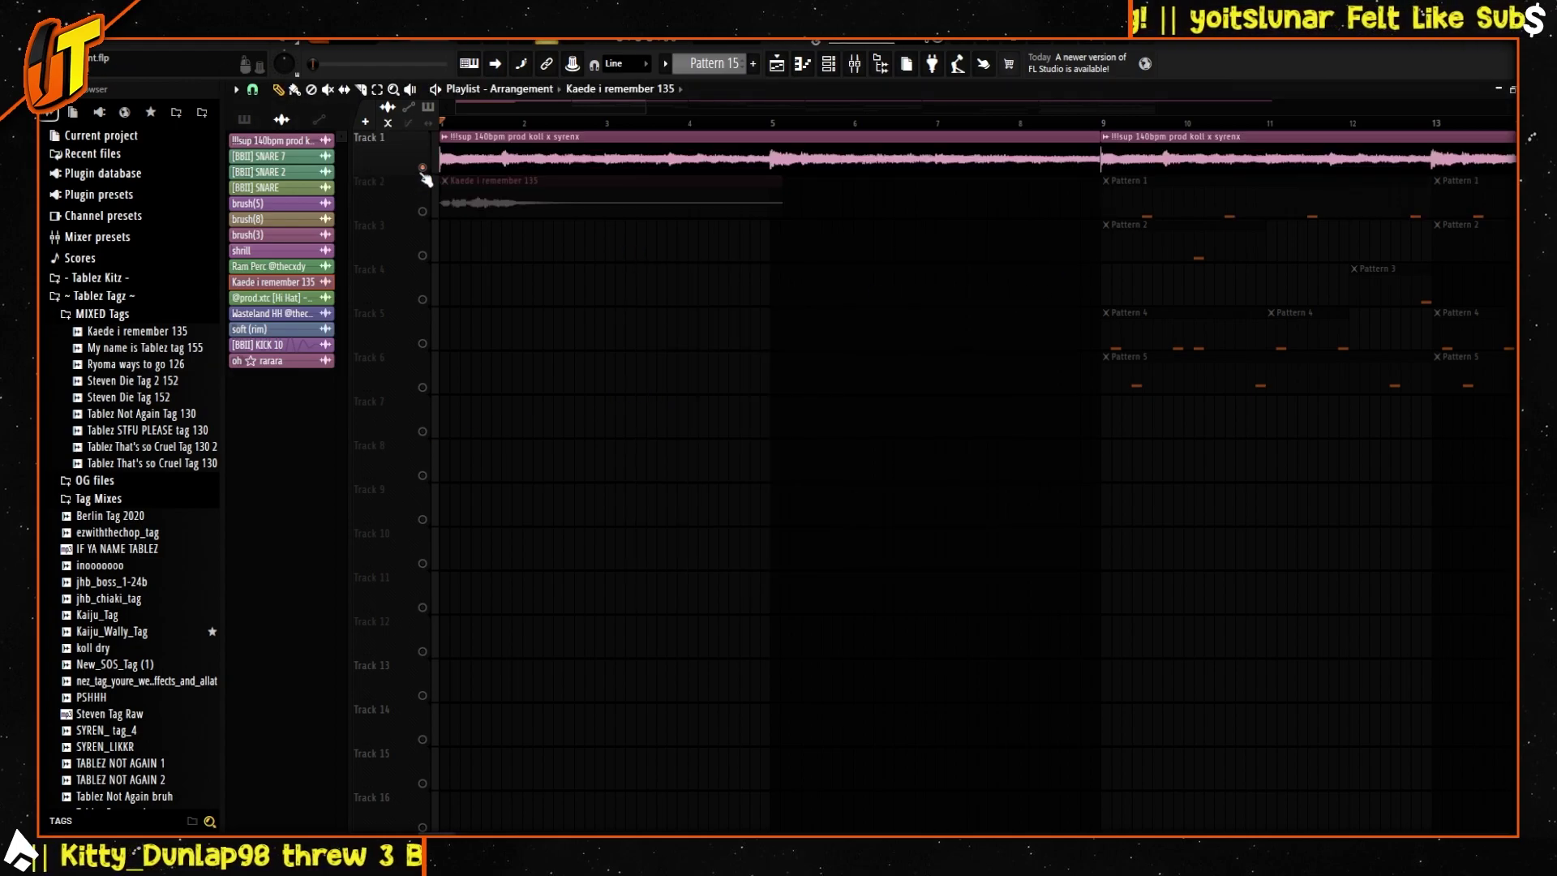
pyautogui.rightClick(422, 170)
pyautogui.moveTo(650, 111); pyautogui.dragTo(1506, 187)
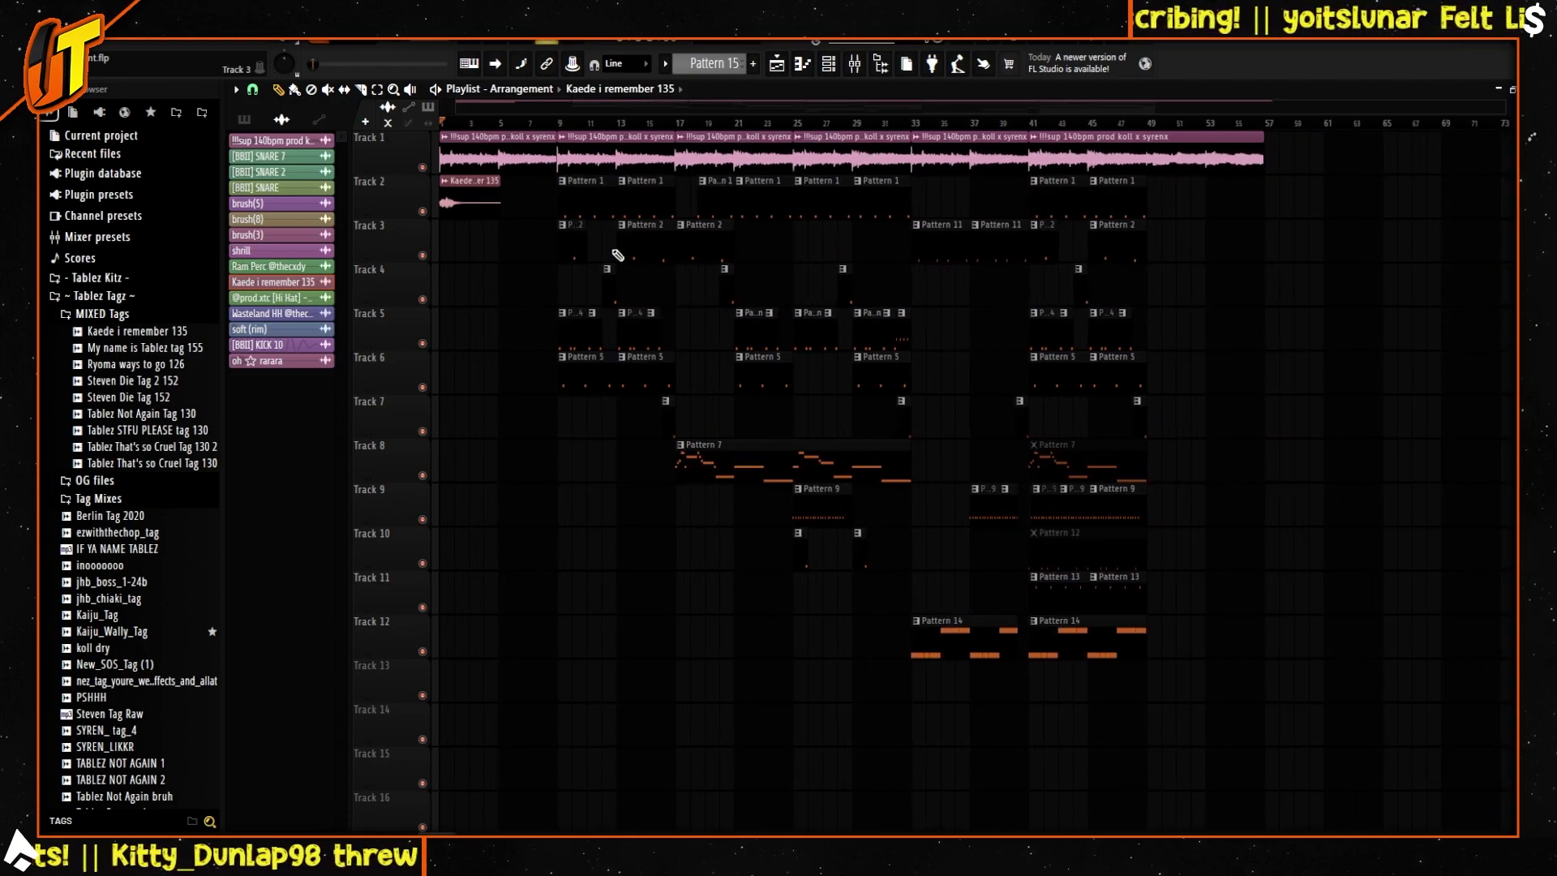
# Step: Reopen the Kaede i remember 135 clip's settings to examine its waveform, and close them
pyautogui.doubleClick(474, 200)
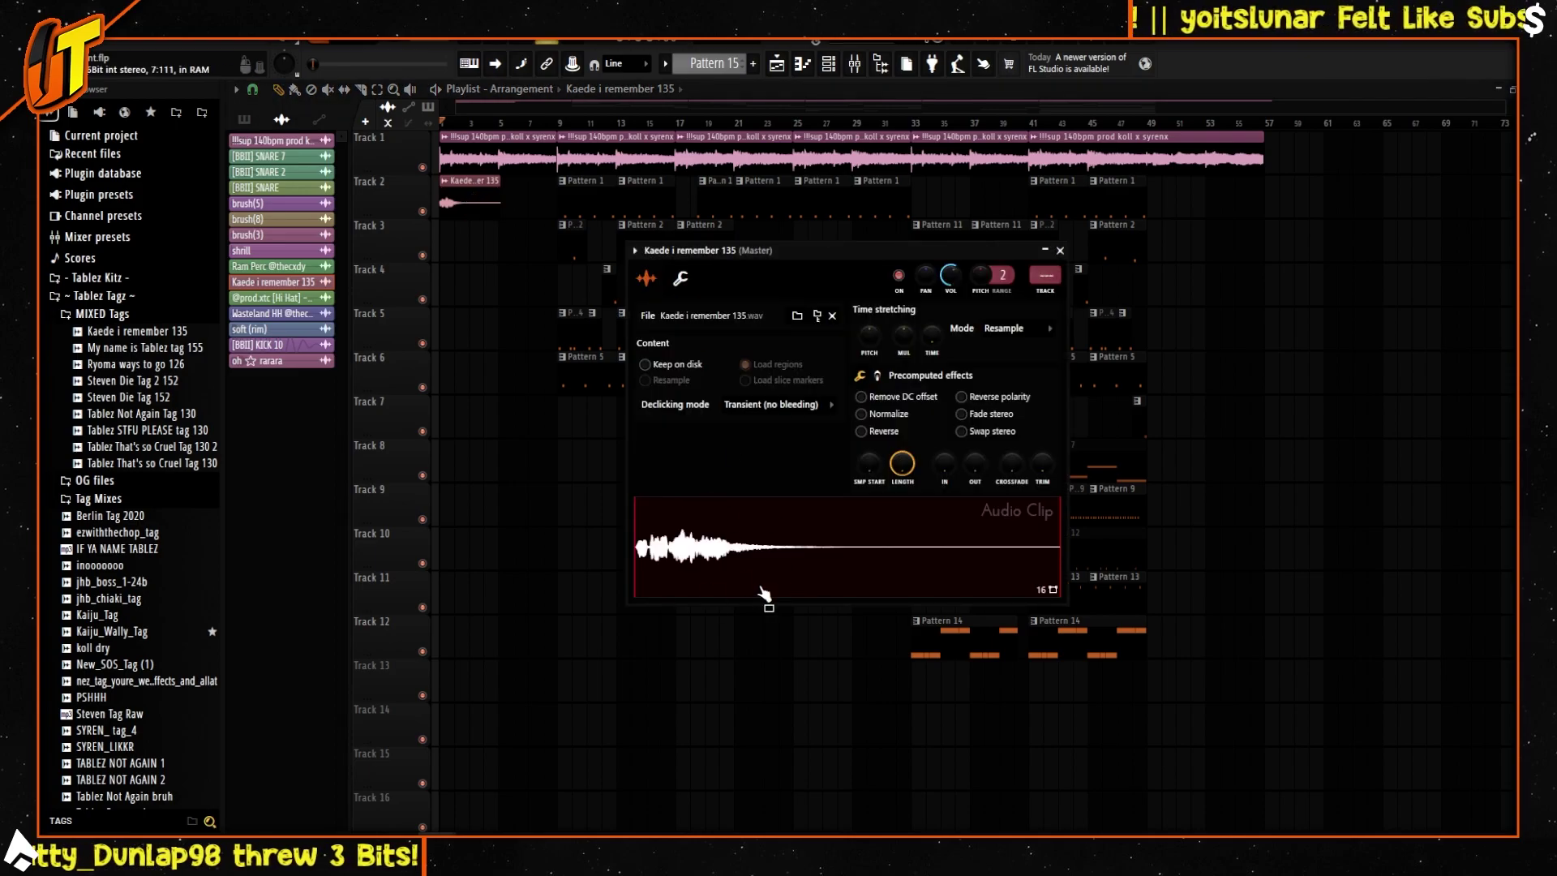
pyautogui.moveTo(770, 247); pyautogui.dragTo(845, 119)
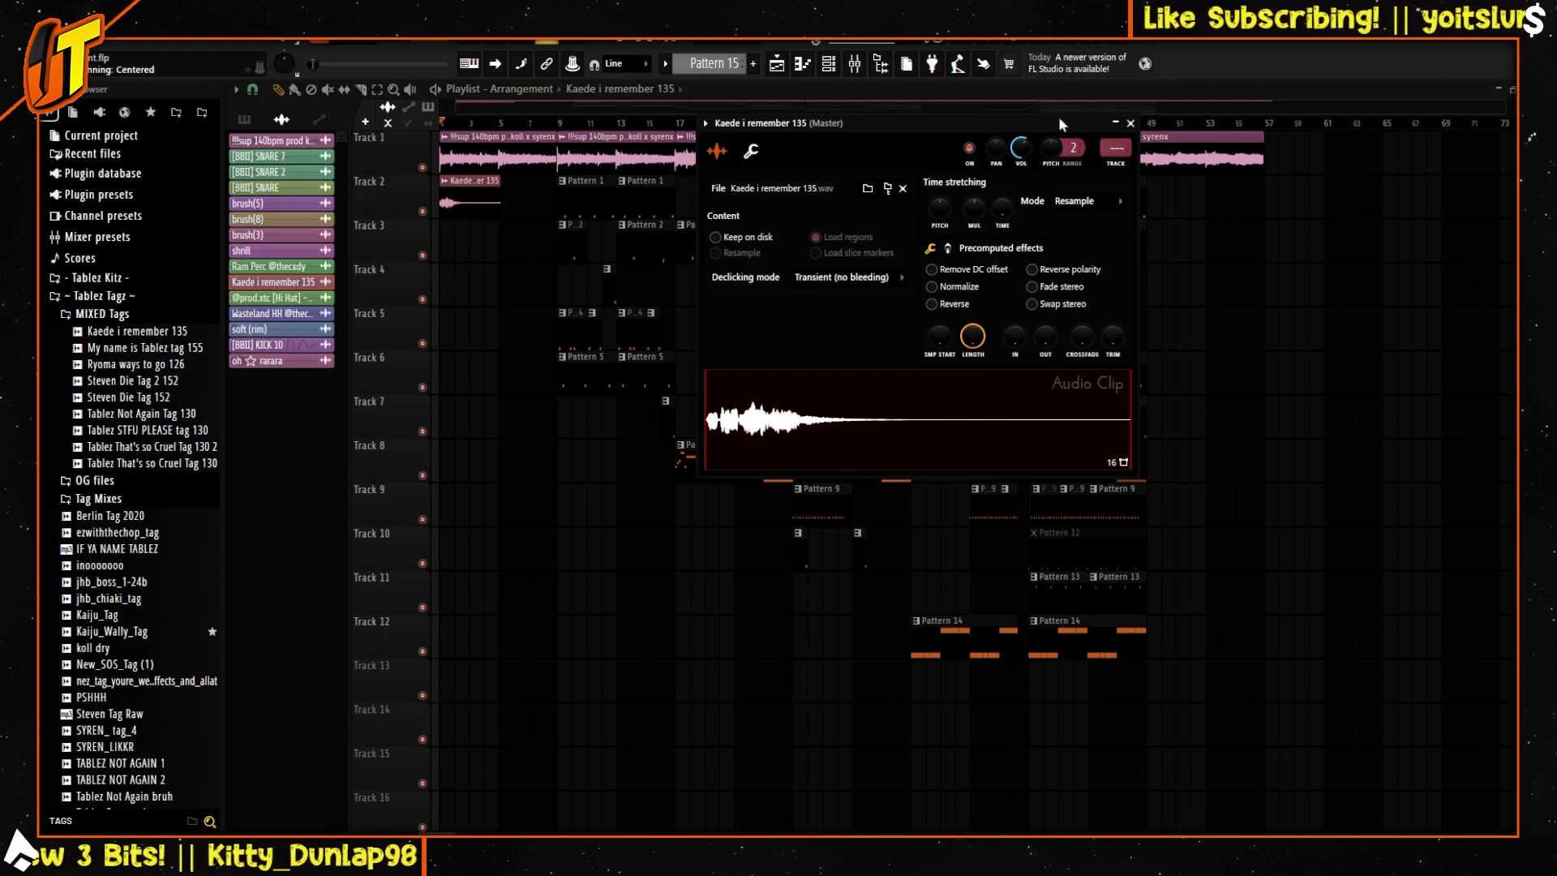
pyautogui.click(1130, 124)
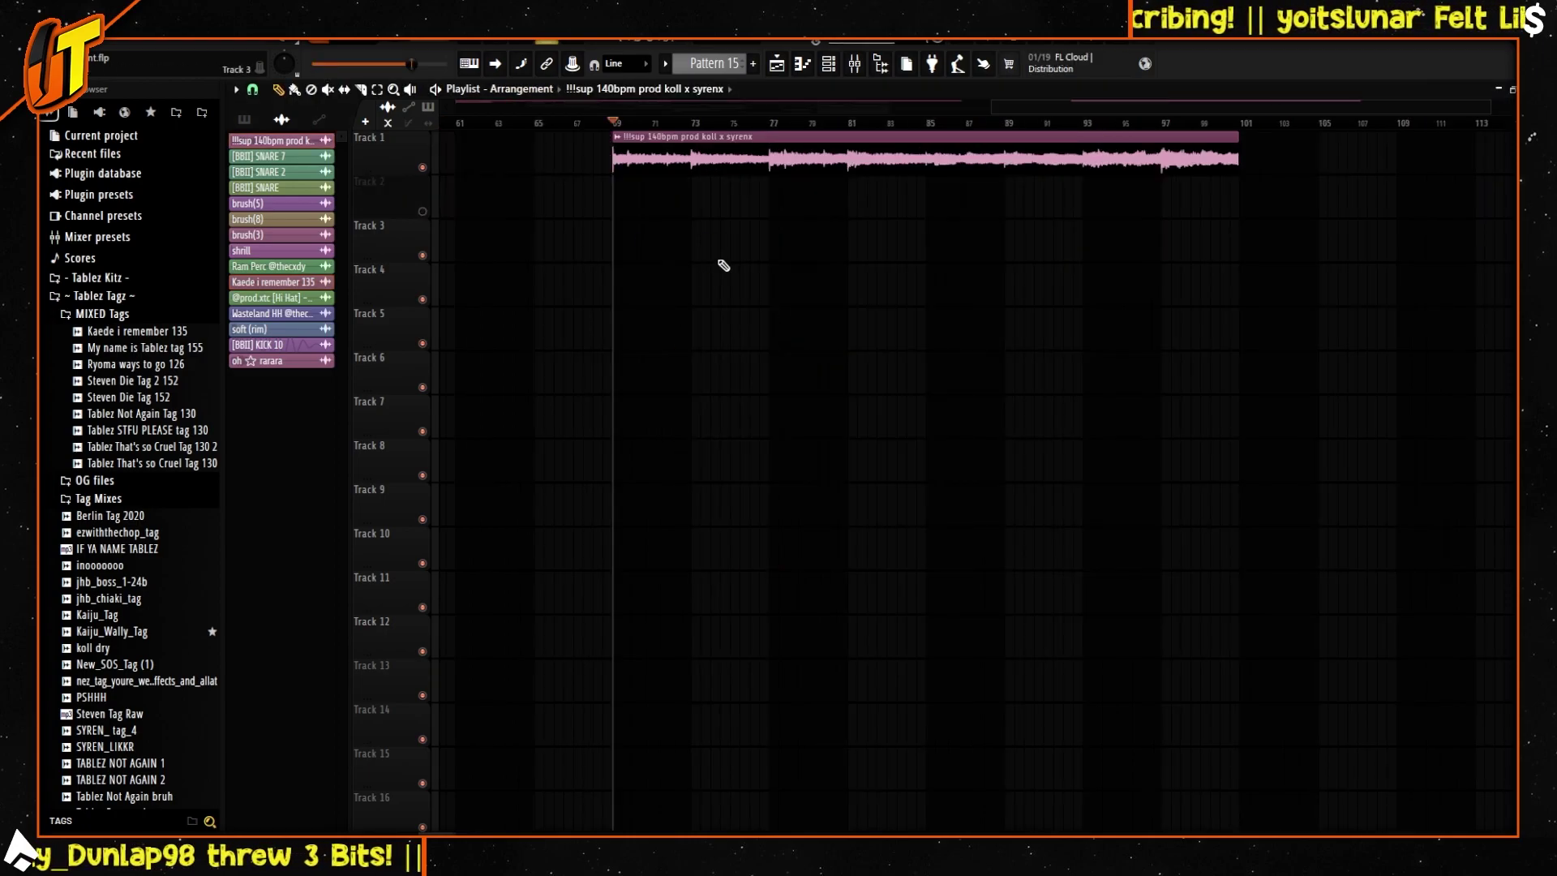
# Step: Play the full-length sample clip placed at bar 69 on Track 1
pyautogui.press('space')
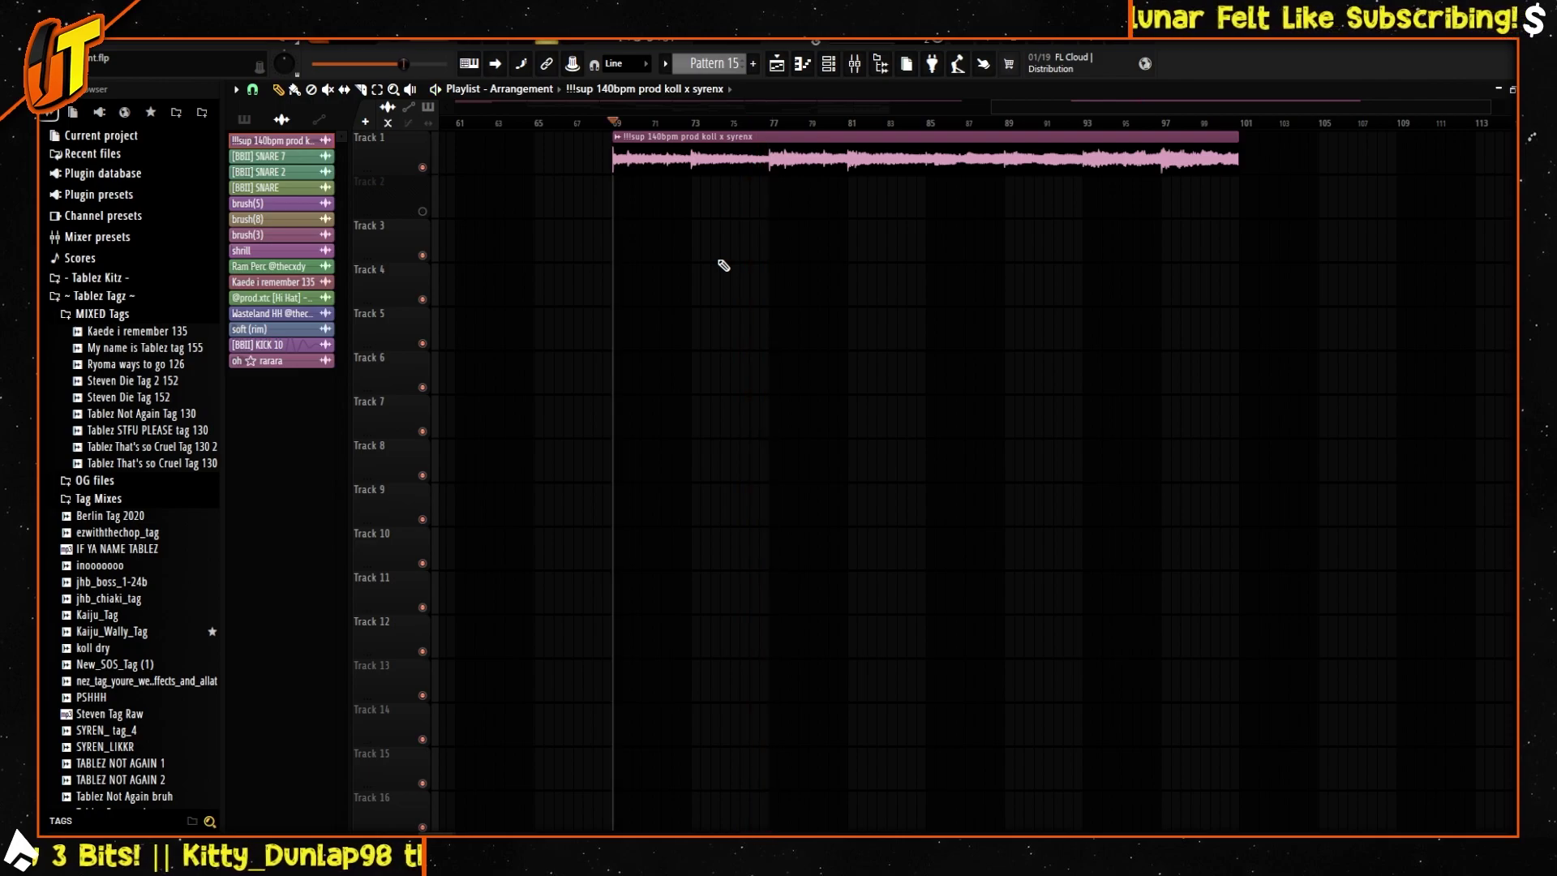
pyautogui.press('space')
# Step: Examine the Fruity parametric EQ 2, Fruity Reeverb 2 and Portal effects on mixer Insert 1
pyautogui.hotkey('alt', 'Tab')
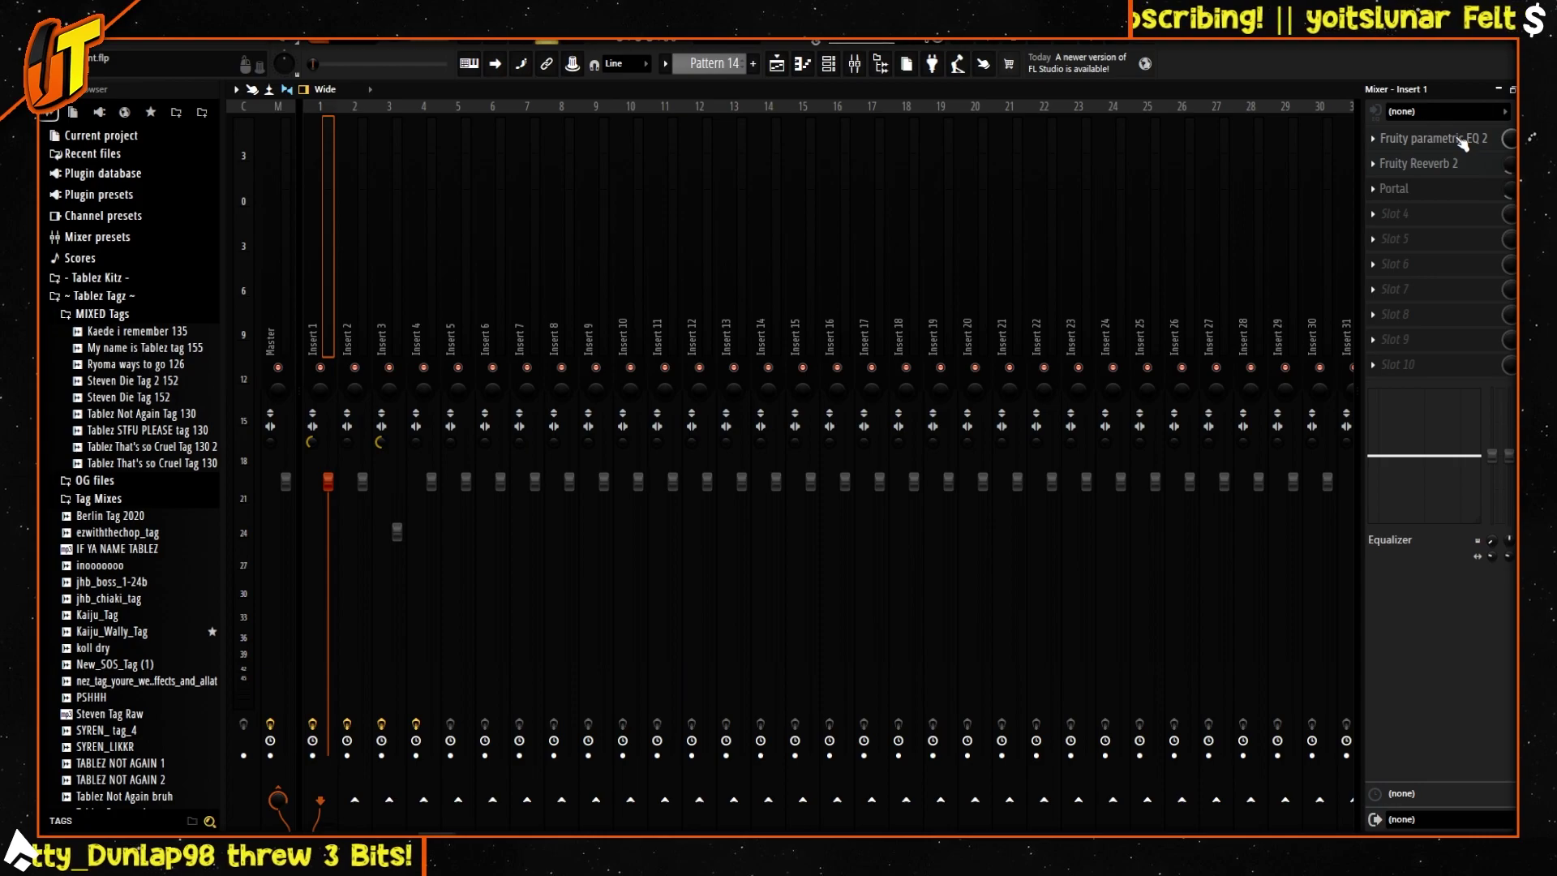
pyautogui.click(1461, 143)
pyautogui.click(1455, 164)
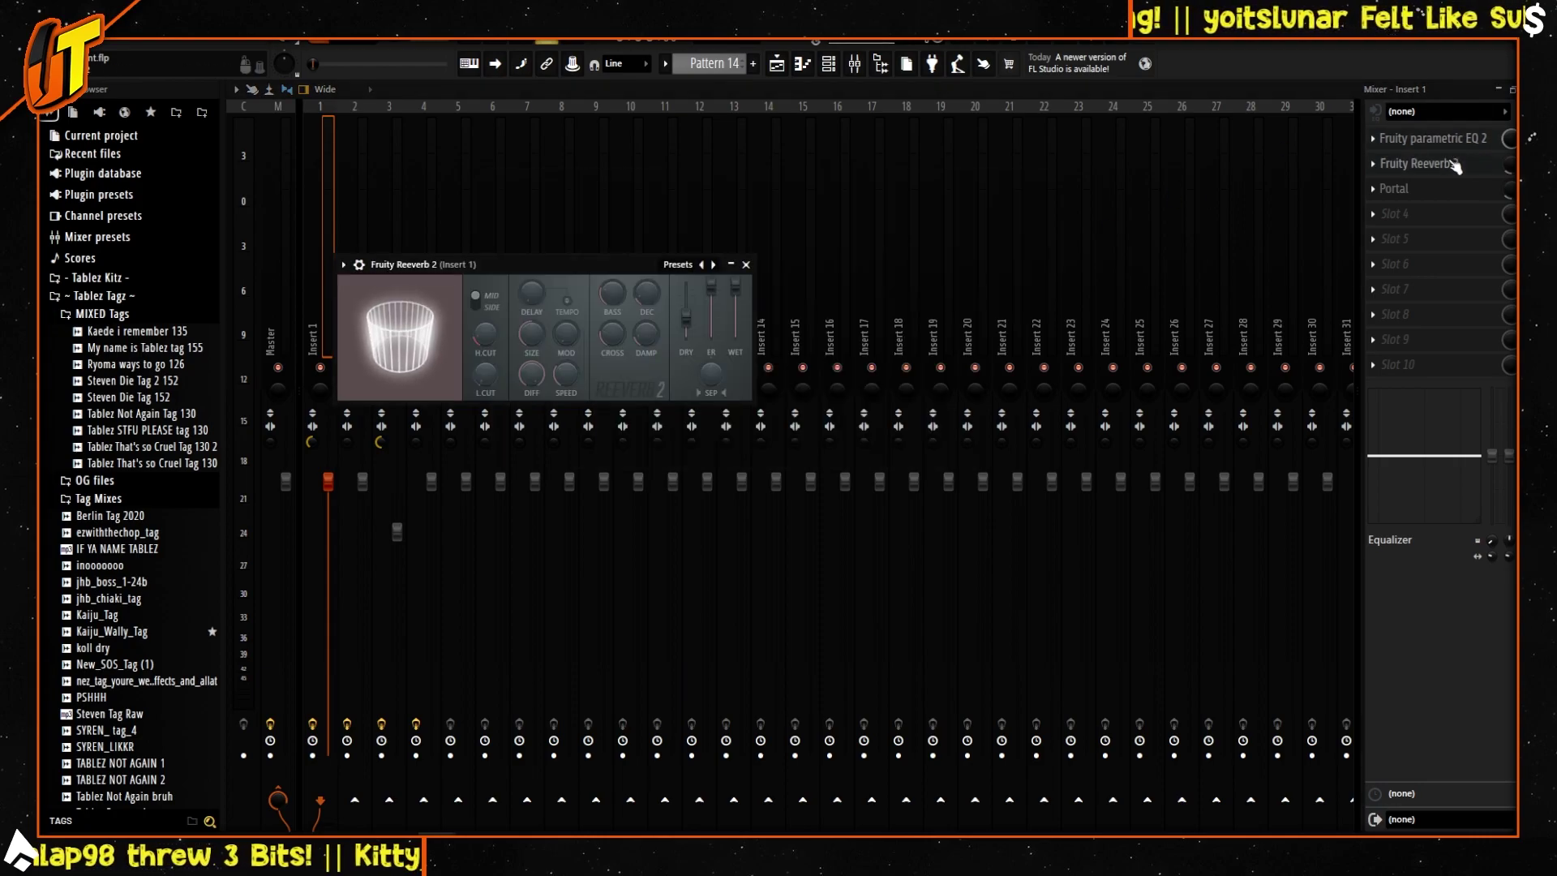
pyautogui.click(1442, 191)
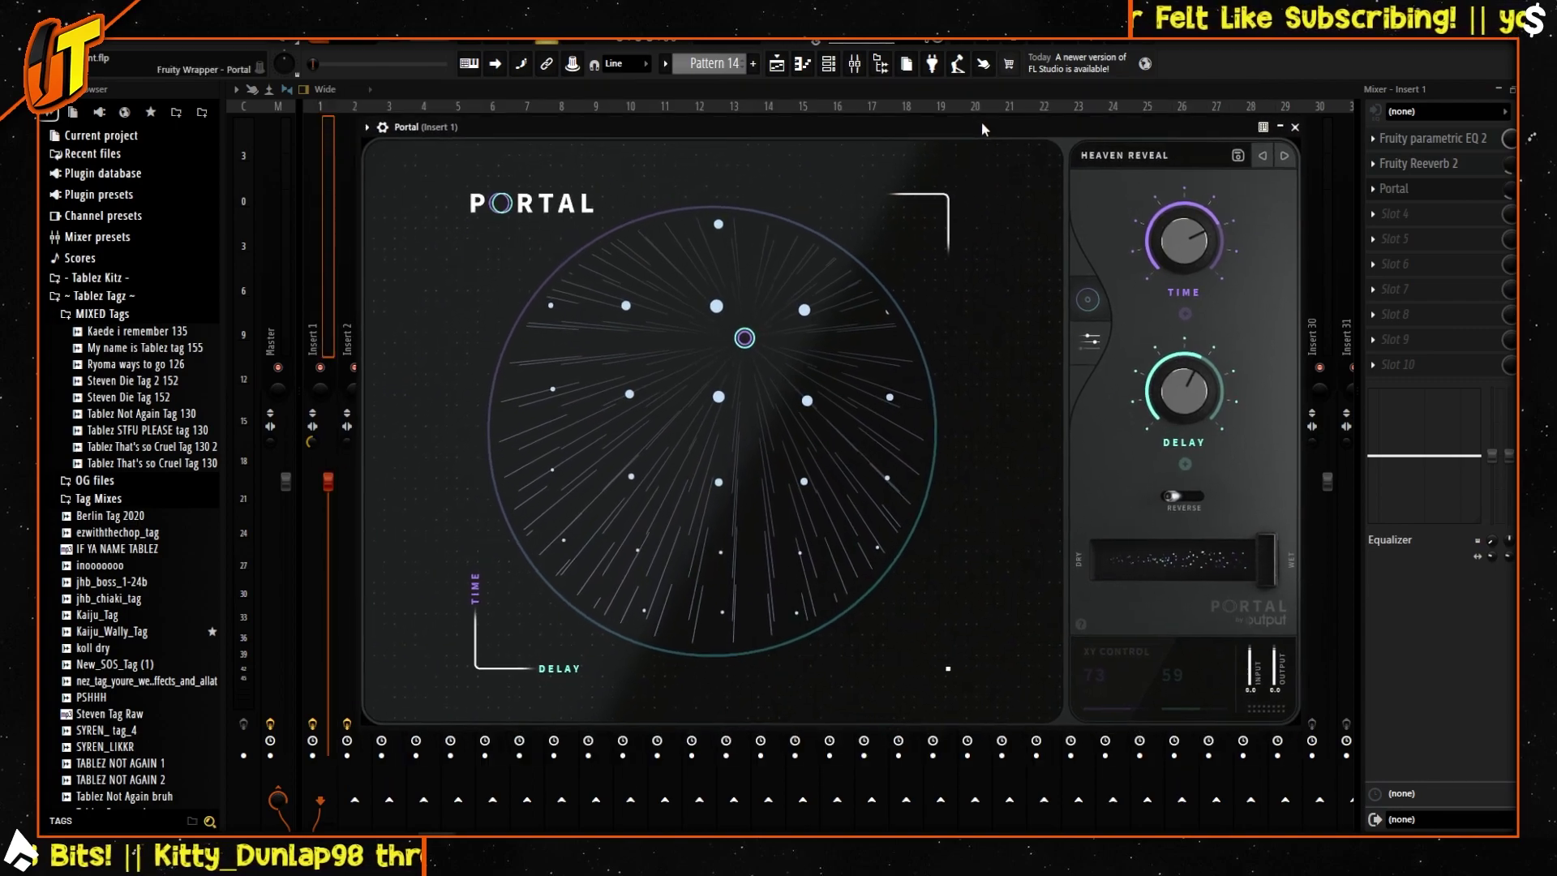
# Step: Look through Portal's preset categories, including the Delay list with HEAVEN REVEAL, and close the plugin
pyautogui.click(1109, 153)
pyautogui.click(606, 391)
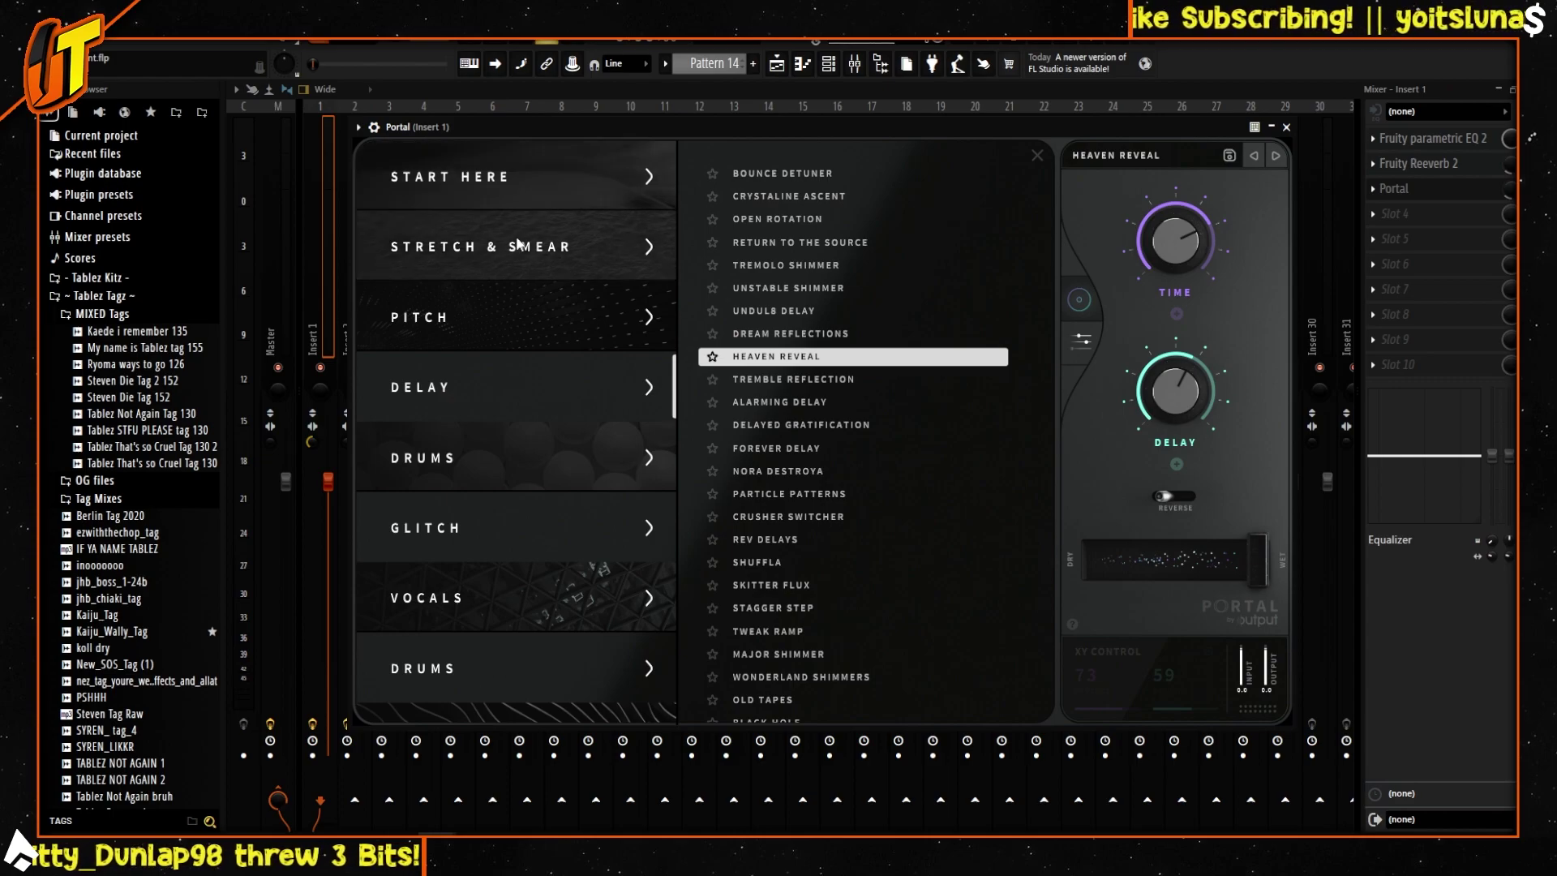
pyautogui.scroll(-2, 518, 454)
pyautogui.scroll(-4, 530, 443)
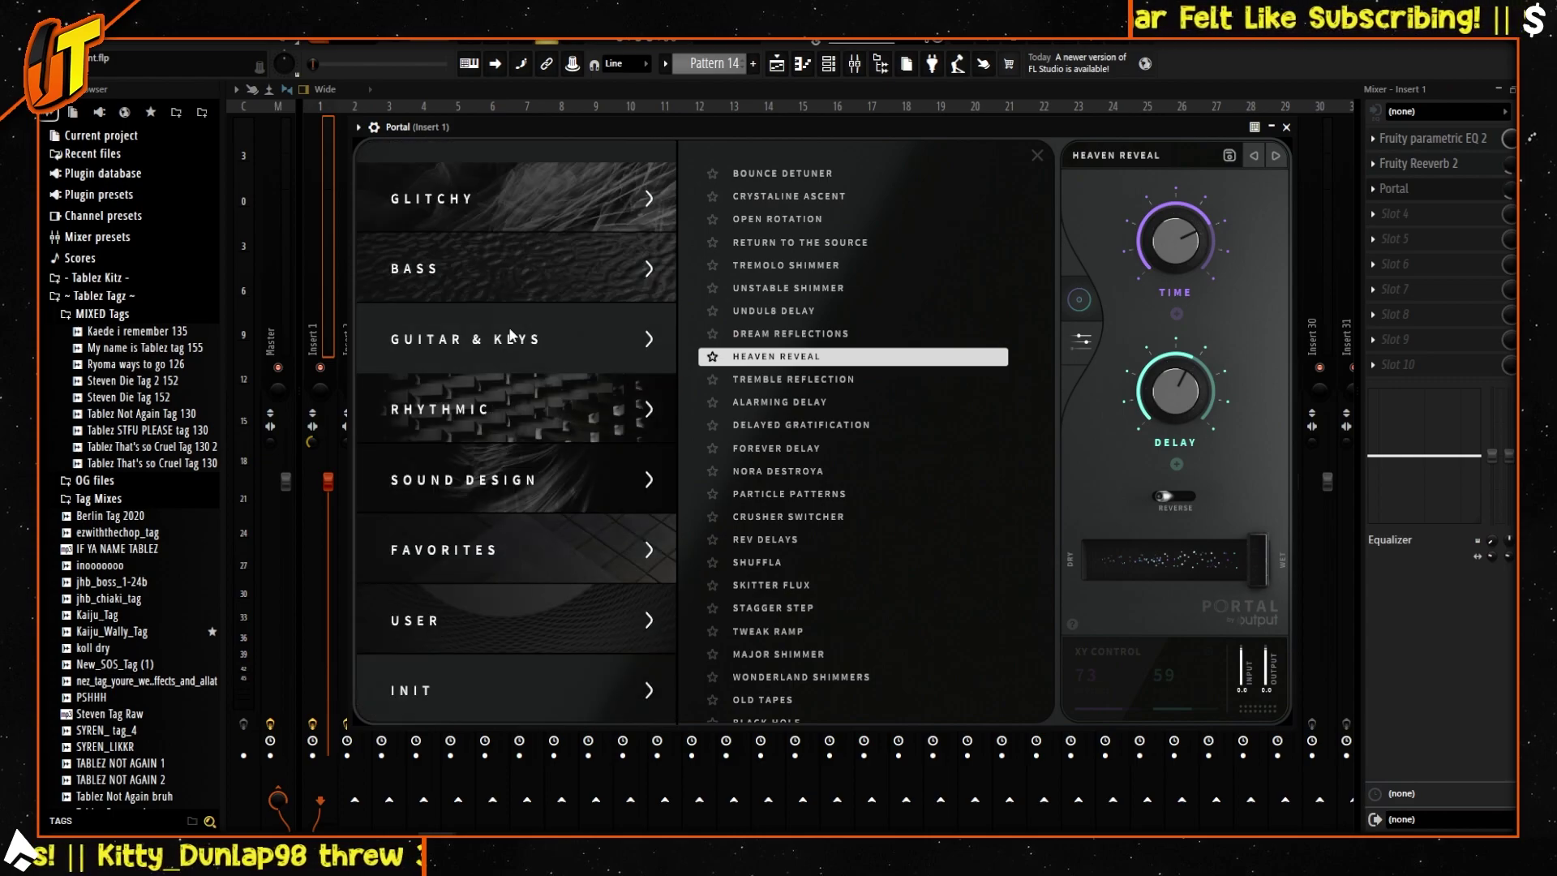
pyautogui.scroll(5, 469, 245)
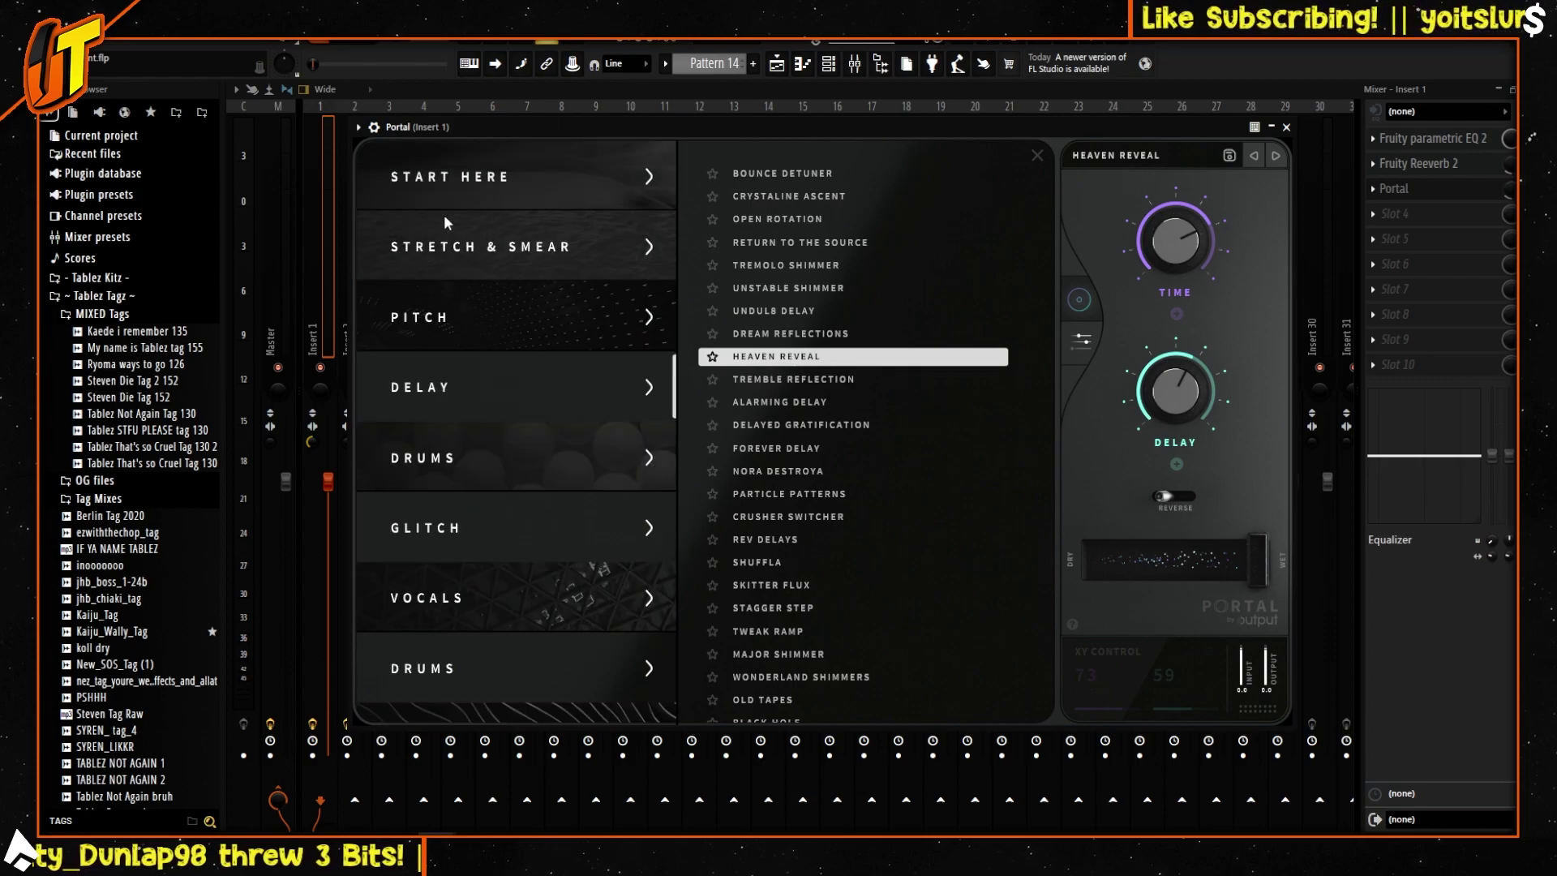
pyautogui.moveTo(460, 125); pyautogui.dragTo(330, 134)
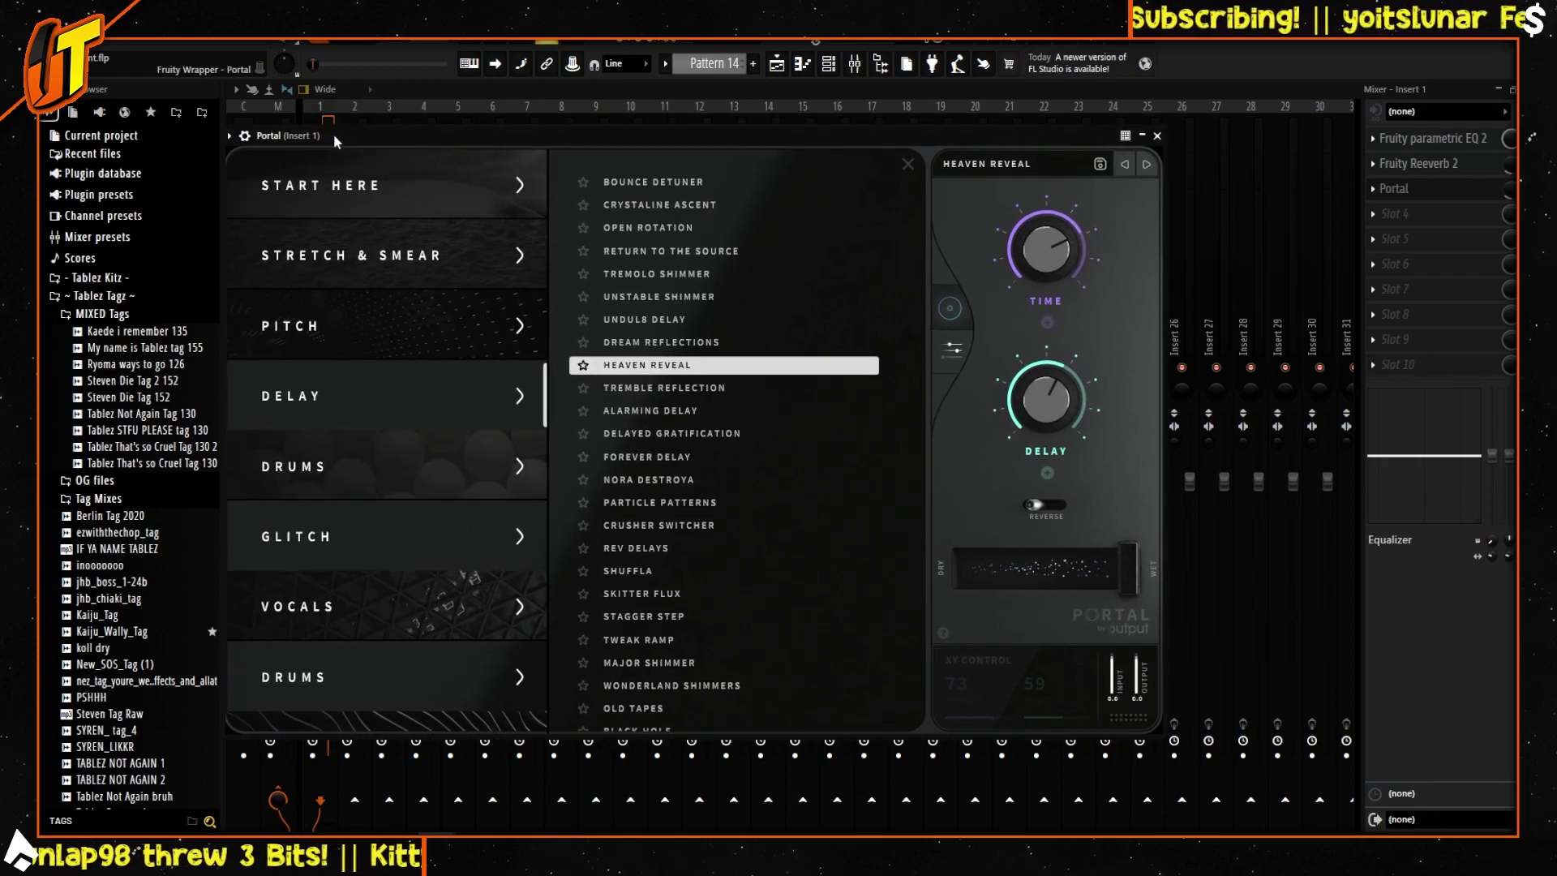
pyautogui.click(1148, 136)
# Step: Return to the playlist, mute Track 1, and play the snare notes of Pattern 1 in the piano roll
pyautogui.press('F5')
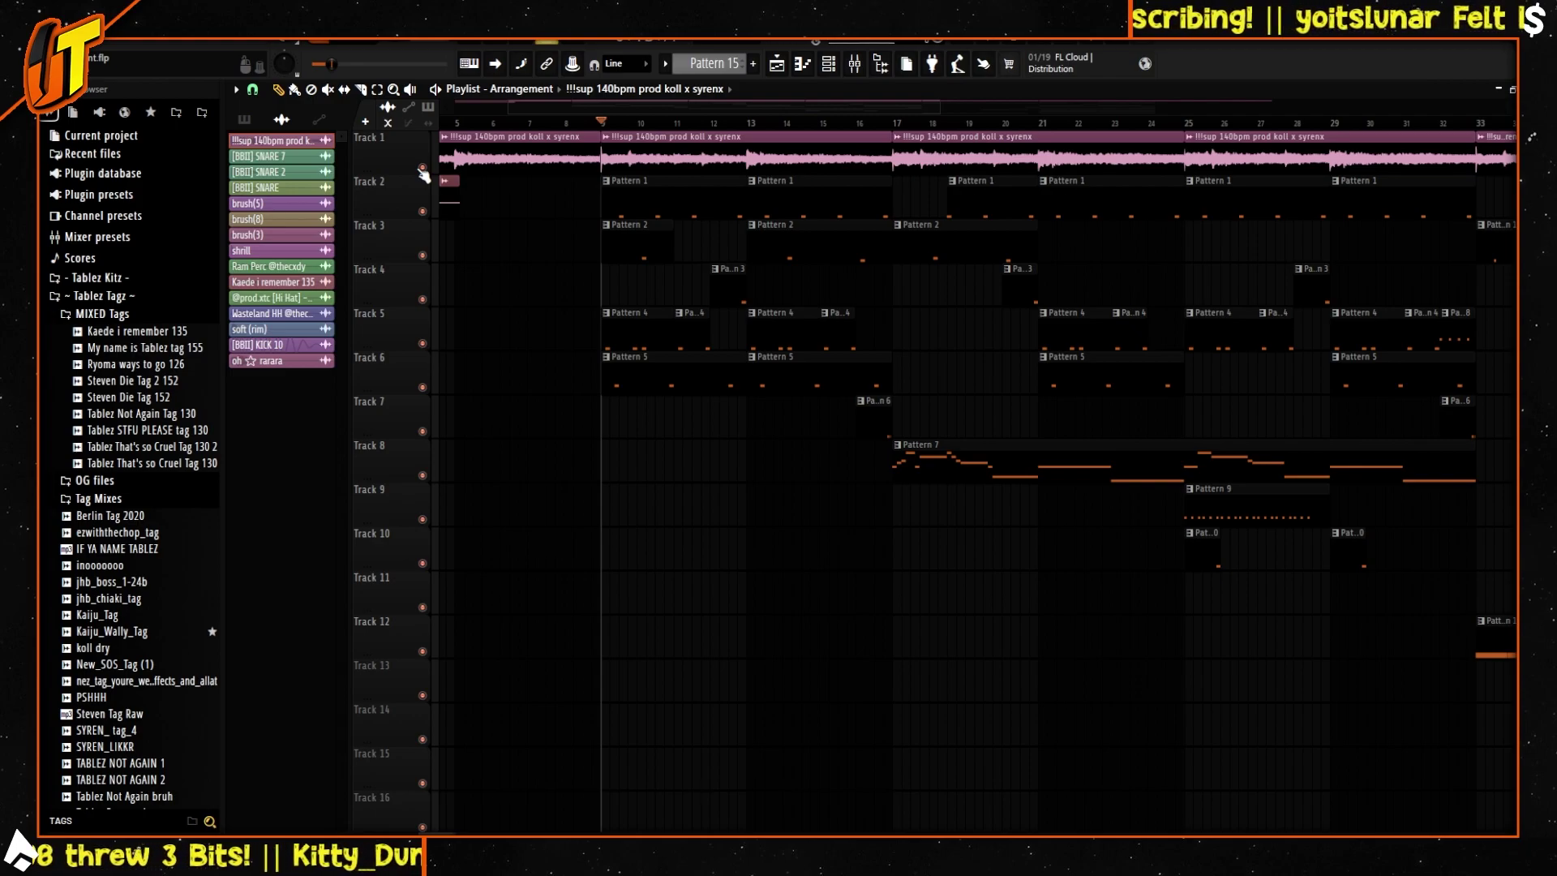
pyautogui.click(421, 168)
pyautogui.doubleClick(449, 179)
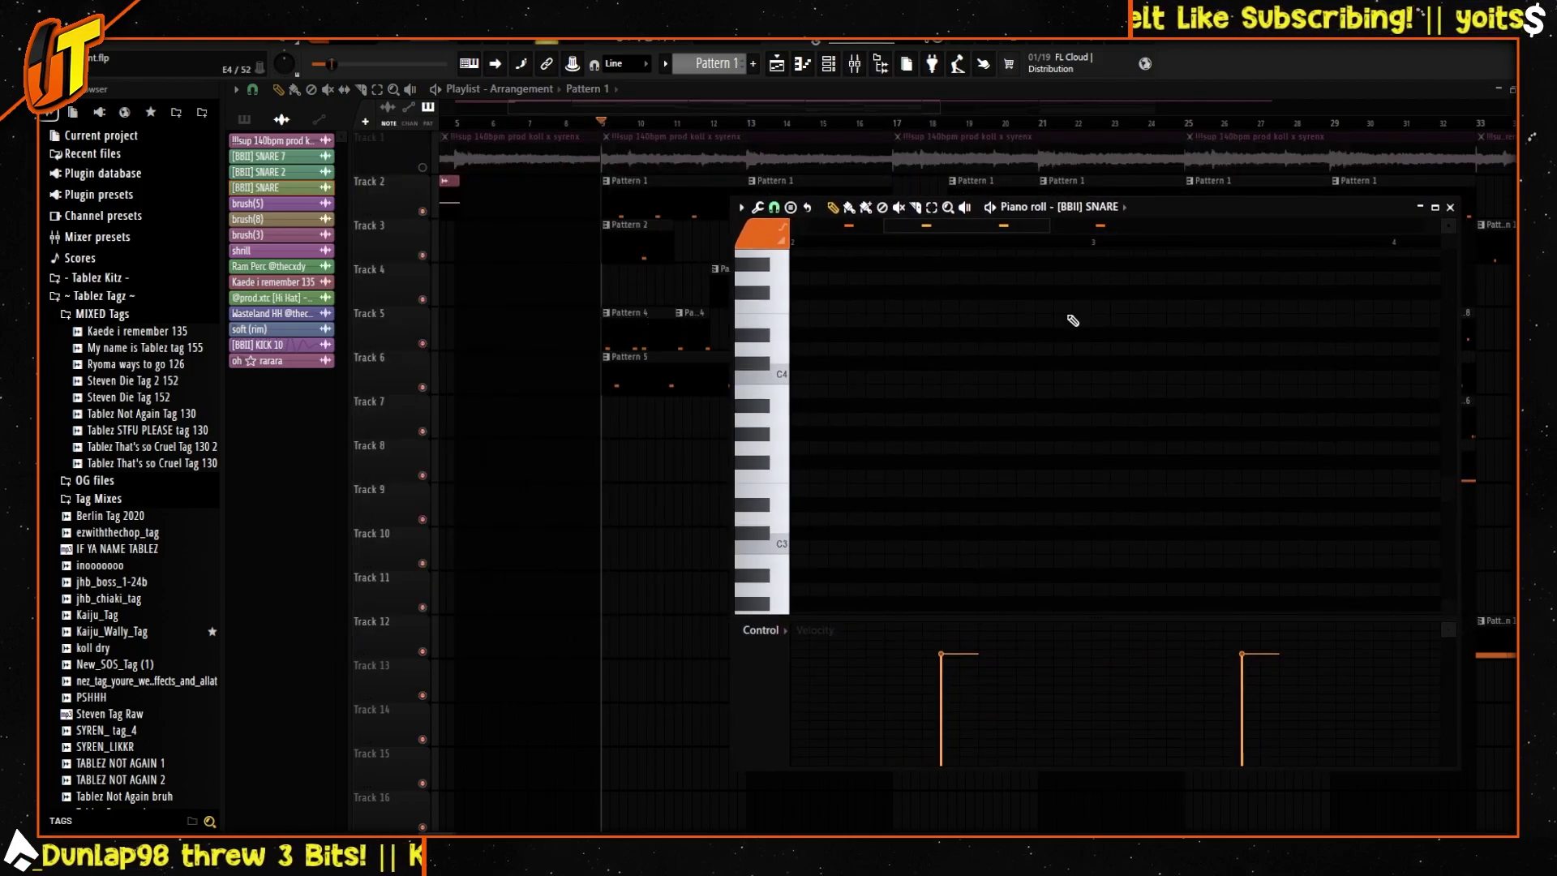
pyautogui.press('space')
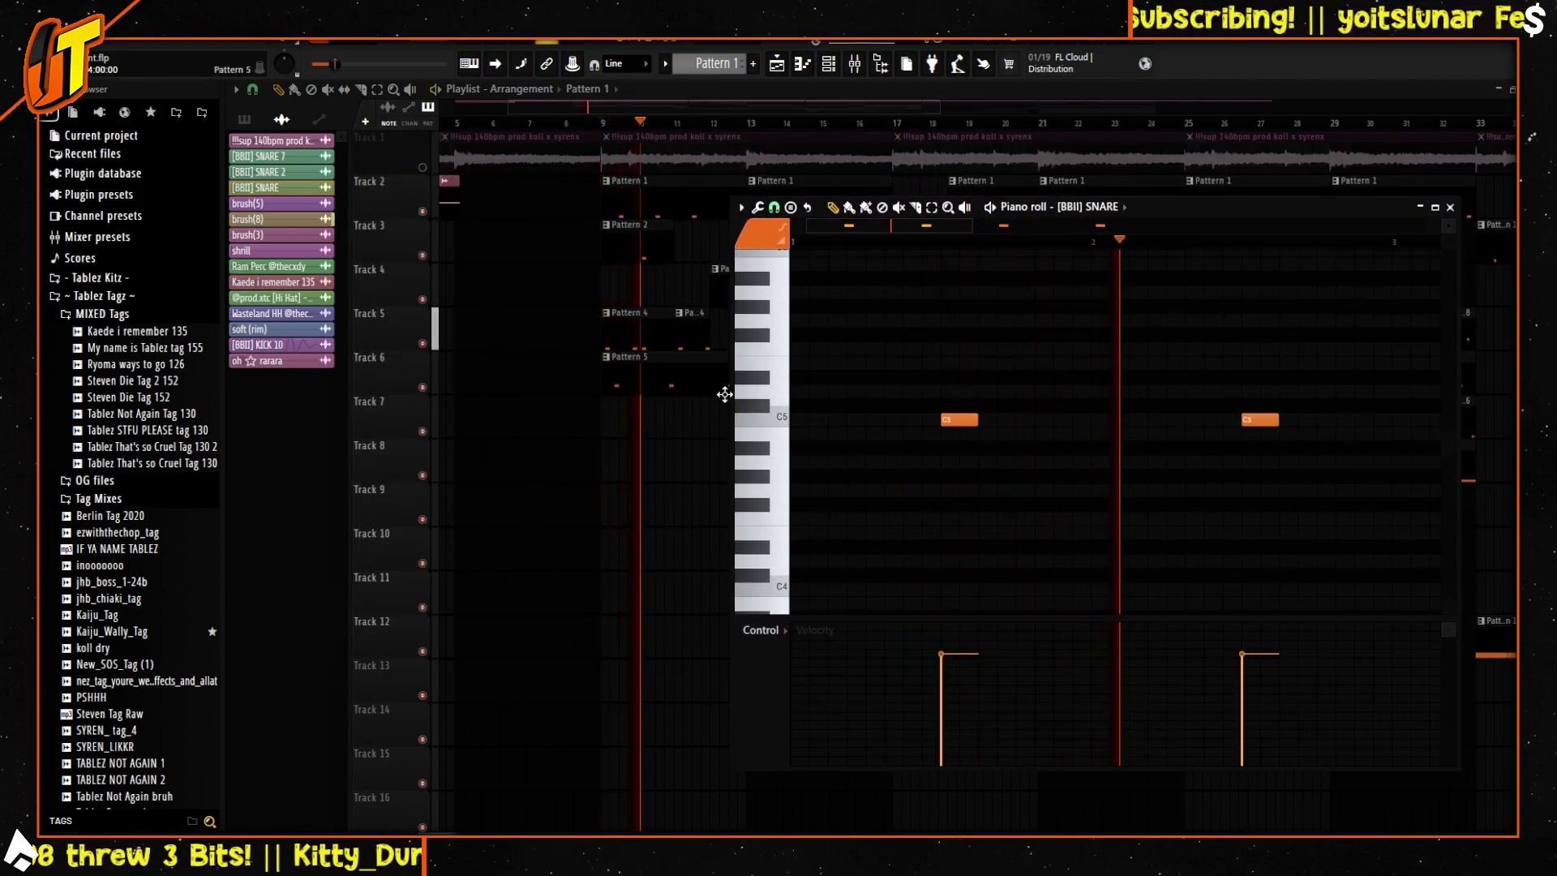
# Step: Examine the brush(8) notes of Pattern 4 and brush(3) notes of Pattern 5, close the piano roll, and keep listening to the drums
pyautogui.doubleClick(693, 347)
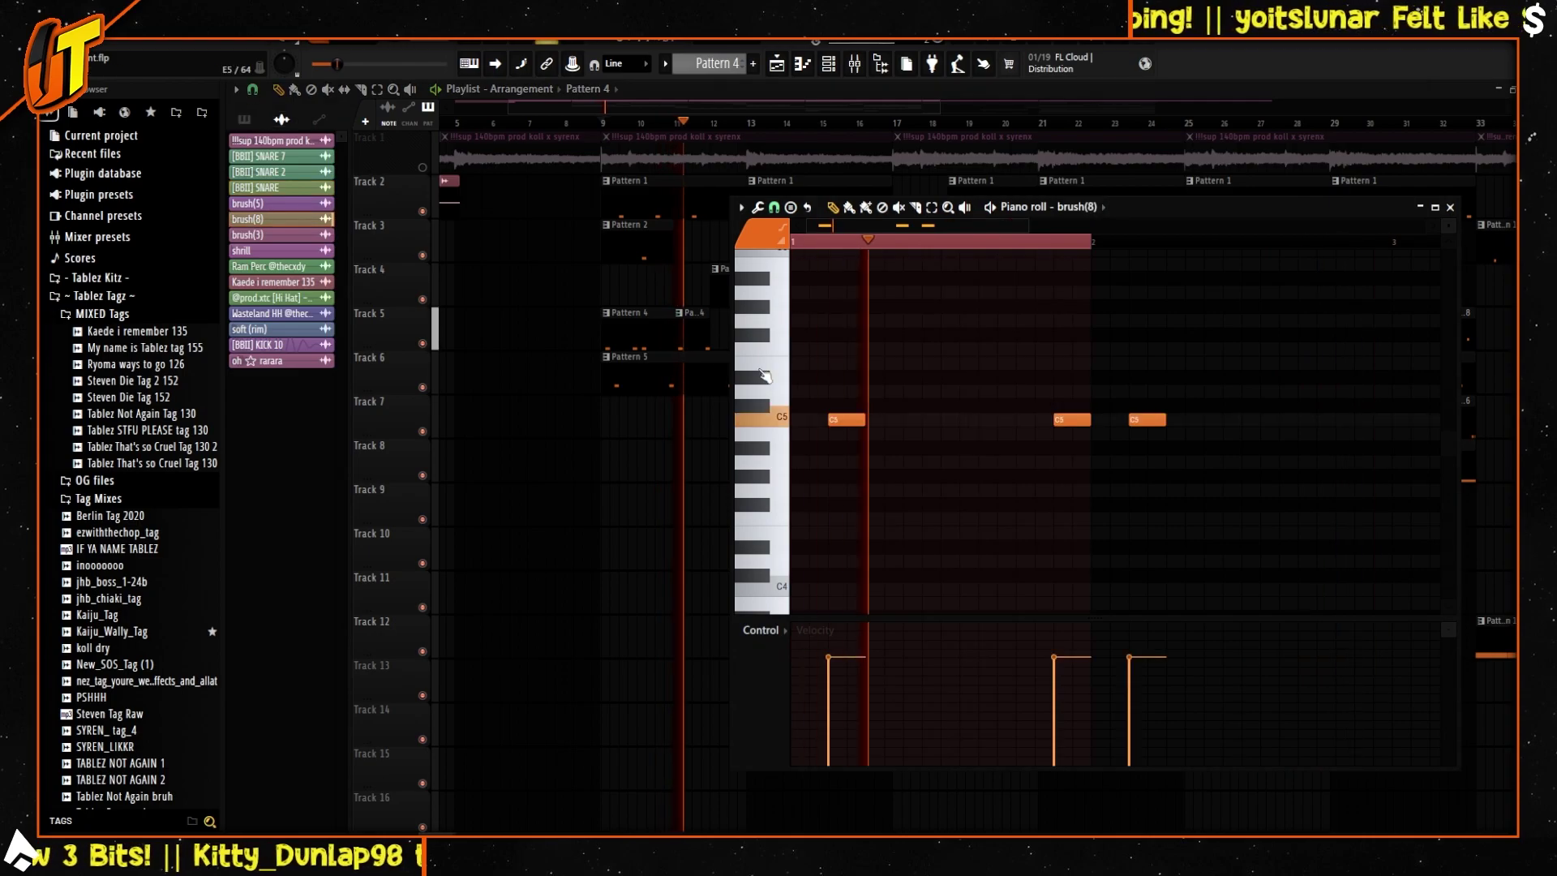
pyautogui.doubleClick(698, 375)
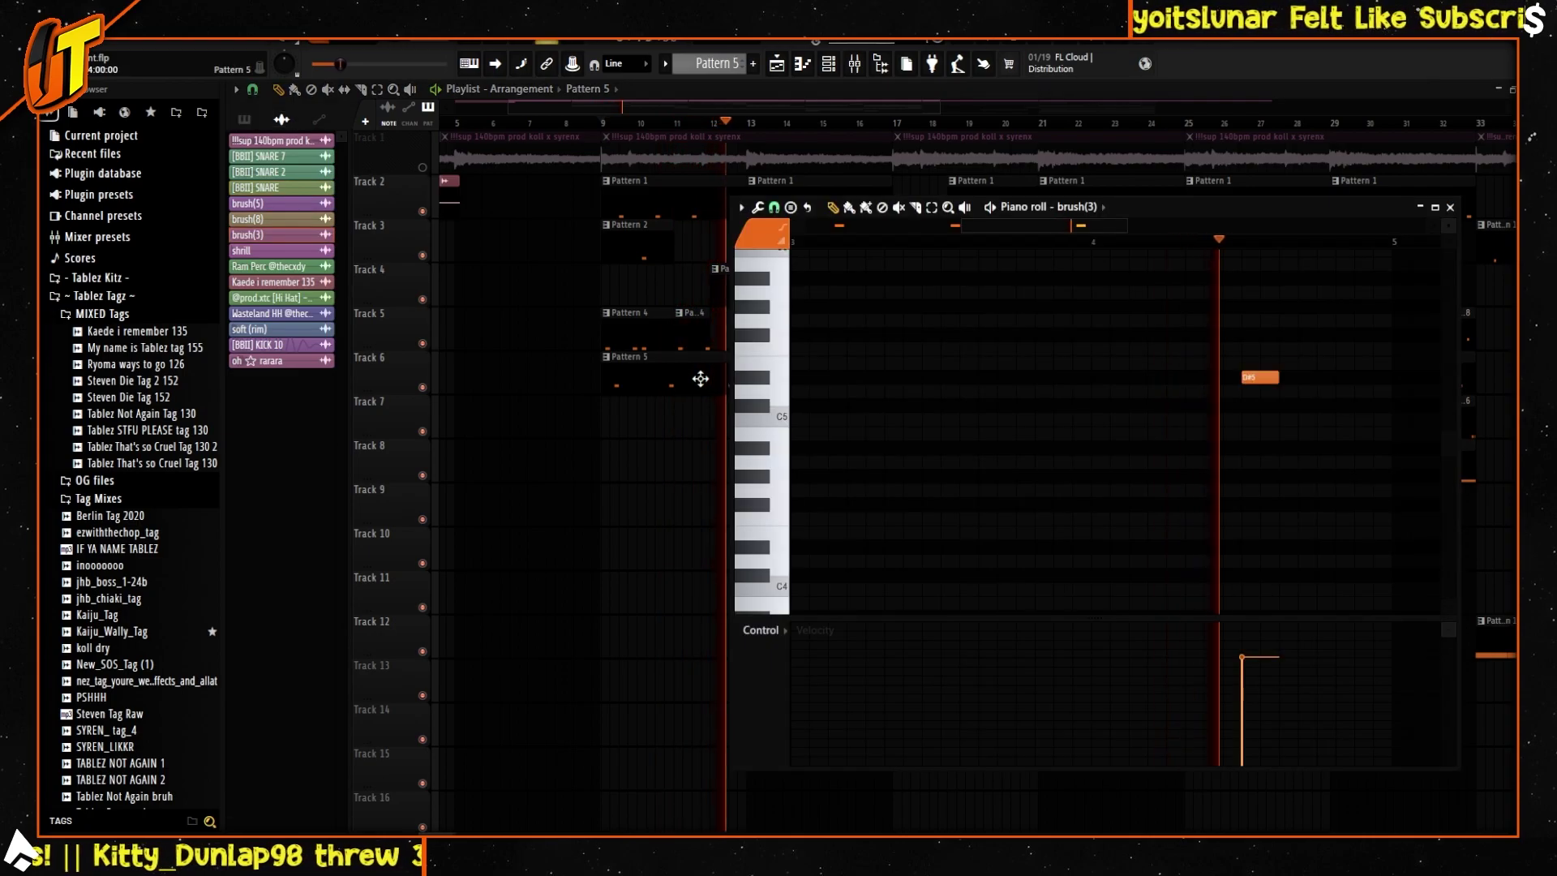
pyautogui.click(700, 379)
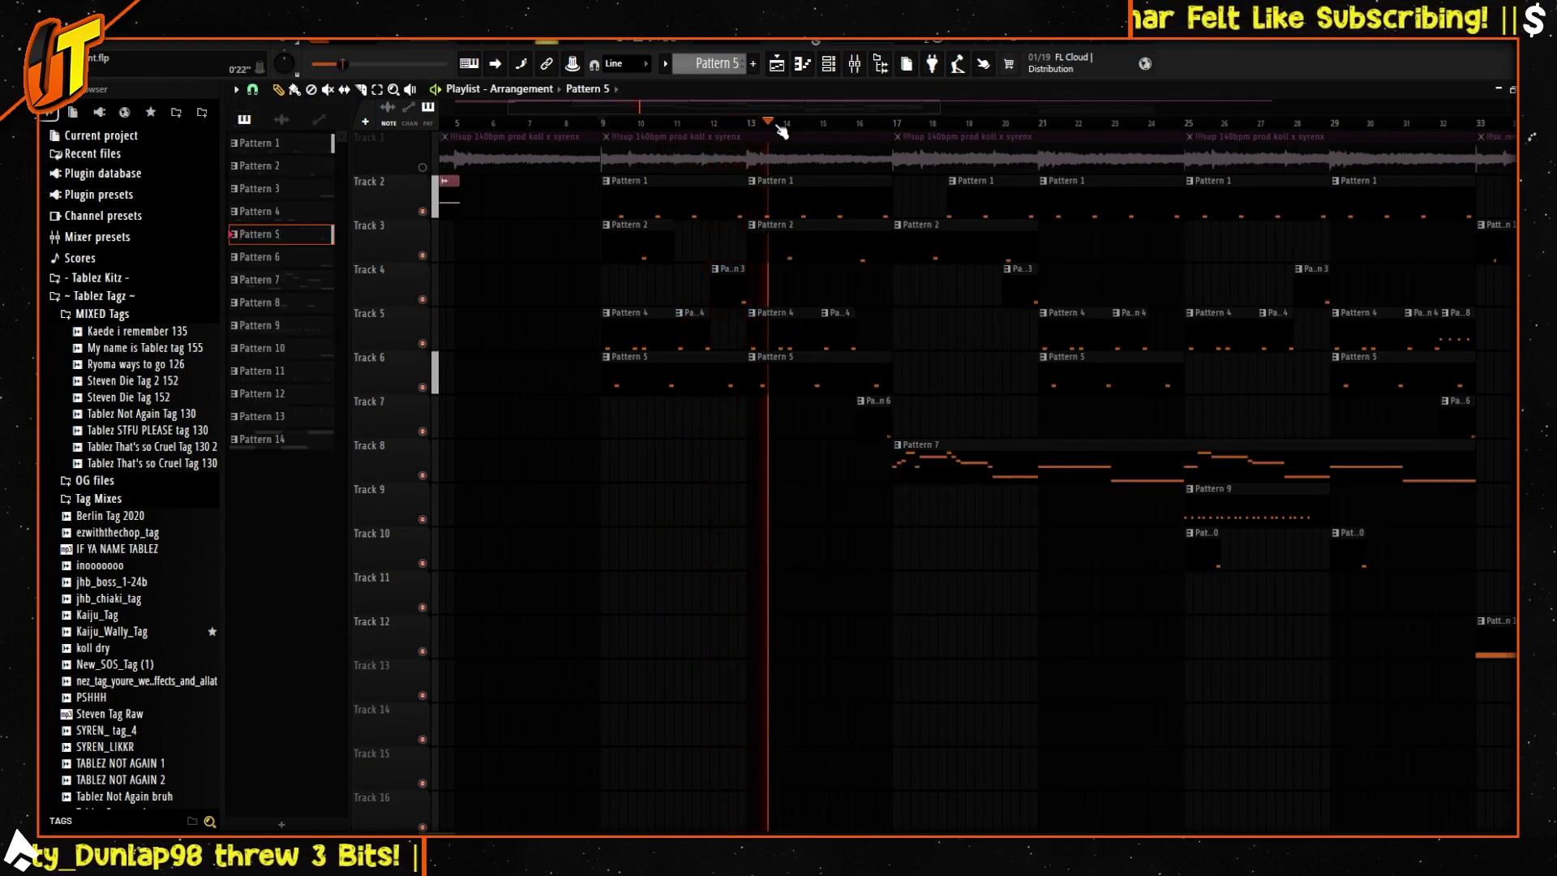
pyautogui.moveTo(792, 108); pyautogui.dragTo(832, 111)
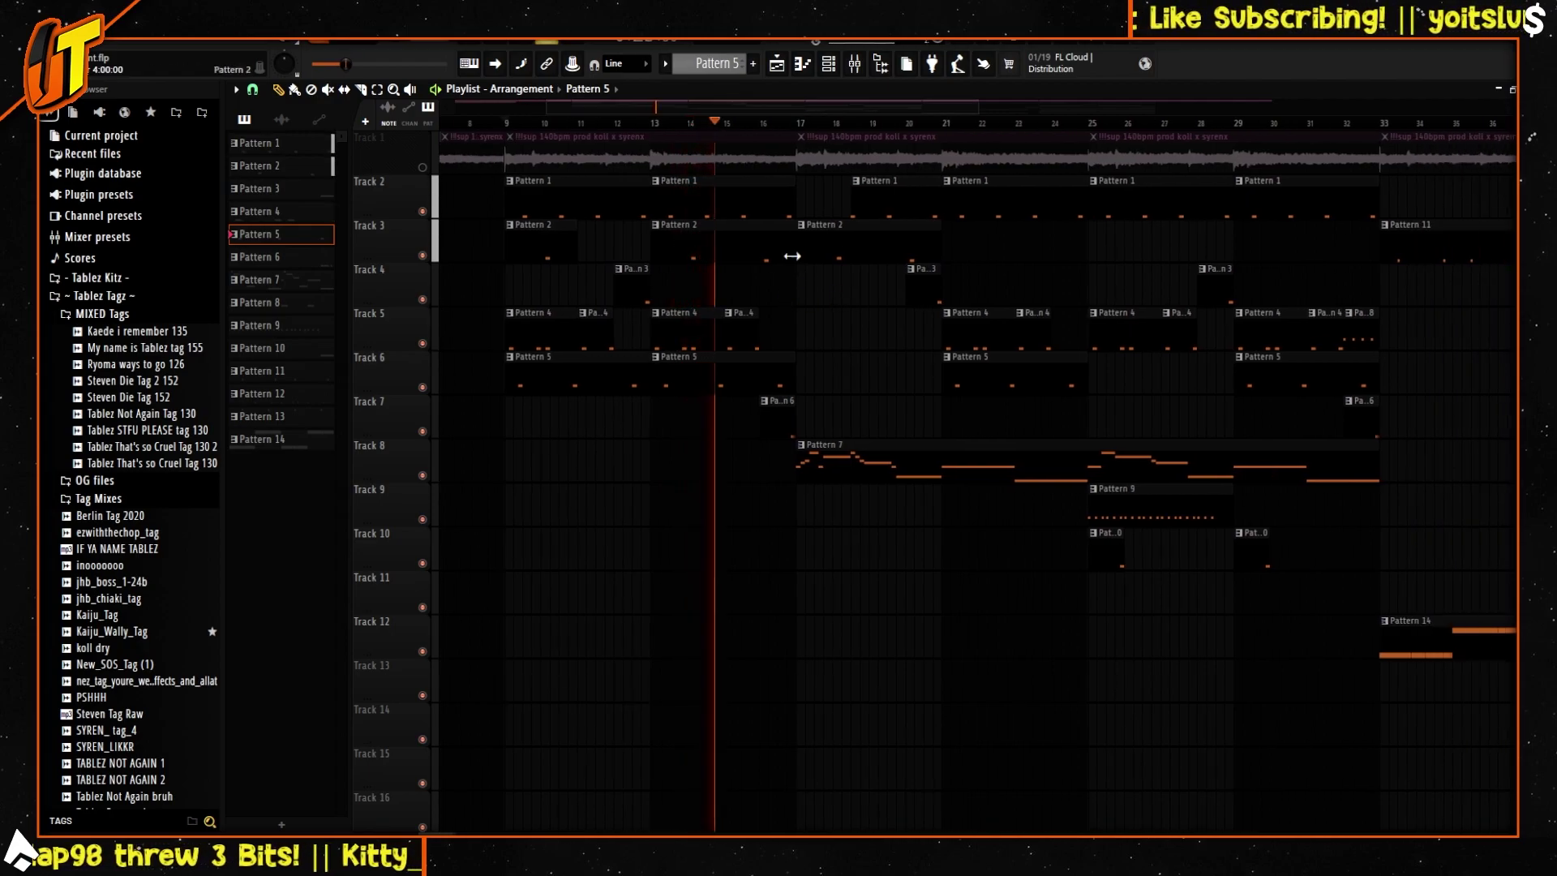
pyautogui.moveTo(717, 114); pyautogui.dragTo(733, 165)
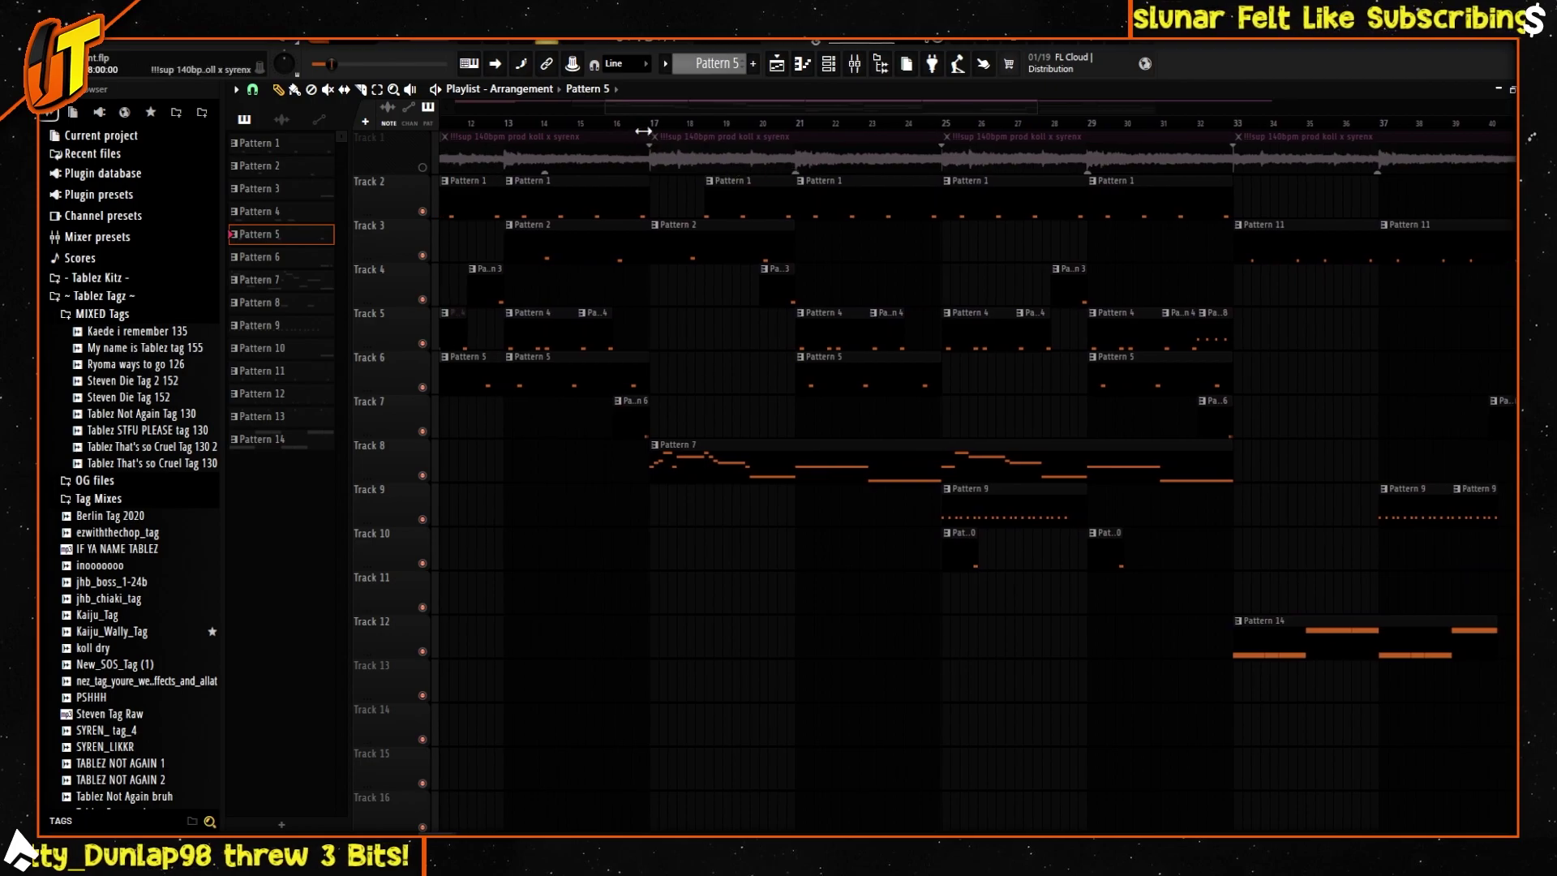
# Step: Open Pattern 7 in the piano roll, check which tone its ZENOLOGY channel uses in the tone browser, and close the plugin
pyautogui.doubleClick(715, 463)
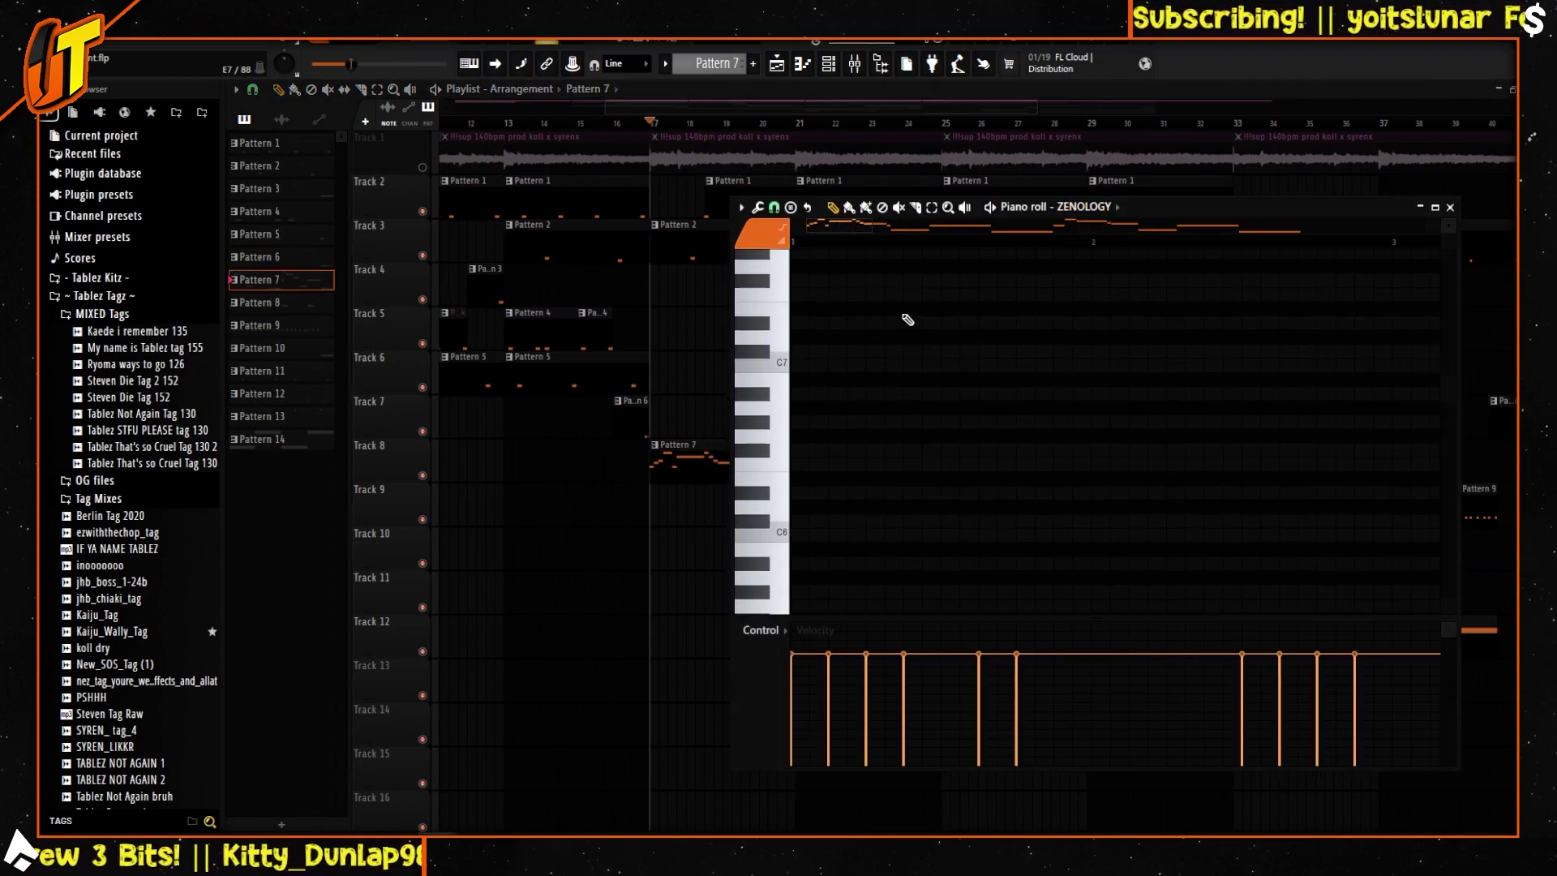
pyautogui.click(844, 64)
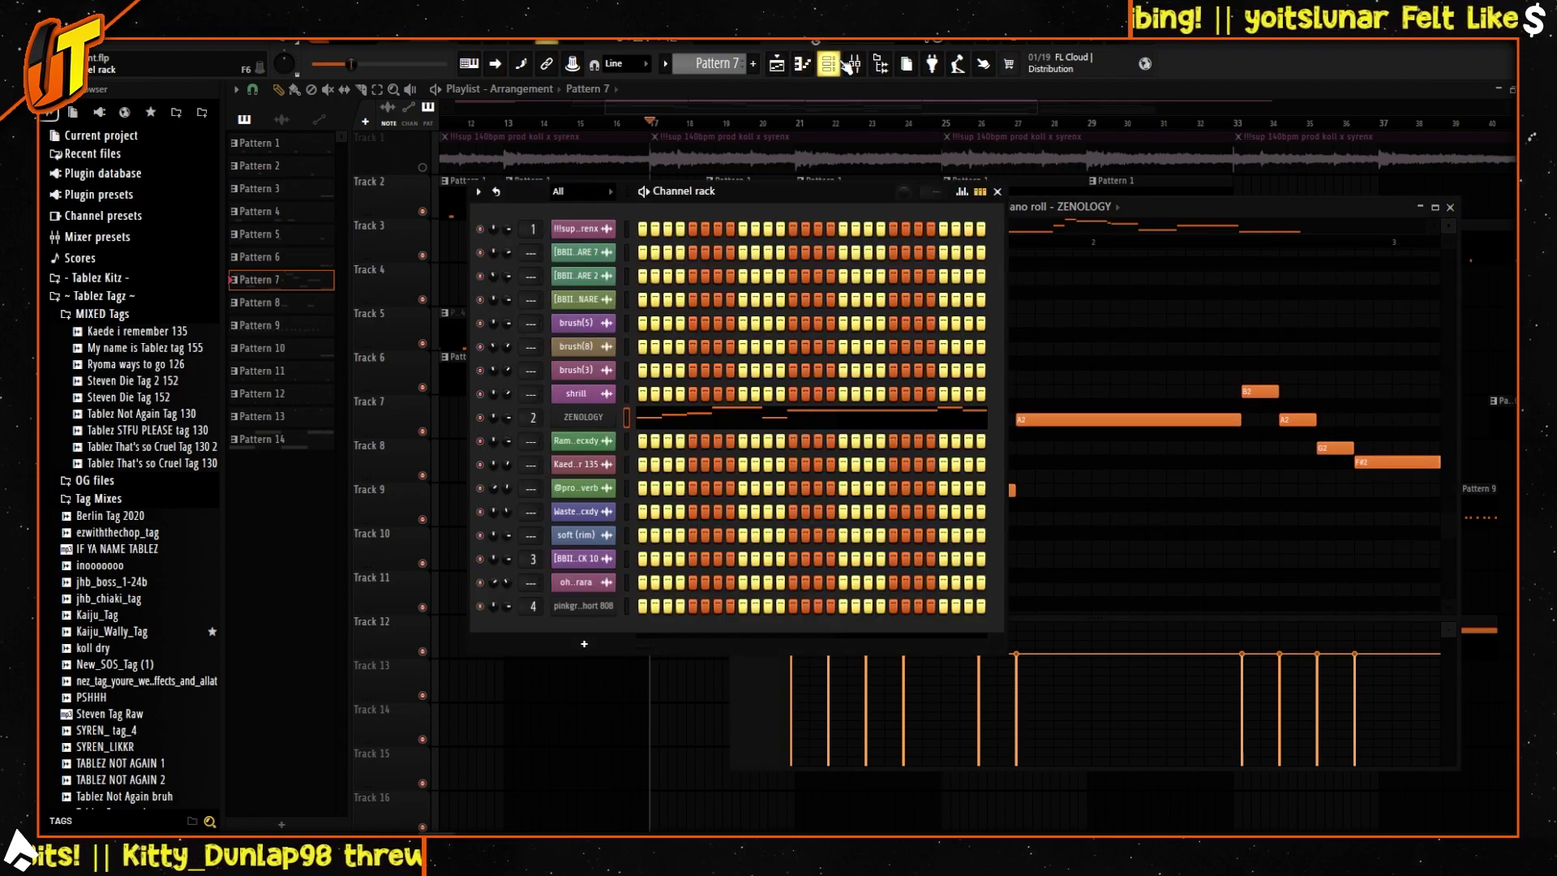
pyautogui.click(583, 419)
pyautogui.moveTo(626, 249); pyautogui.dragTo(982, 125)
pyautogui.click(1005, 203)
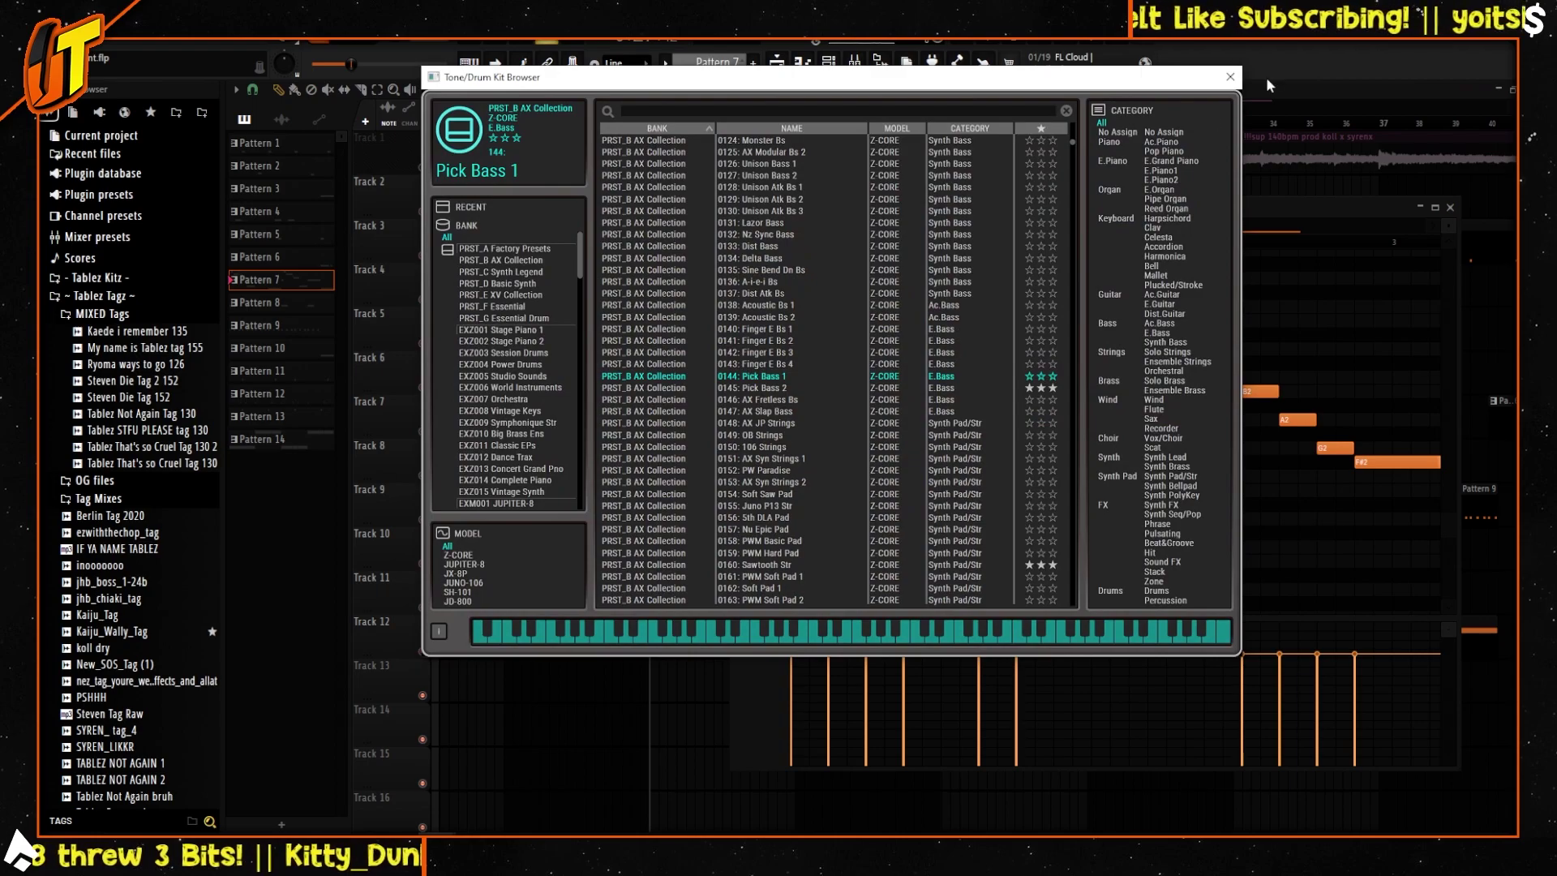
pyautogui.click(1230, 76)
pyautogui.click(1098, 333)
pyautogui.rightClick(1123, 335)
# Step: Play the ZENOLOGY bass notes of Pattern 7 in the piano roll, examine them along their length, and close the piano roll
pyautogui.scroll(6, 1014, 375)
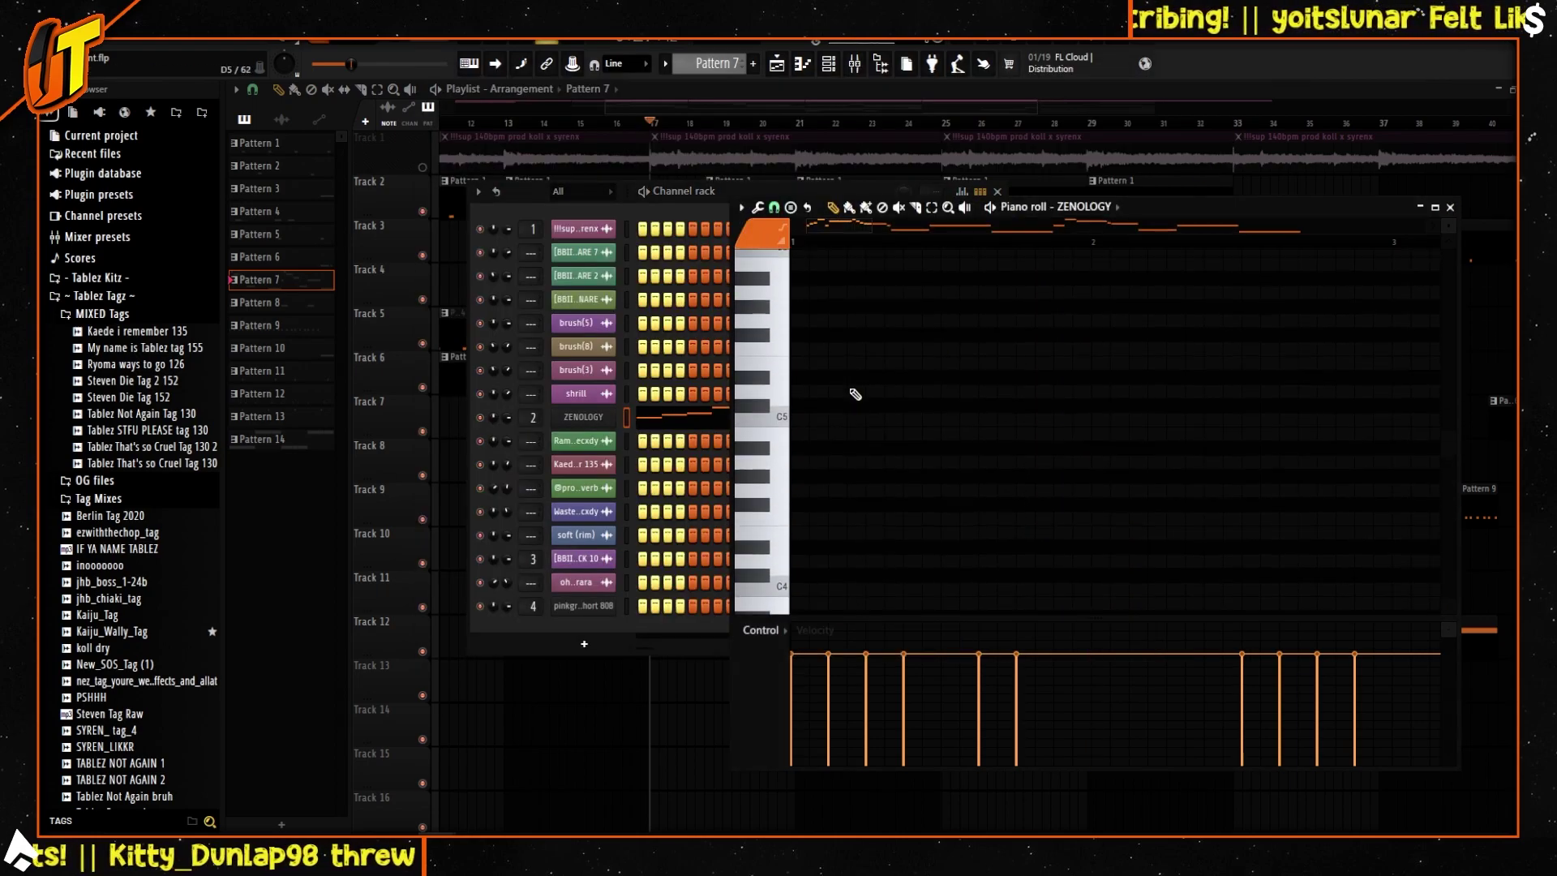
pyautogui.scroll(-5, 819, 420)
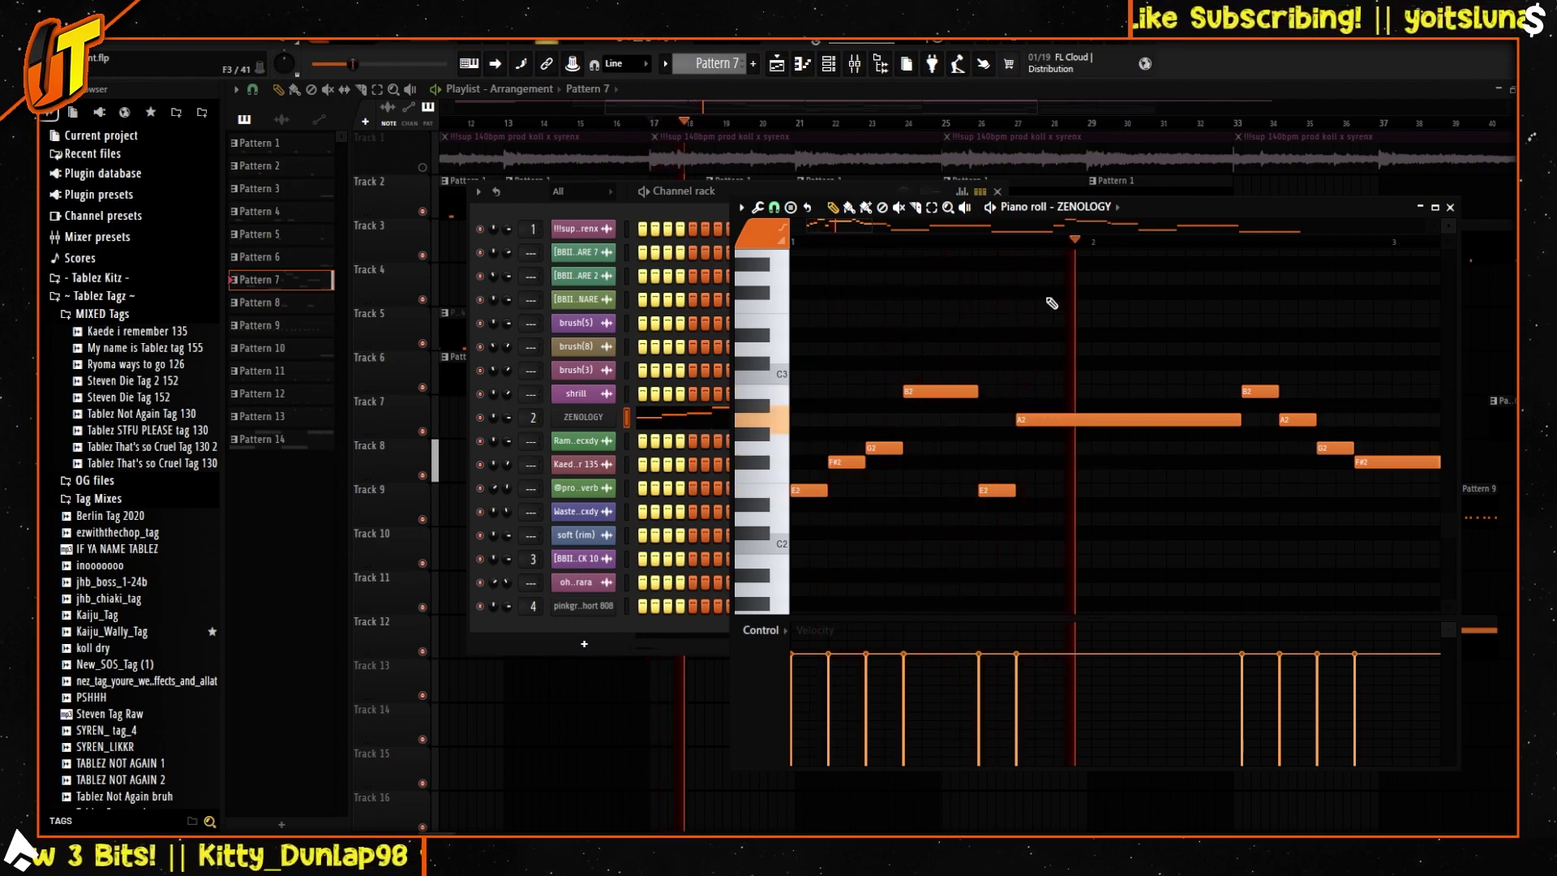
pyautogui.scroll(-4, 1078, 275)
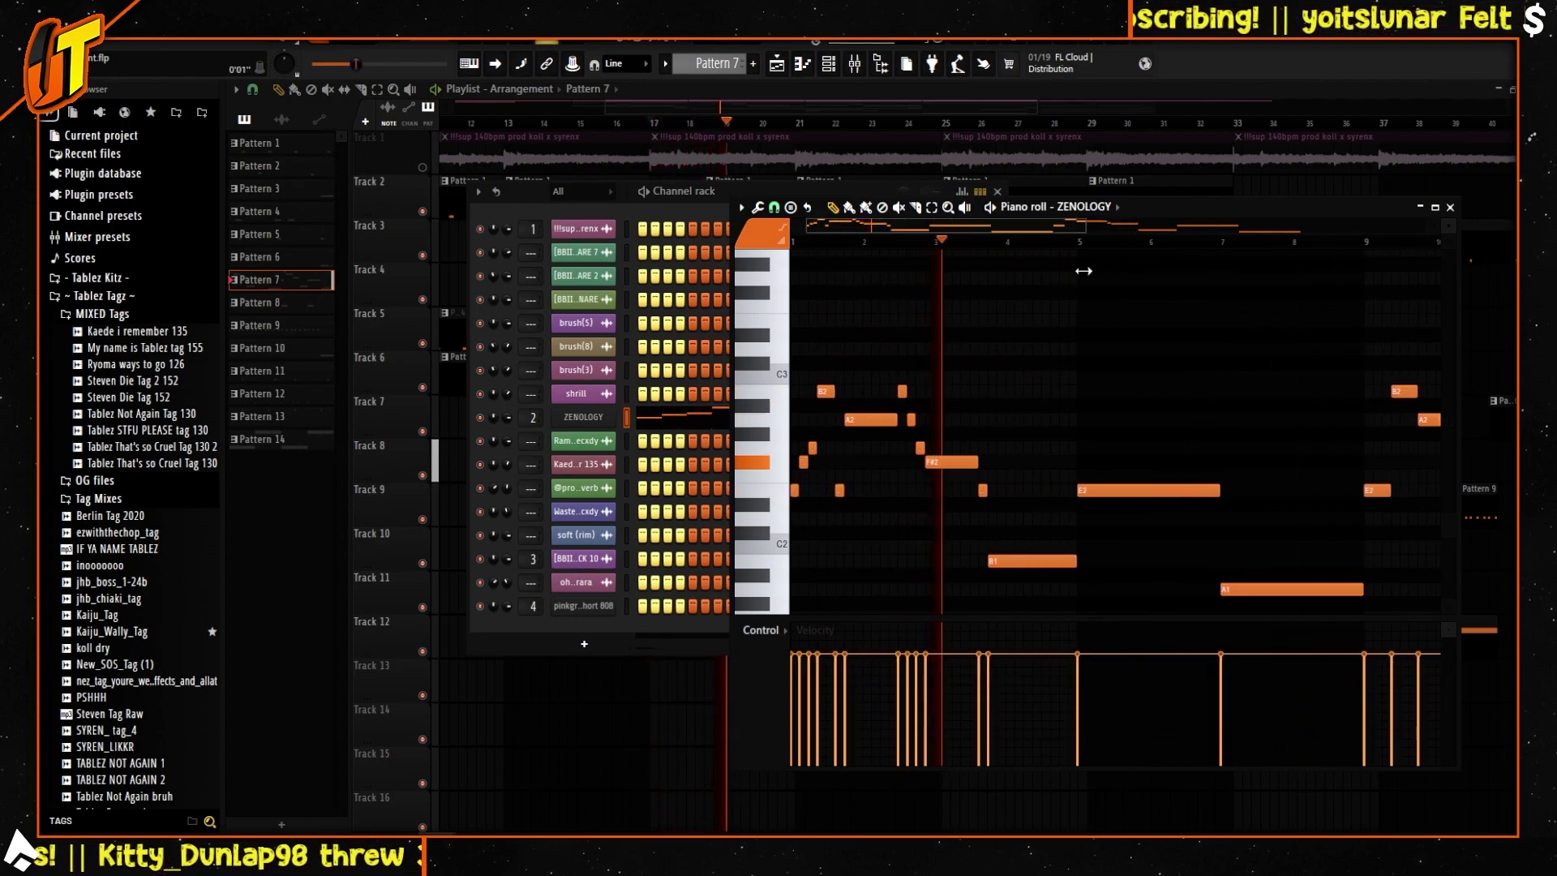
pyautogui.moveTo(1084, 271); pyautogui.dragTo(1049, 288)
pyautogui.scroll(-2, 1041, 301)
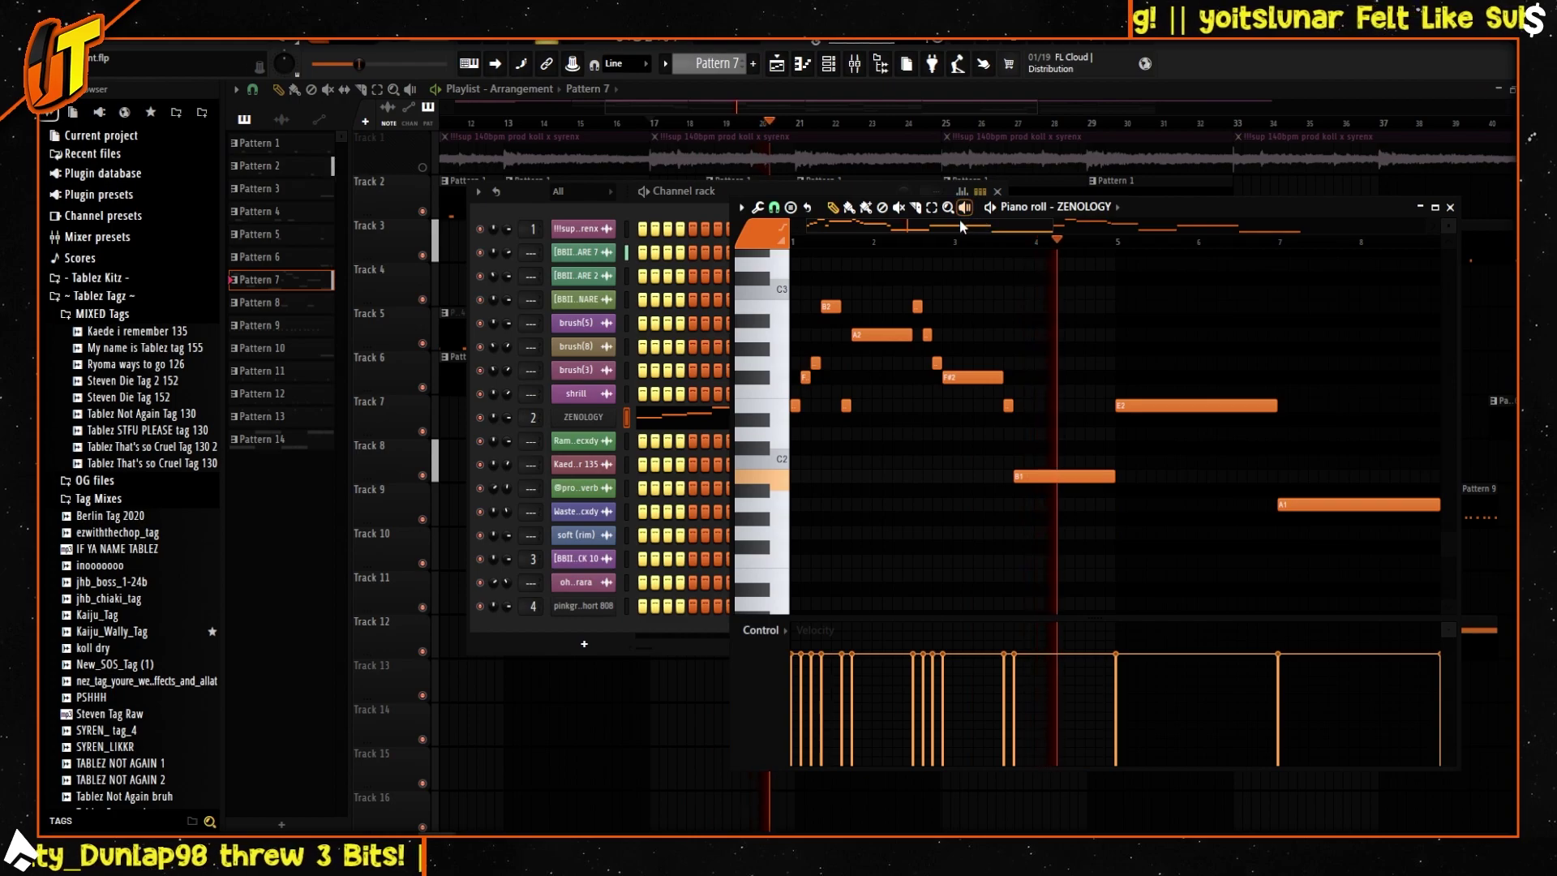
pyautogui.moveTo(964, 226)
pyautogui.mouseDown()
pyautogui.moveTo(1043, 225)
pyautogui.moveTo(987, 222)
pyautogui.mouseUp()
pyautogui.moveTo(1165, 214); pyautogui.dragTo(1067, 210)
pyautogui.moveTo(926, 227); pyautogui.dragTo(902, 271)
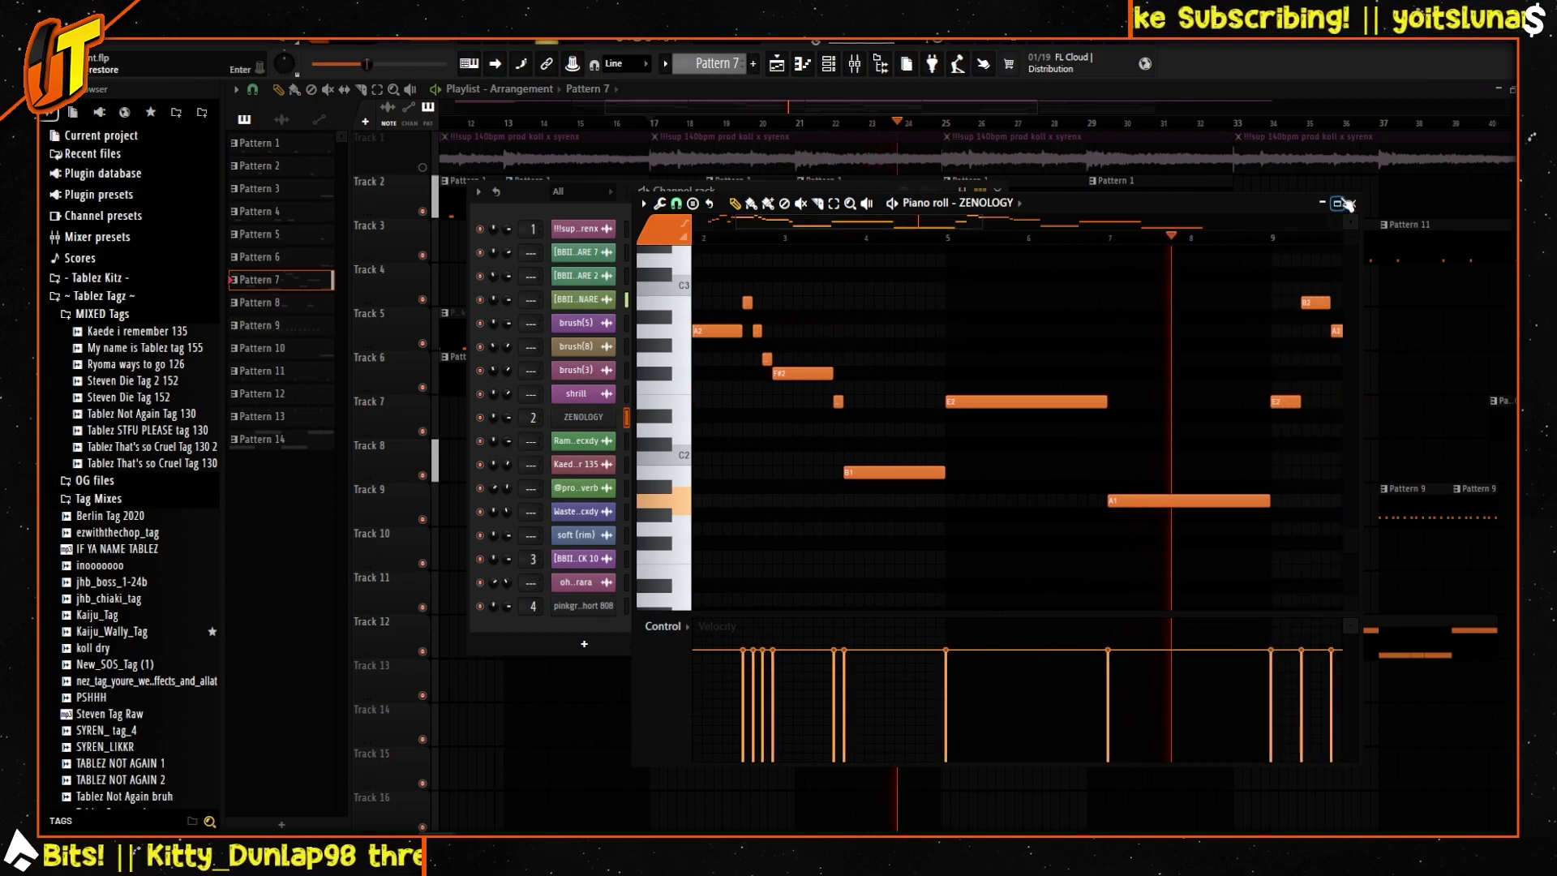
pyautogui.press('space')
pyautogui.click(1352, 204)
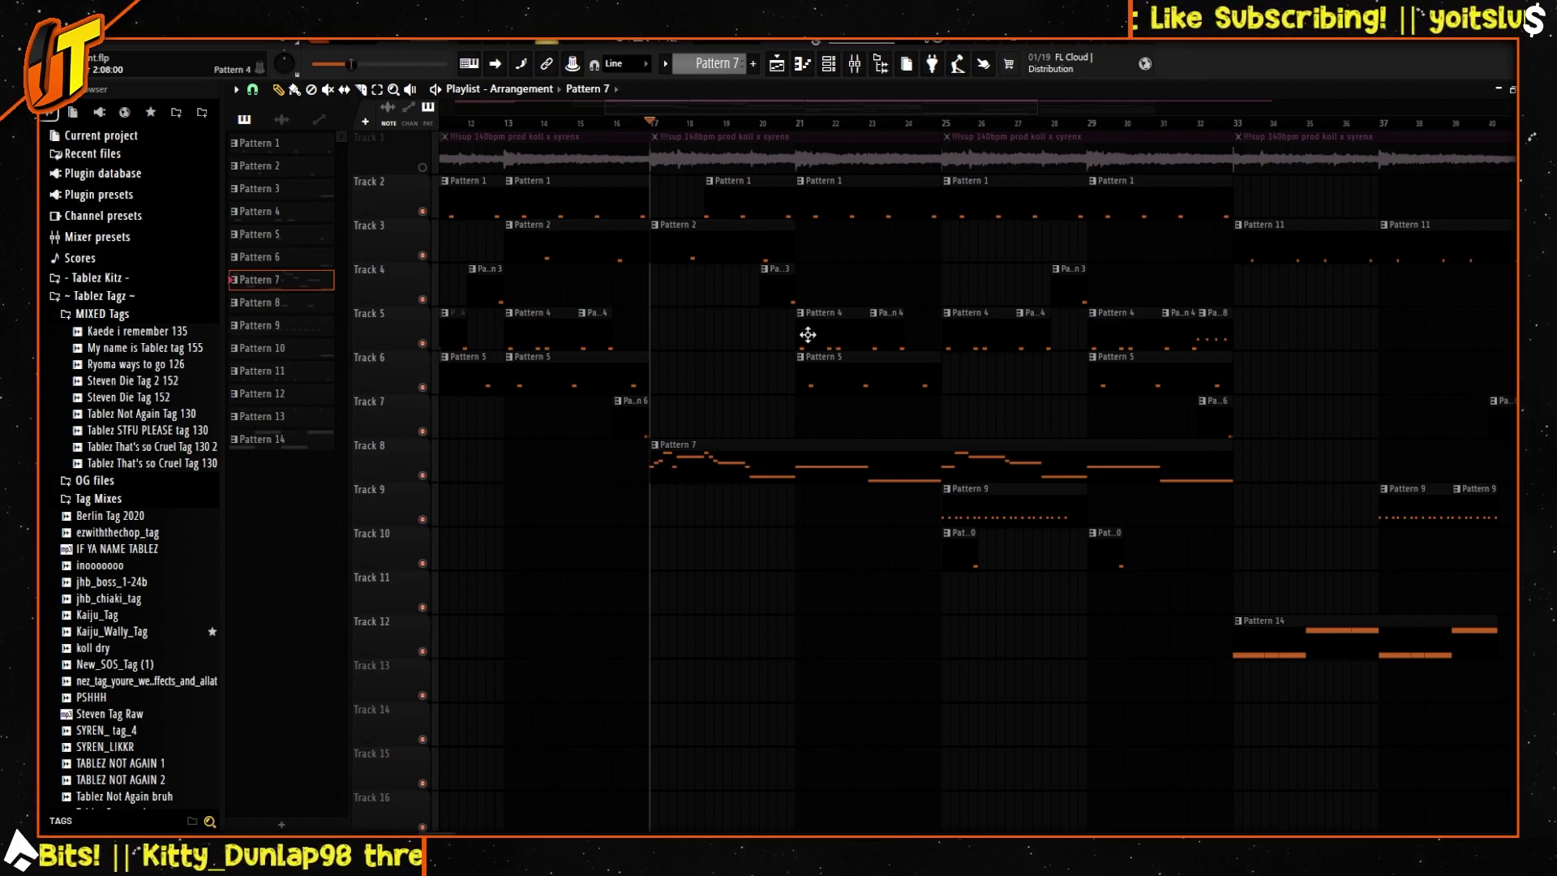
# Step: Examine the Wasteland HH notes of Pattern 9 in the piano roll during playback and close the piano roll
pyautogui.moveTo(1038, 108); pyautogui.dragTo(907, 129)
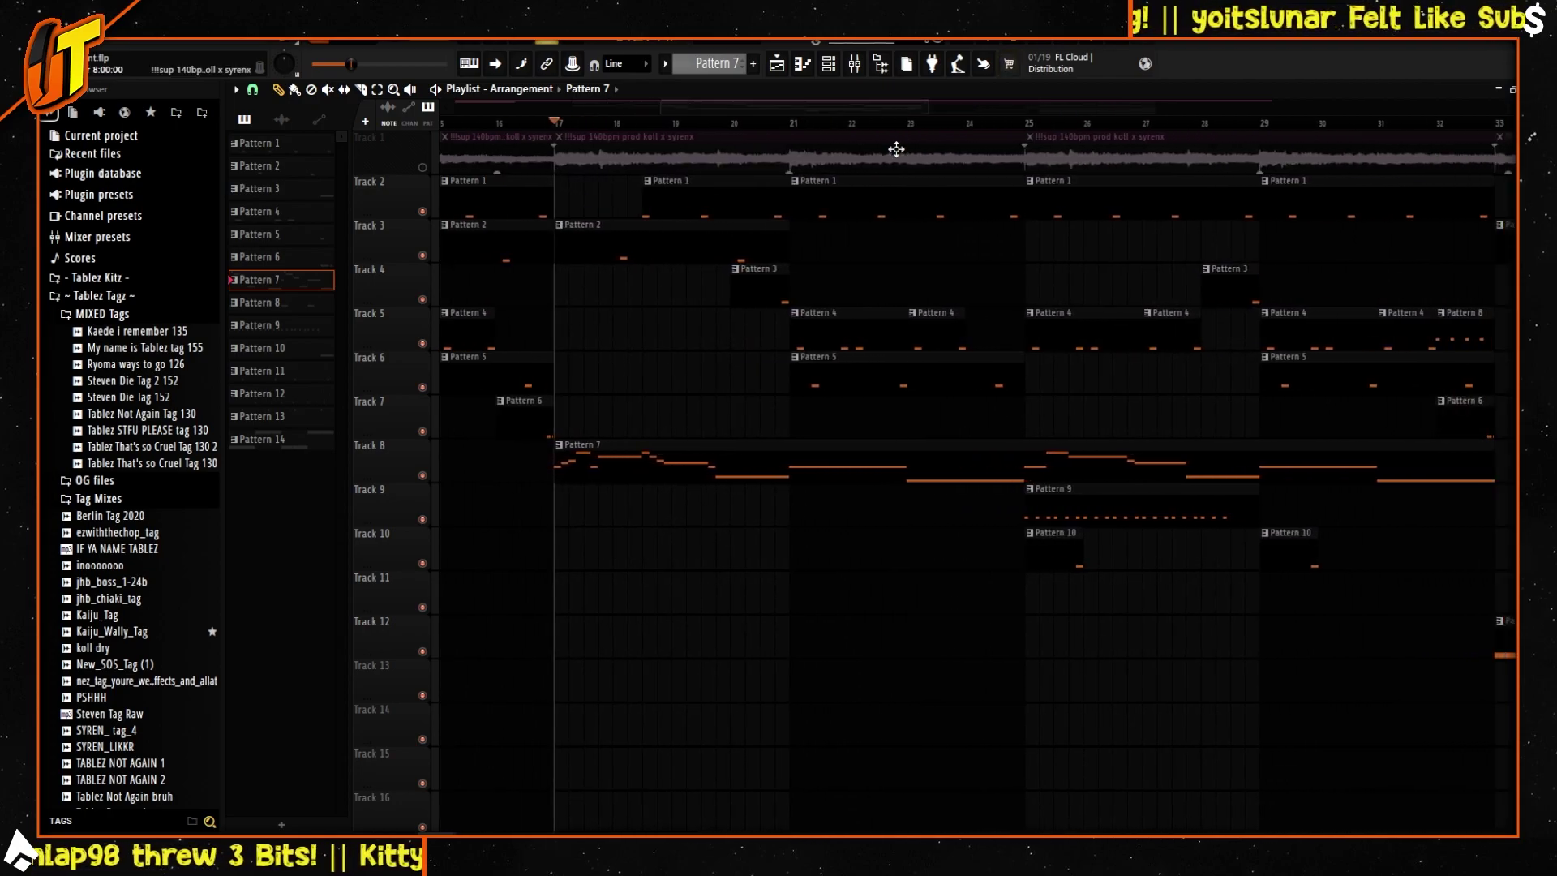
pyautogui.doubleClick(785, 500)
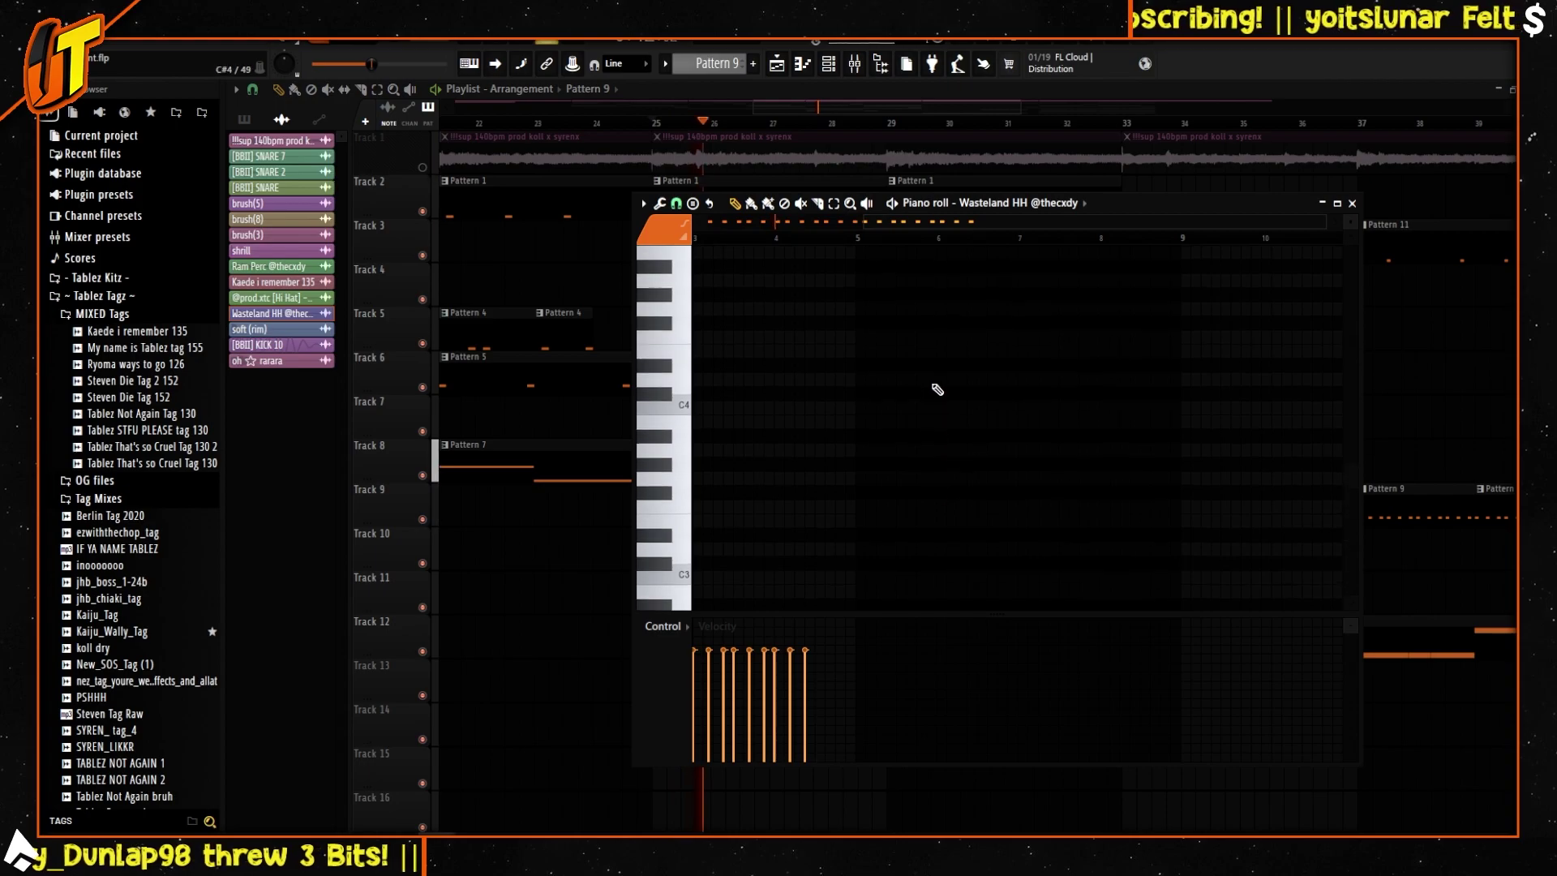
pyautogui.moveTo(940, 222); pyautogui.dragTo(772, 221)
pyautogui.scroll(4, 813, 382)
pyautogui.rightClick(546, 556)
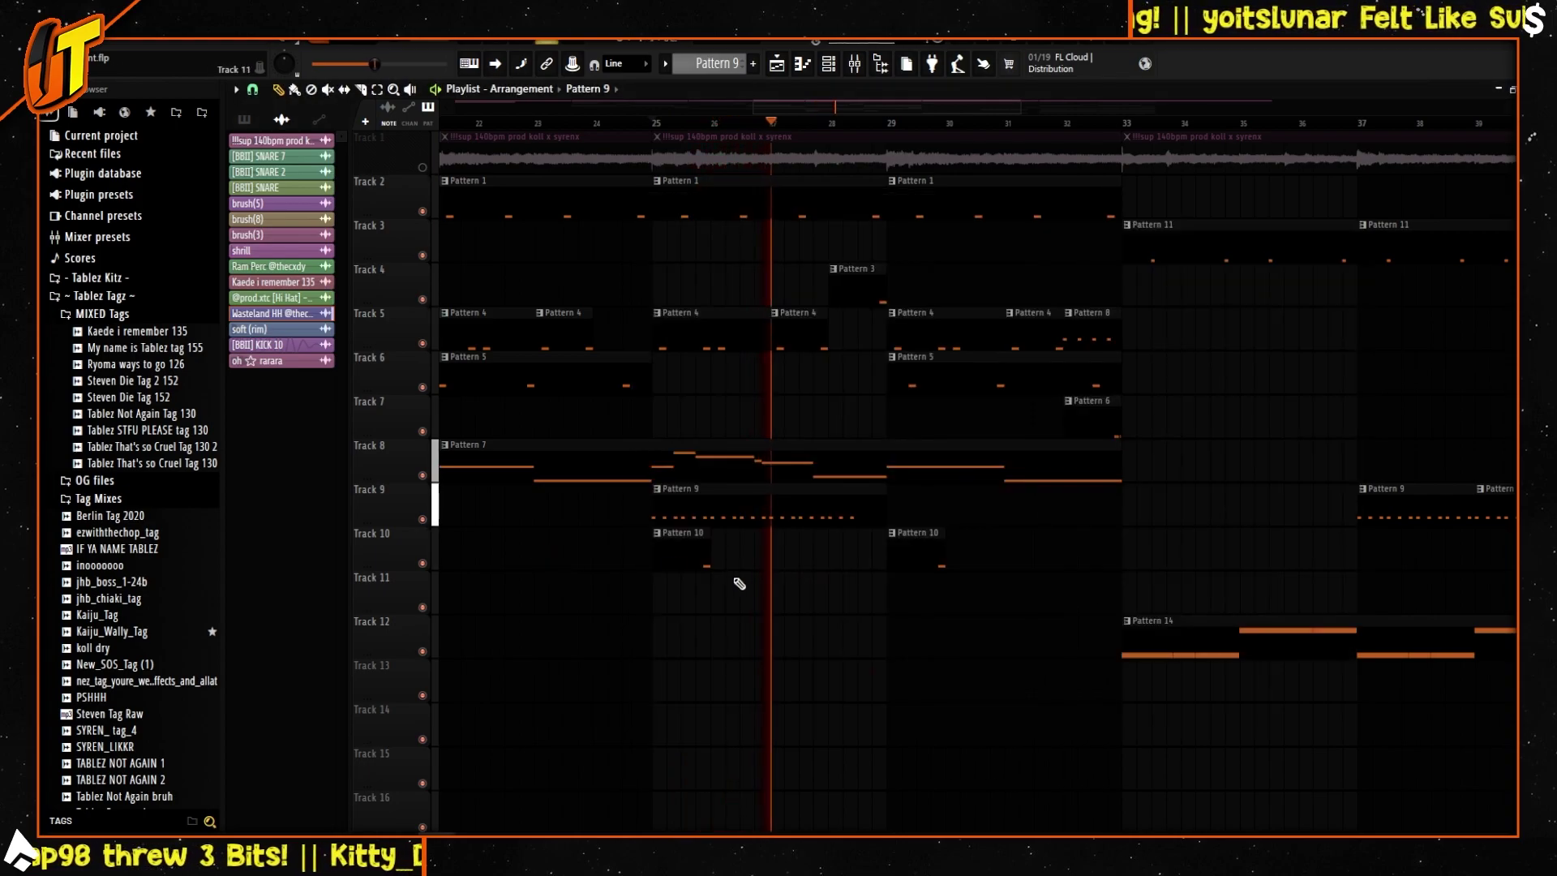
pyautogui.doubleClick(820, 493)
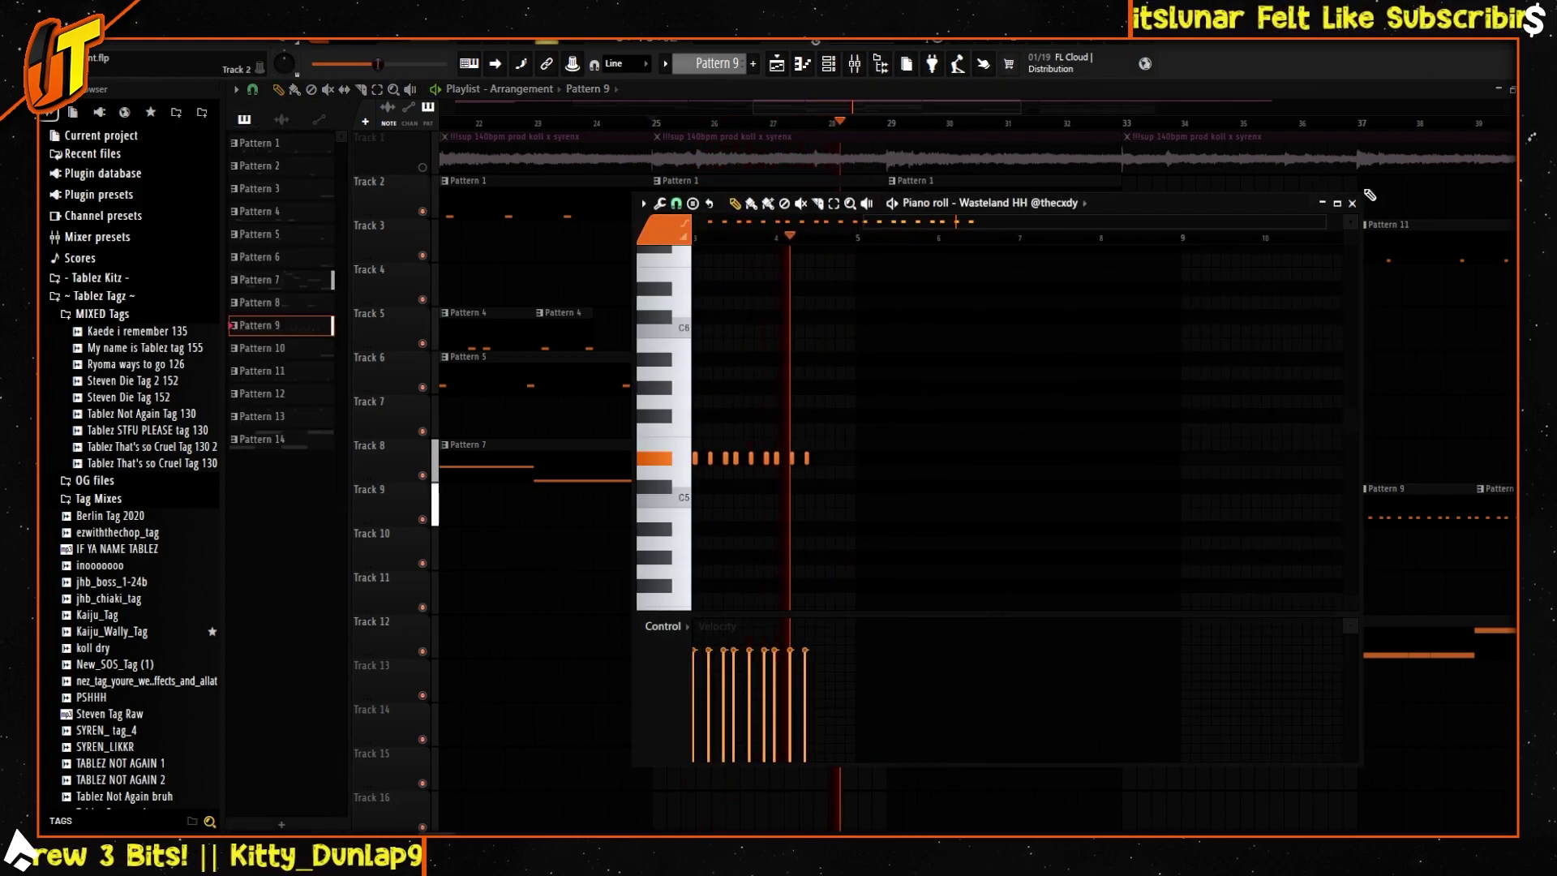
pyautogui.press('F7')
# Step: Examine the short 808 notes of Pattern 14 in the piano roll during playback and close the piano roll
pyautogui.moveTo(910, 105); pyautogui.dragTo(941, 105)
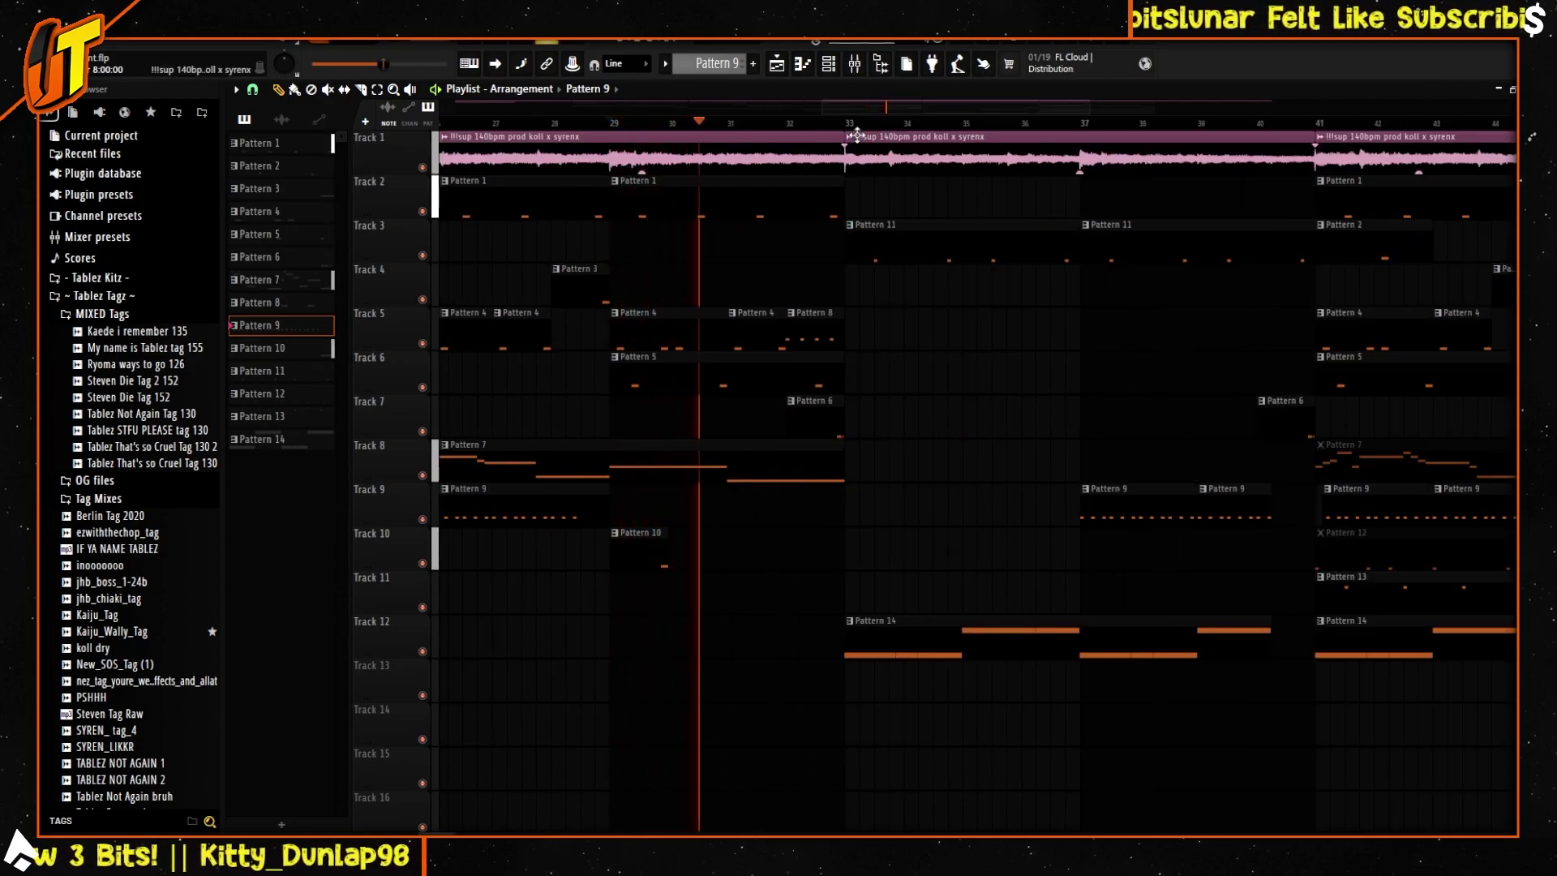
pyautogui.doubleClick(984, 631)
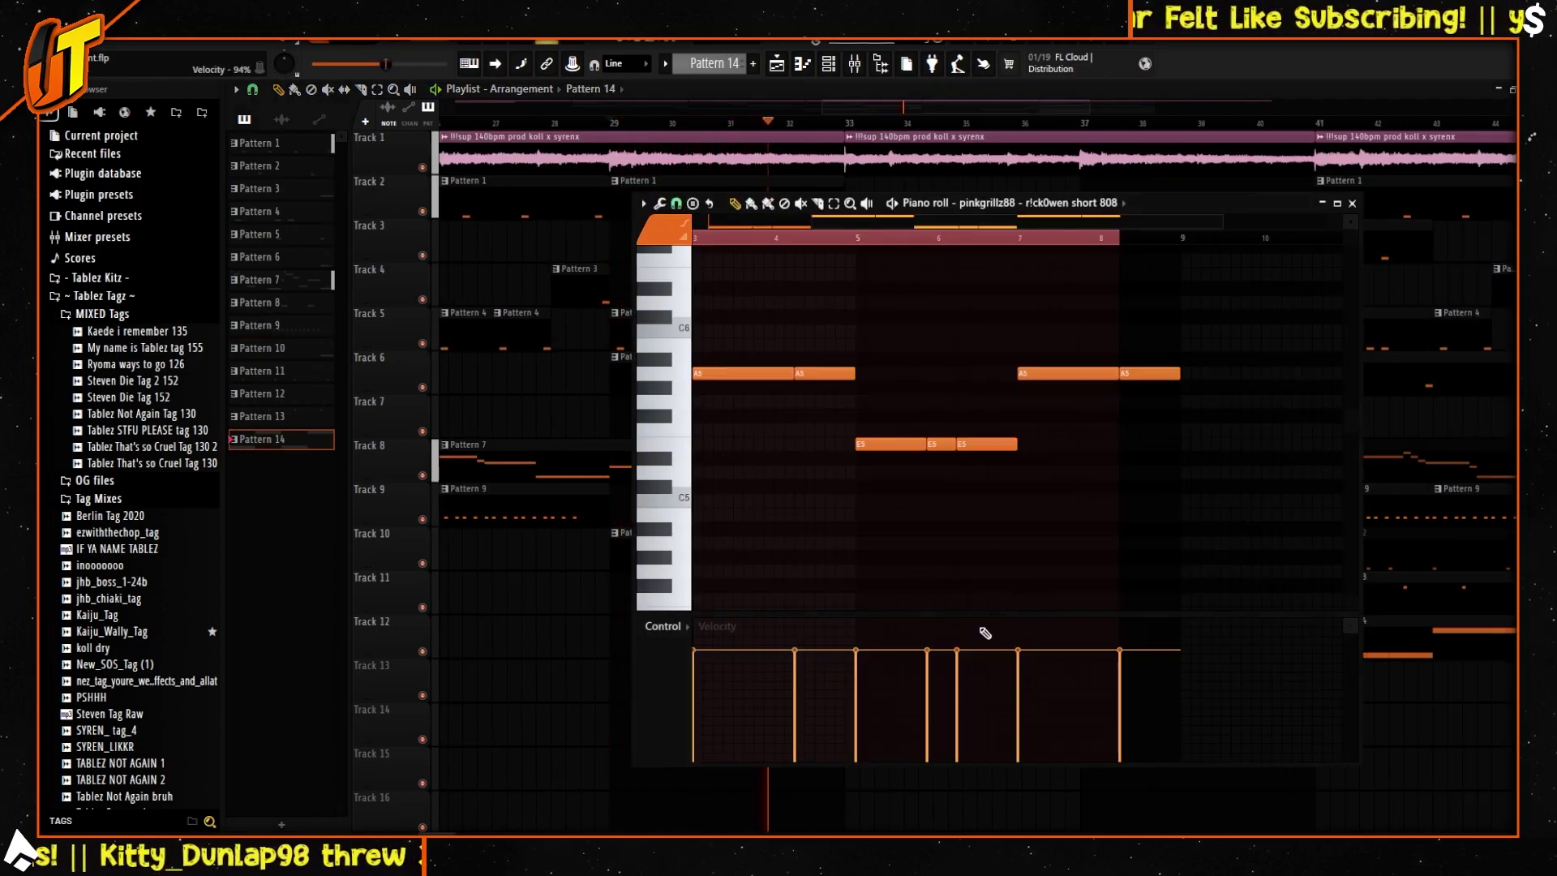
pyautogui.moveTo(1075, 215); pyautogui.dragTo(895, 232)
pyautogui.scroll(3, 800, 393)
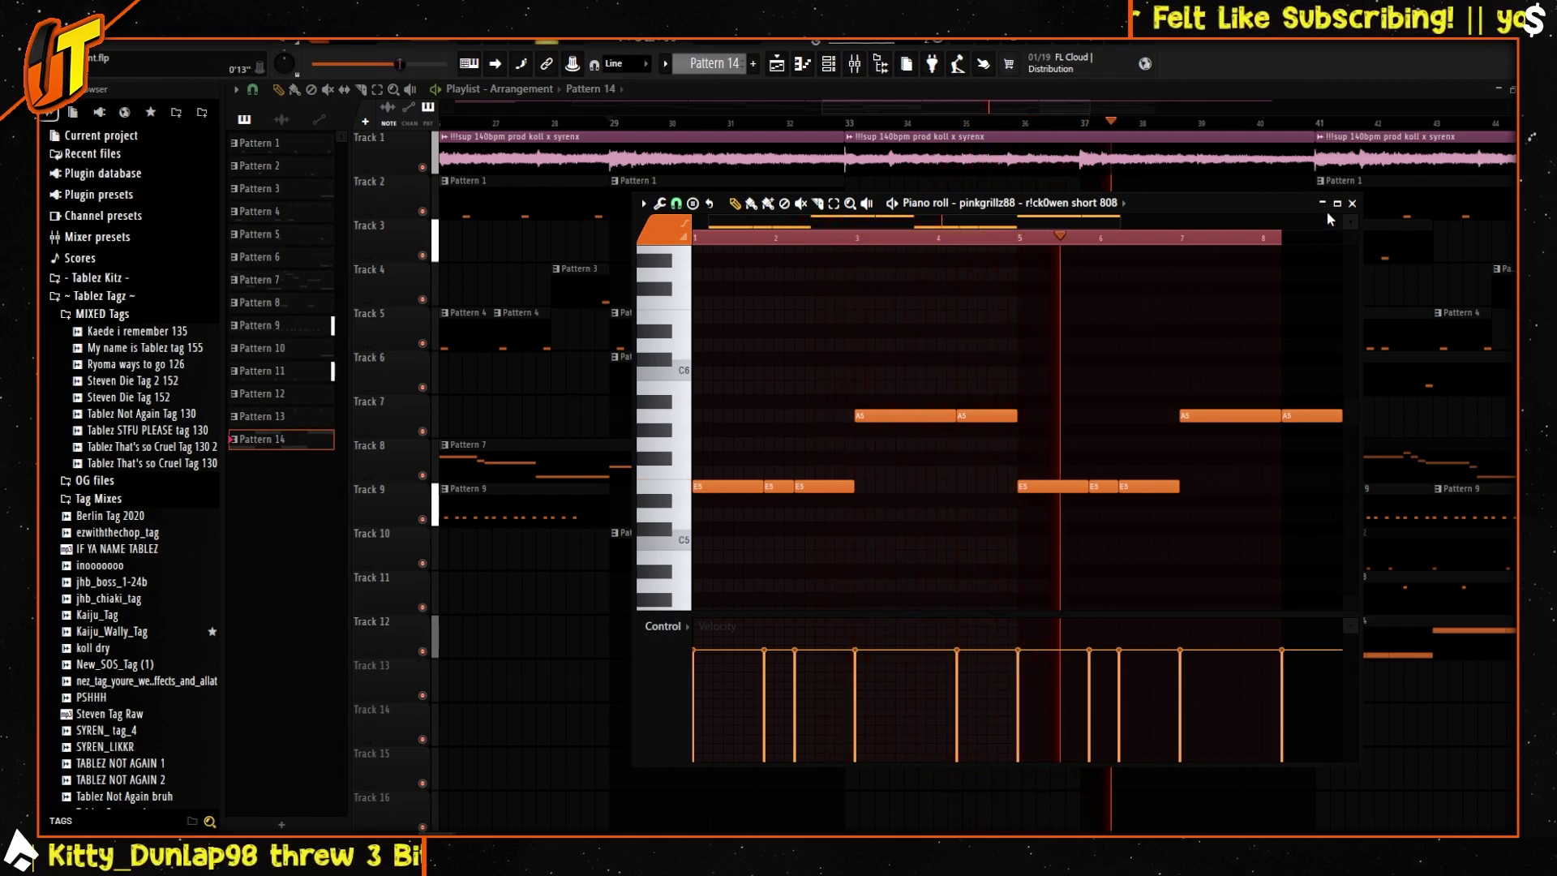
pyautogui.click(1352, 202)
# Step: Listen to the arrangement's final section from bar 41, stop playback, and look over the whole arrangement
pyautogui.moveTo(992, 112); pyautogui.dragTo(1106, 112)
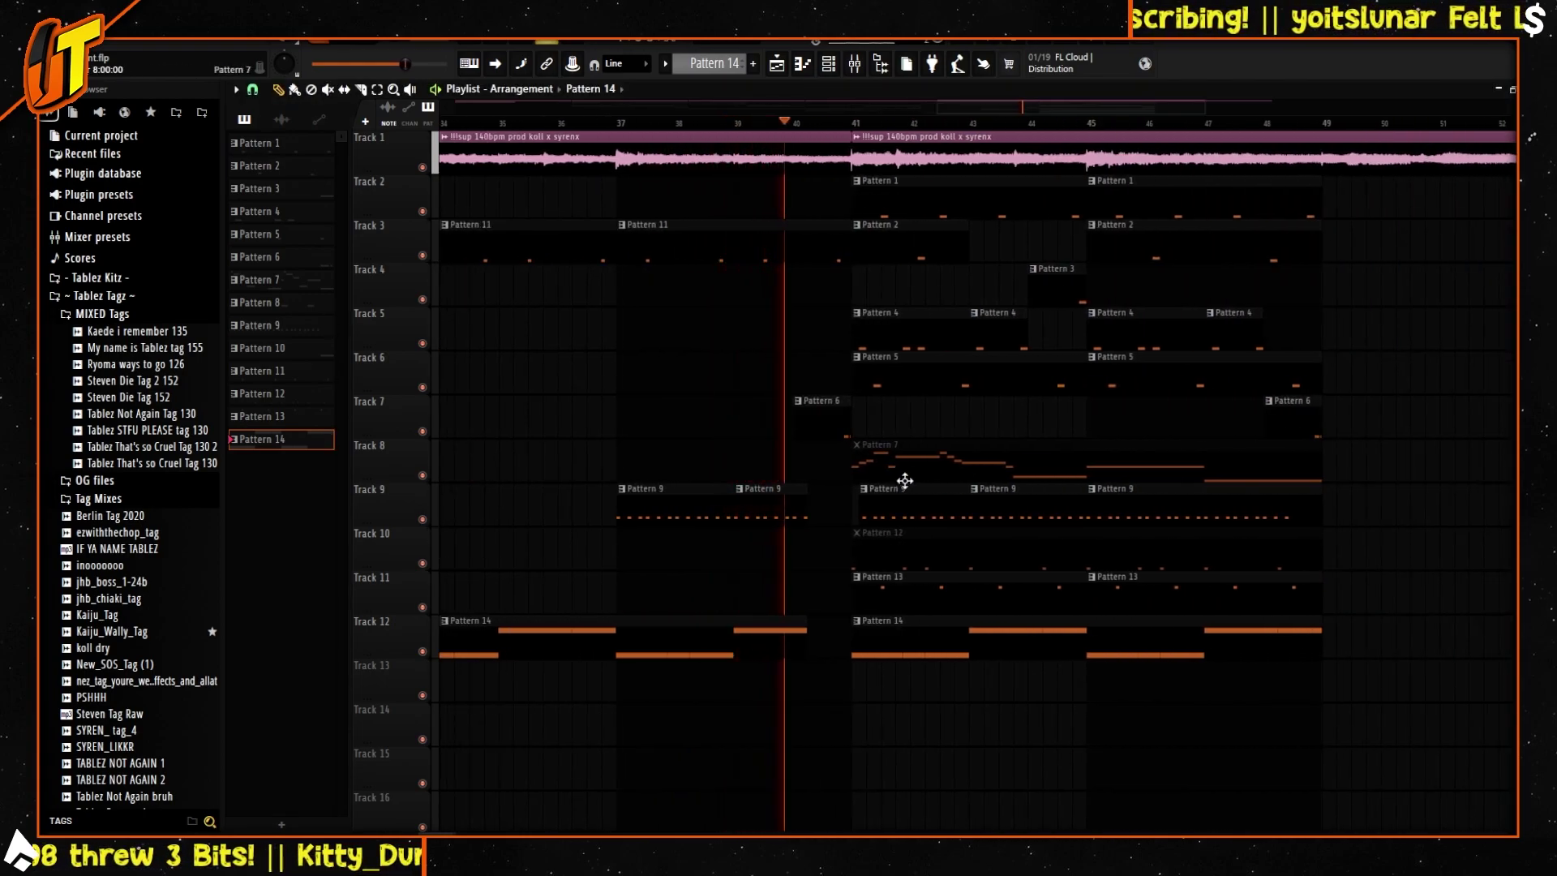
pyautogui.press('space')
pyautogui.moveTo(976, 108); pyautogui.dragTo(1028, 183)
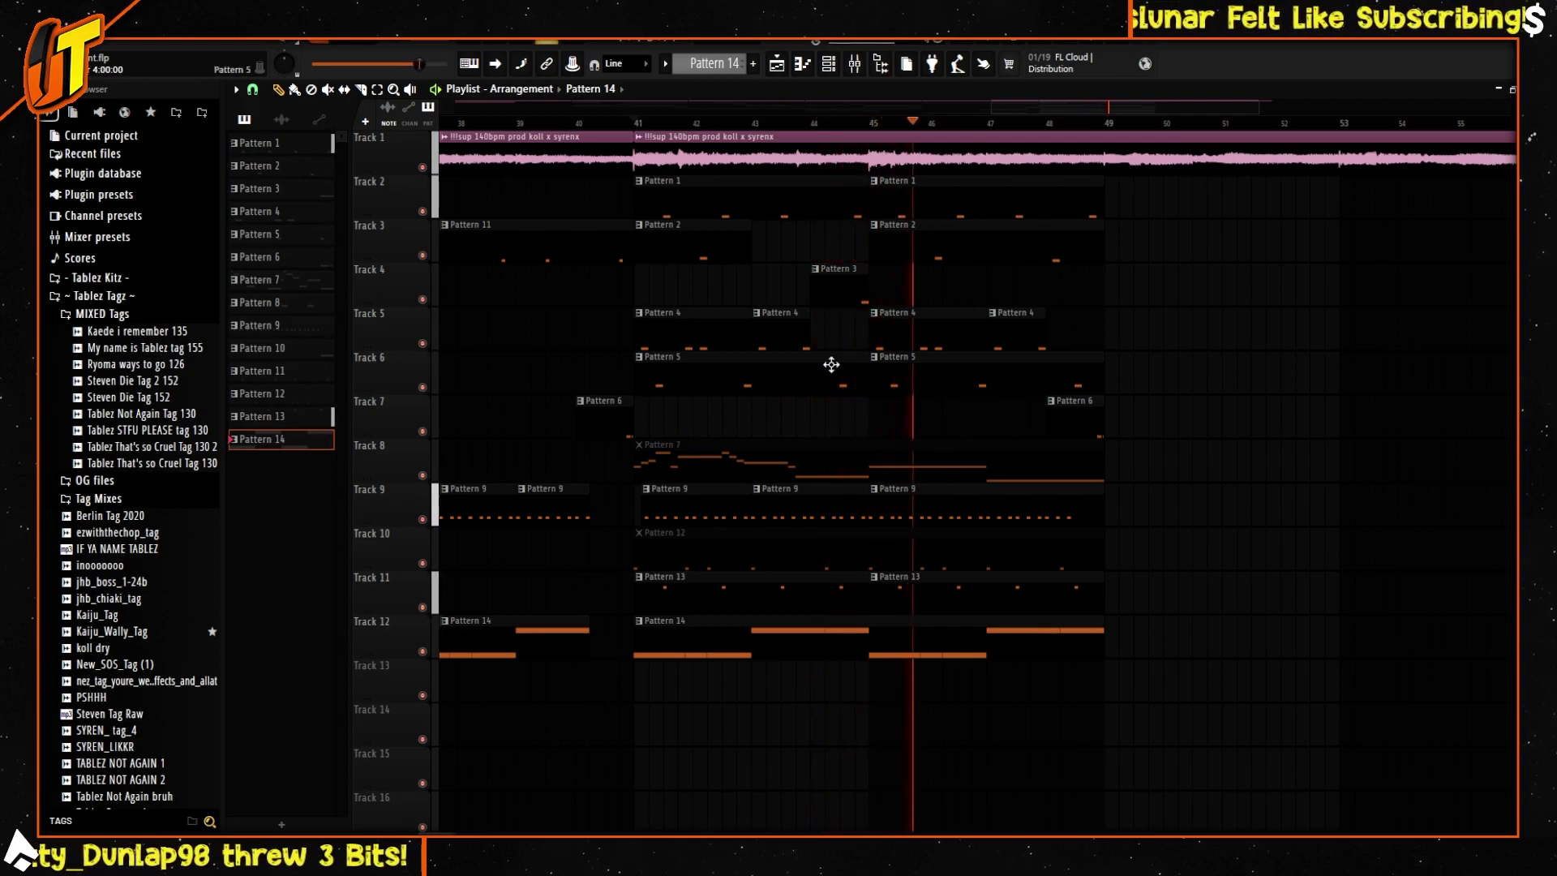
pyautogui.moveTo(1014, 109); pyautogui.dragTo(611, 107)
pyautogui.press('space')
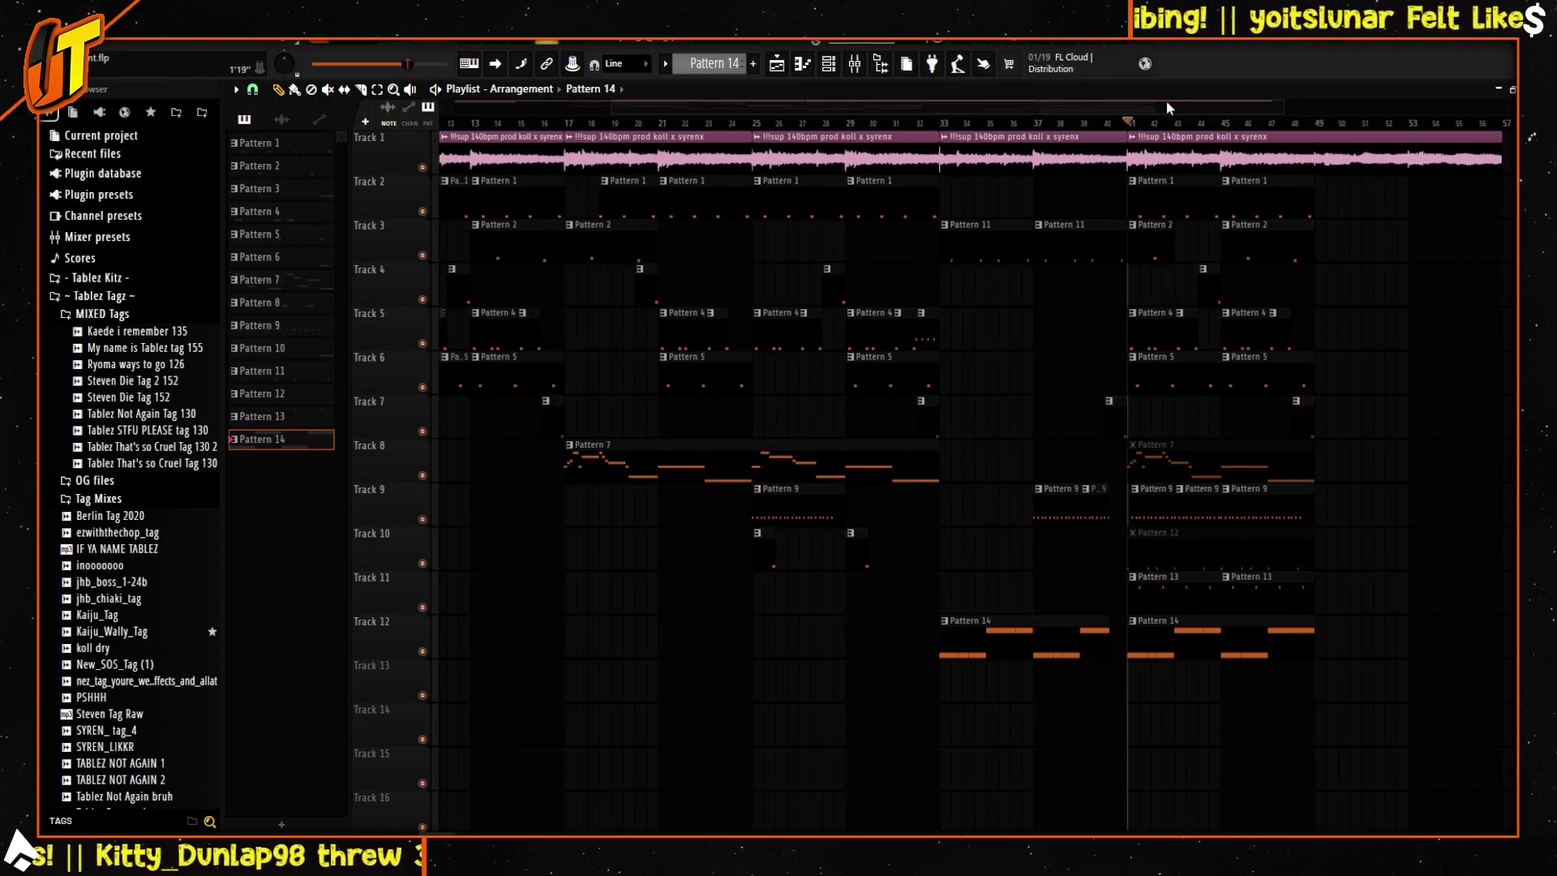
pyautogui.moveTo(1160, 107); pyautogui.dragTo(1131, 105)
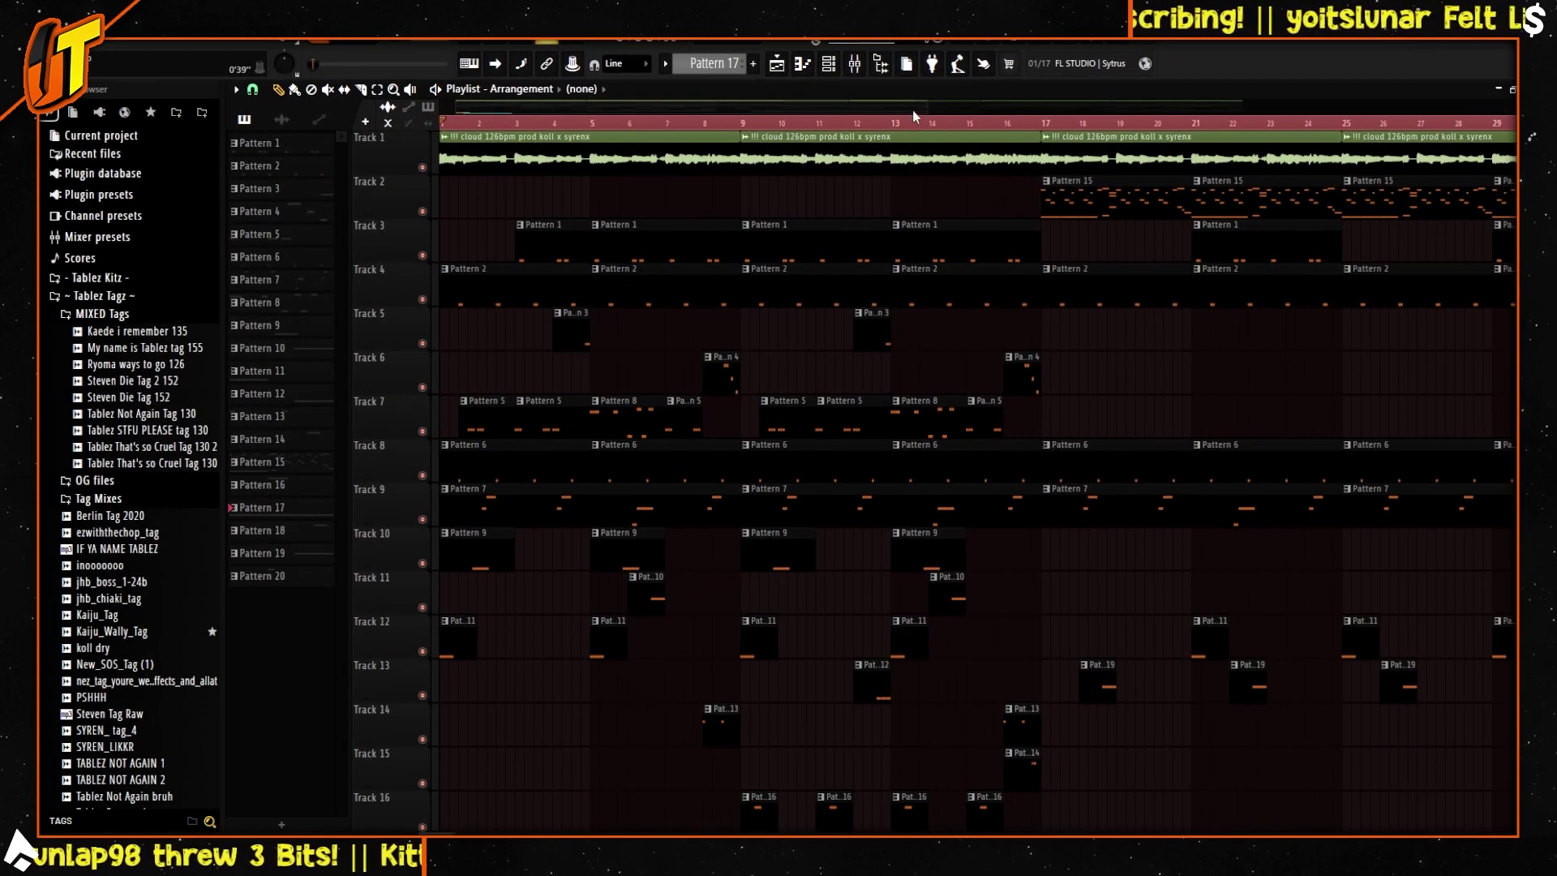
# Step: Examine the full arrangement of the cloud 126bpm beat across all its tracks in the playlist
pyautogui.moveTo(925, 108); pyautogui.dragTo(1372, 172)
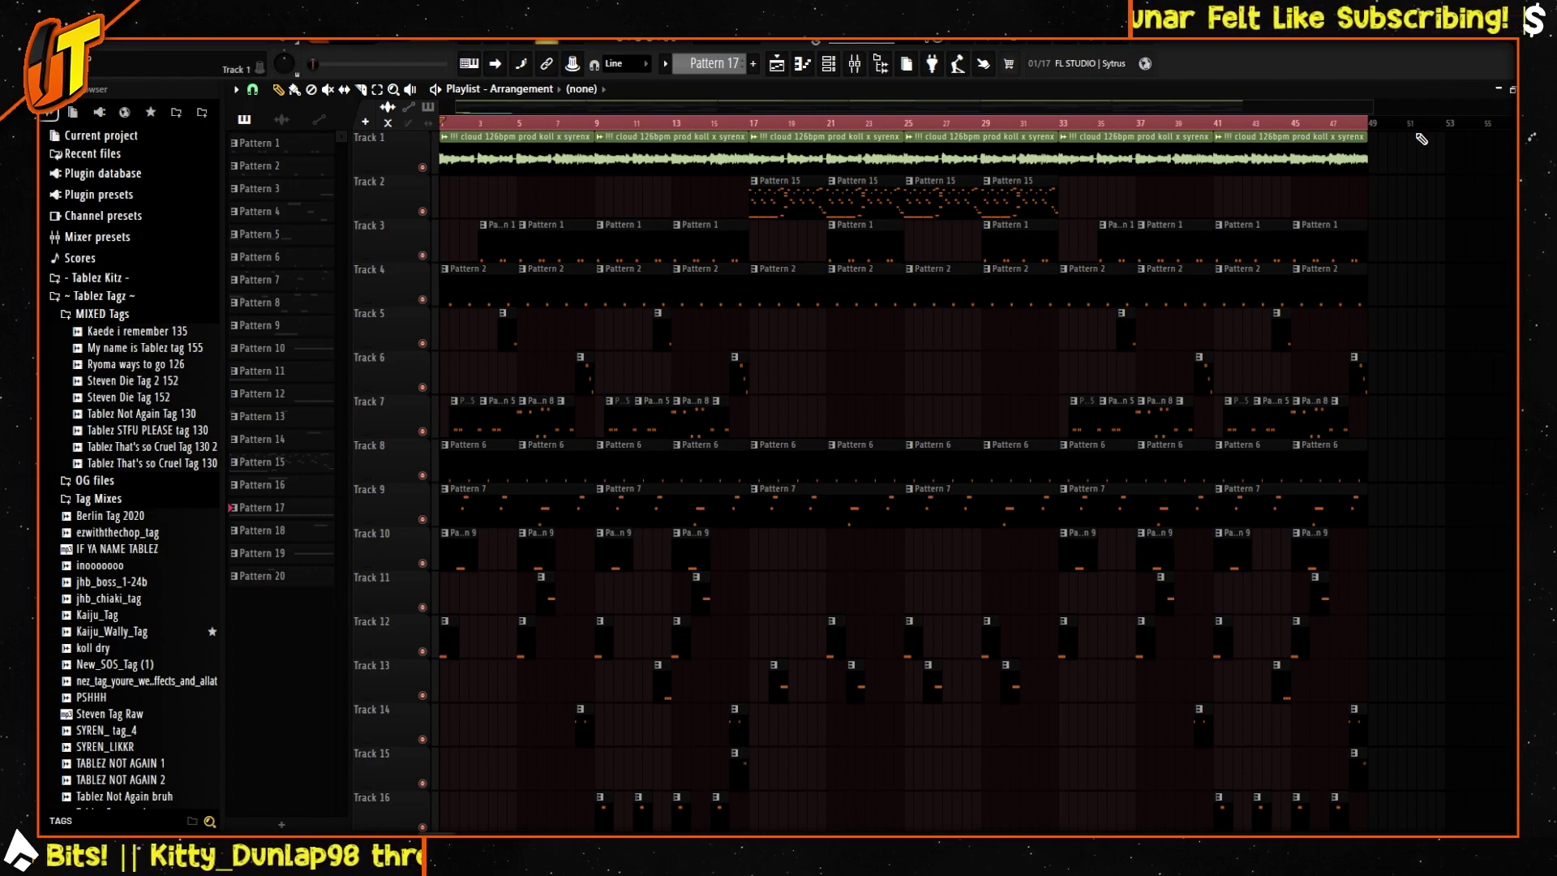
pyautogui.moveTo(1513, 106); pyautogui.dragTo(1512, 130)
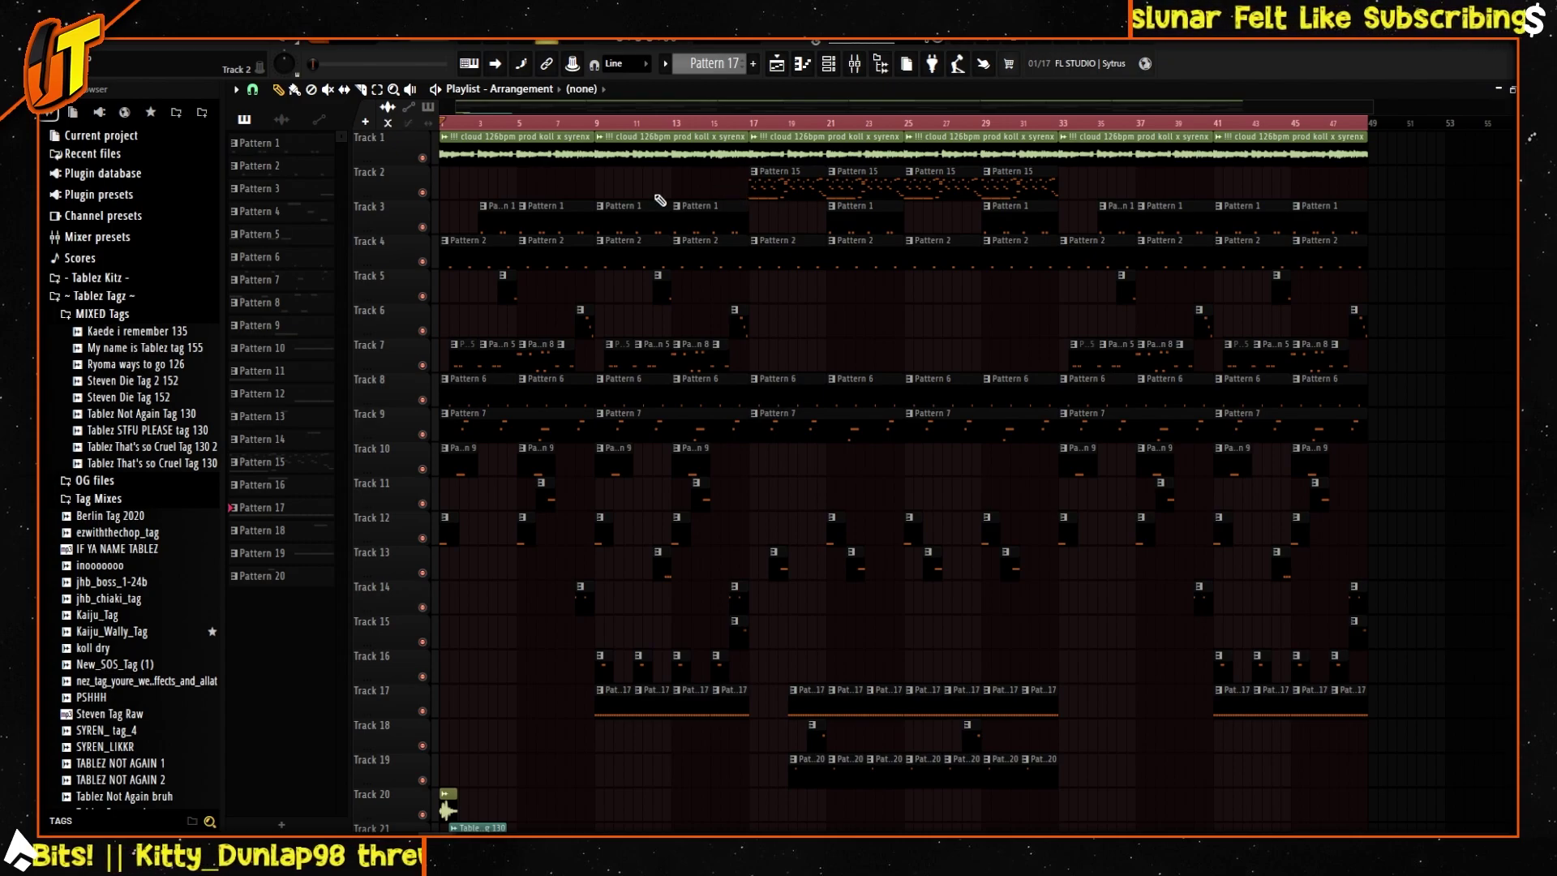
pyautogui.scroll(2, 674, 419)
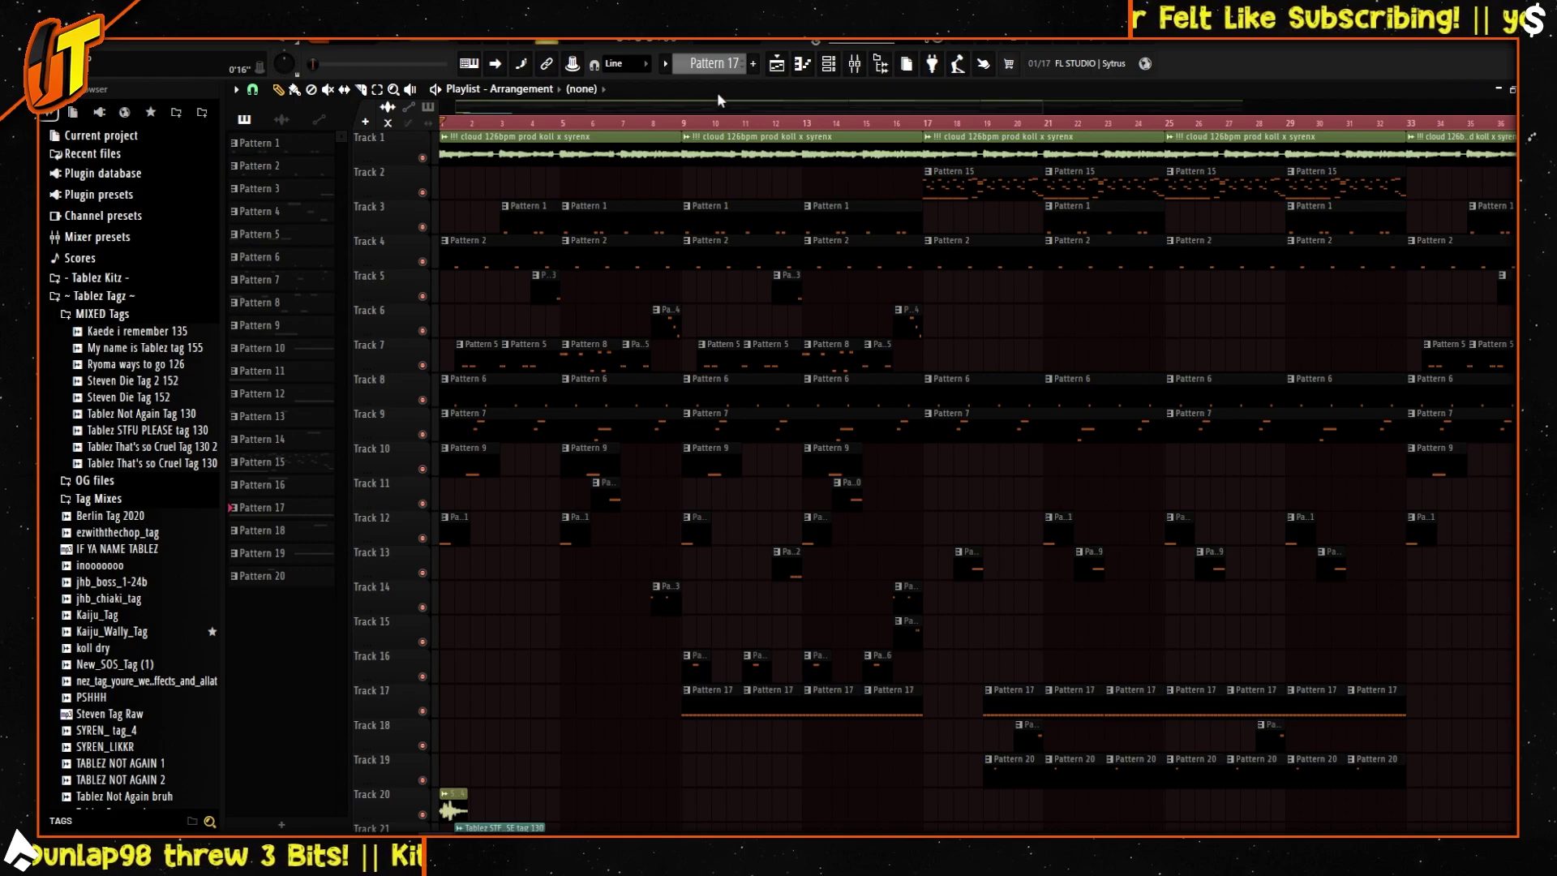
pyautogui.keyDown('ctrl'); pyautogui.rightClick(1035, 296); pyautogui.keyUp('ctrl')
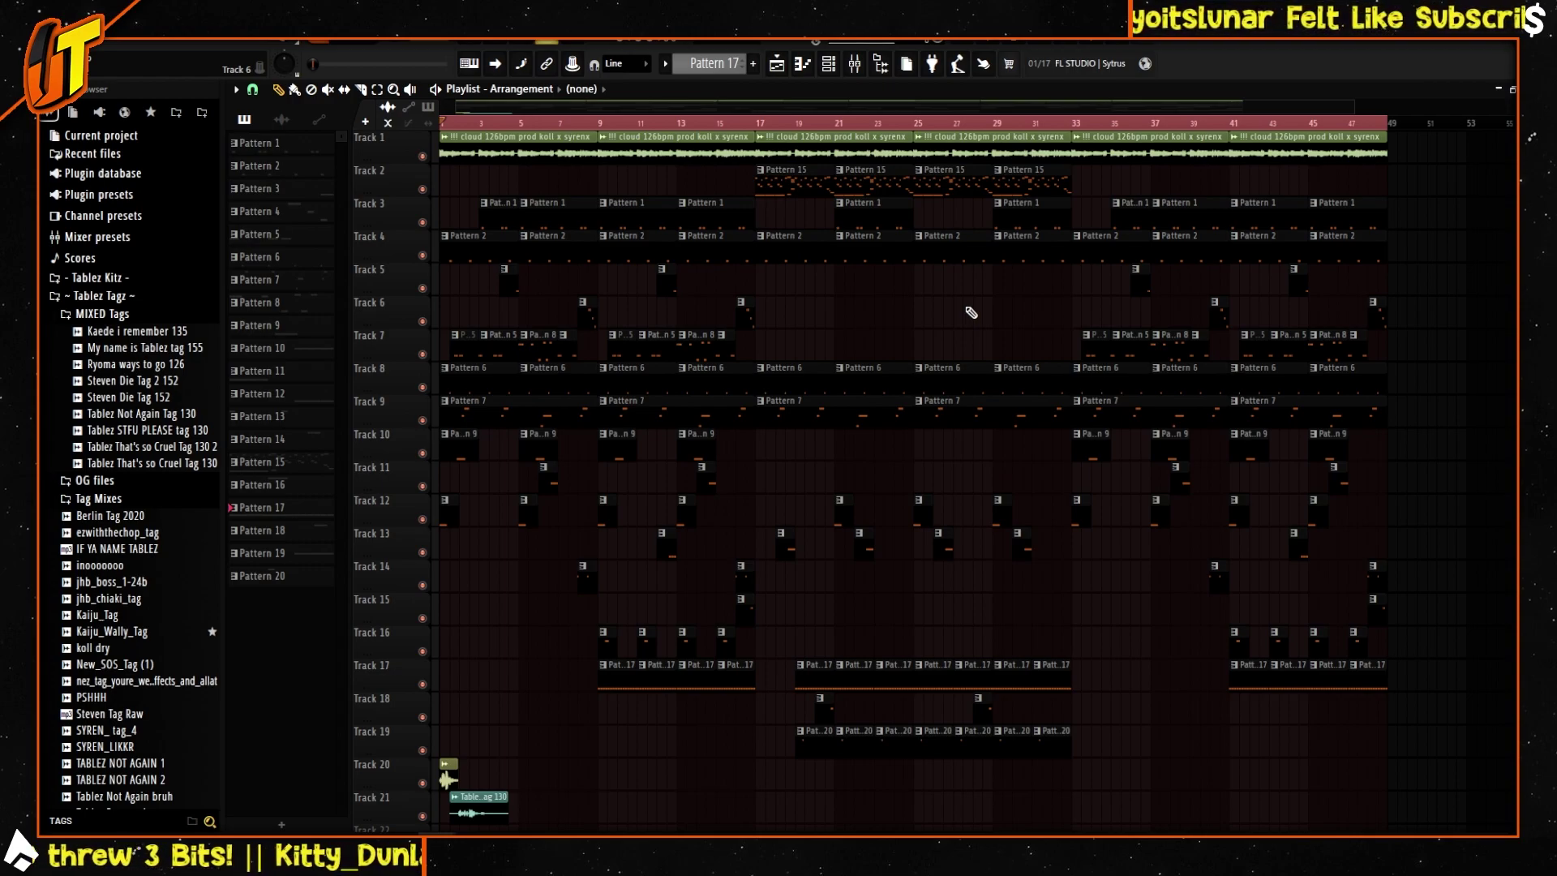
pyautogui.scroll(-1, 970, 312)
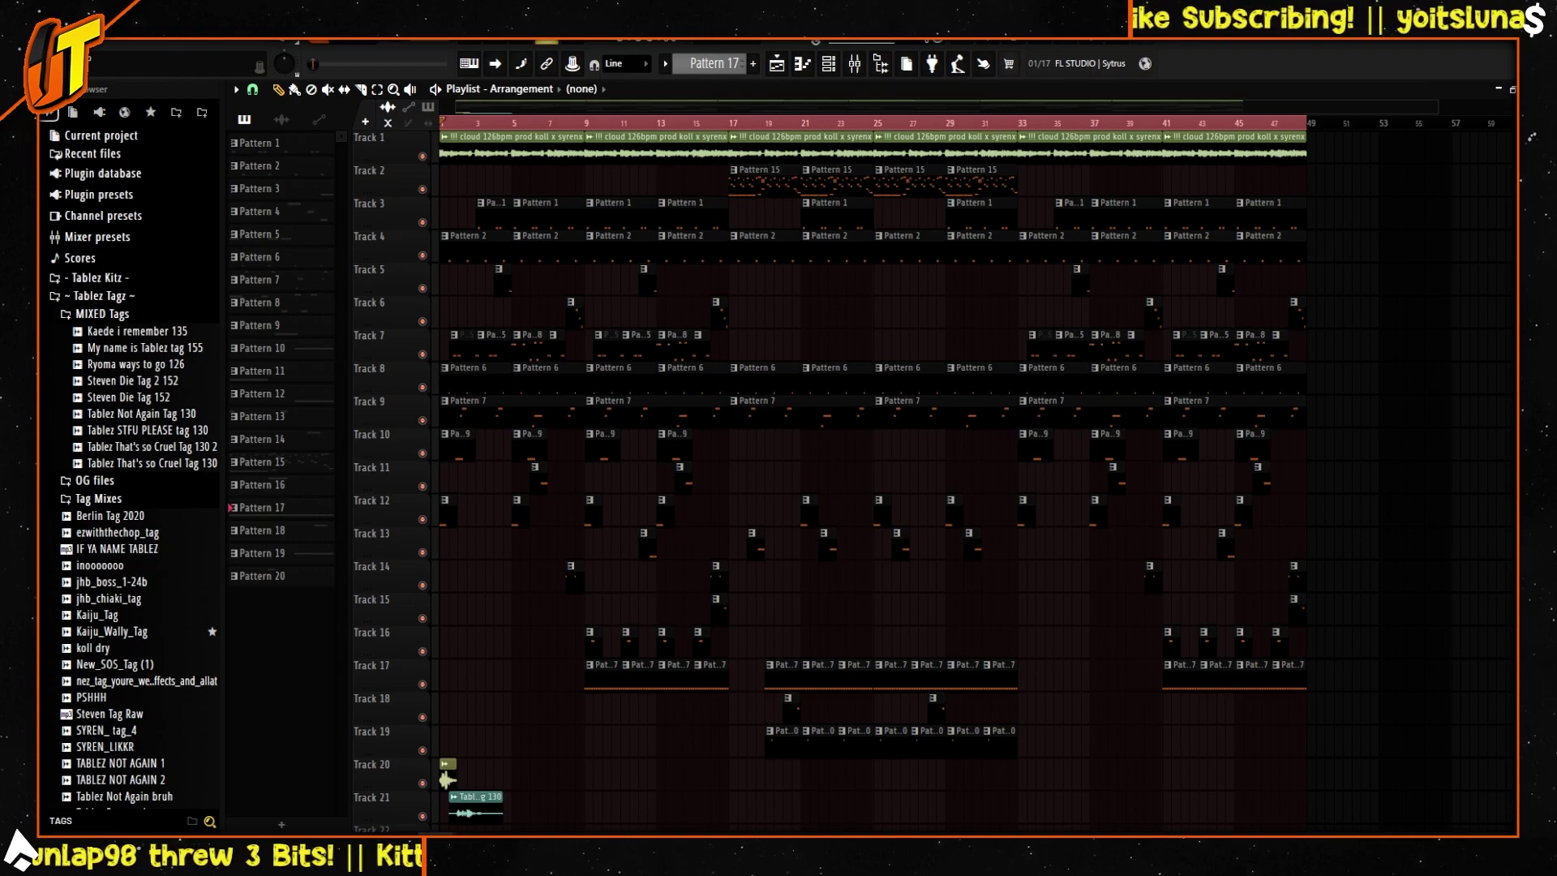
# Step: Solo Track 1, examine the channel settings of the cloud 126bpm audio clip during playback, and close them
pyautogui.rightClick(421, 156)
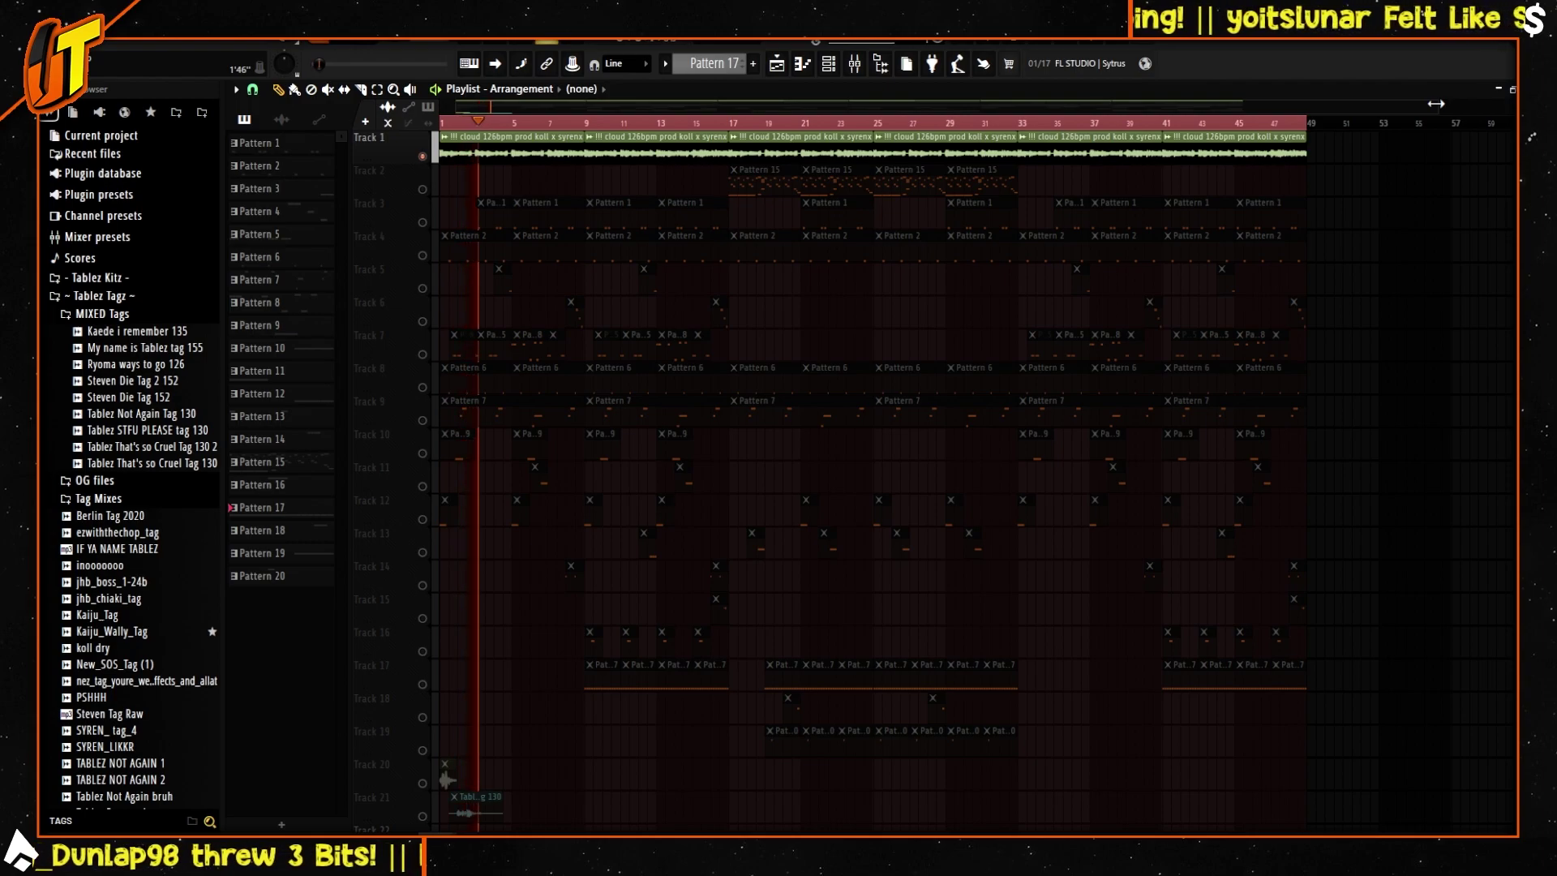
pyautogui.doubleClick(556, 148)
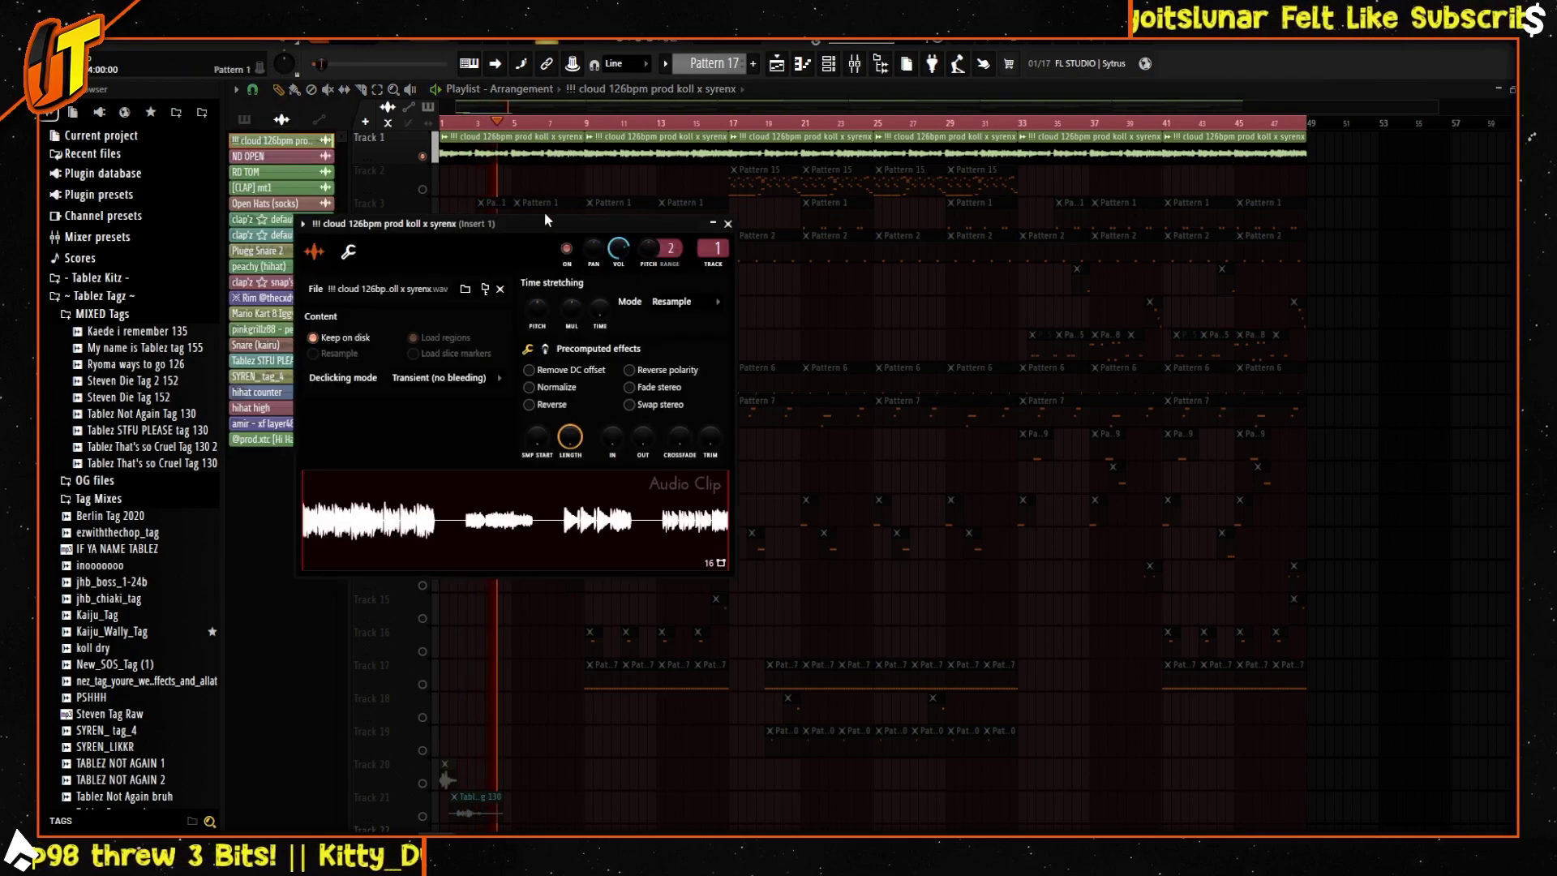
pyautogui.moveTo(538, 218); pyautogui.dragTo(641, 273)
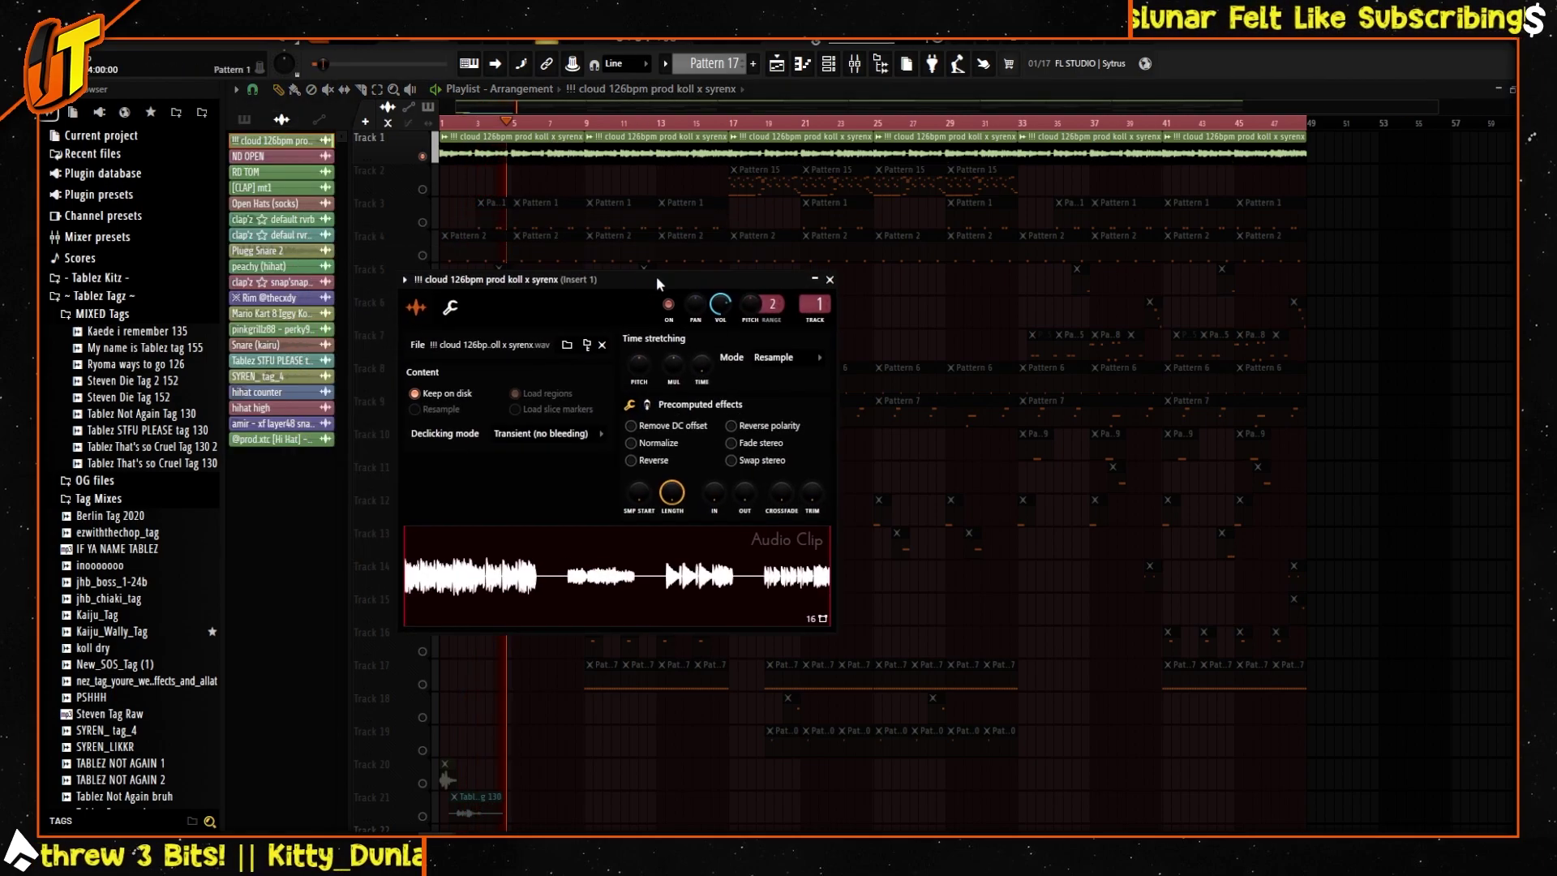
pyautogui.click(829, 279)
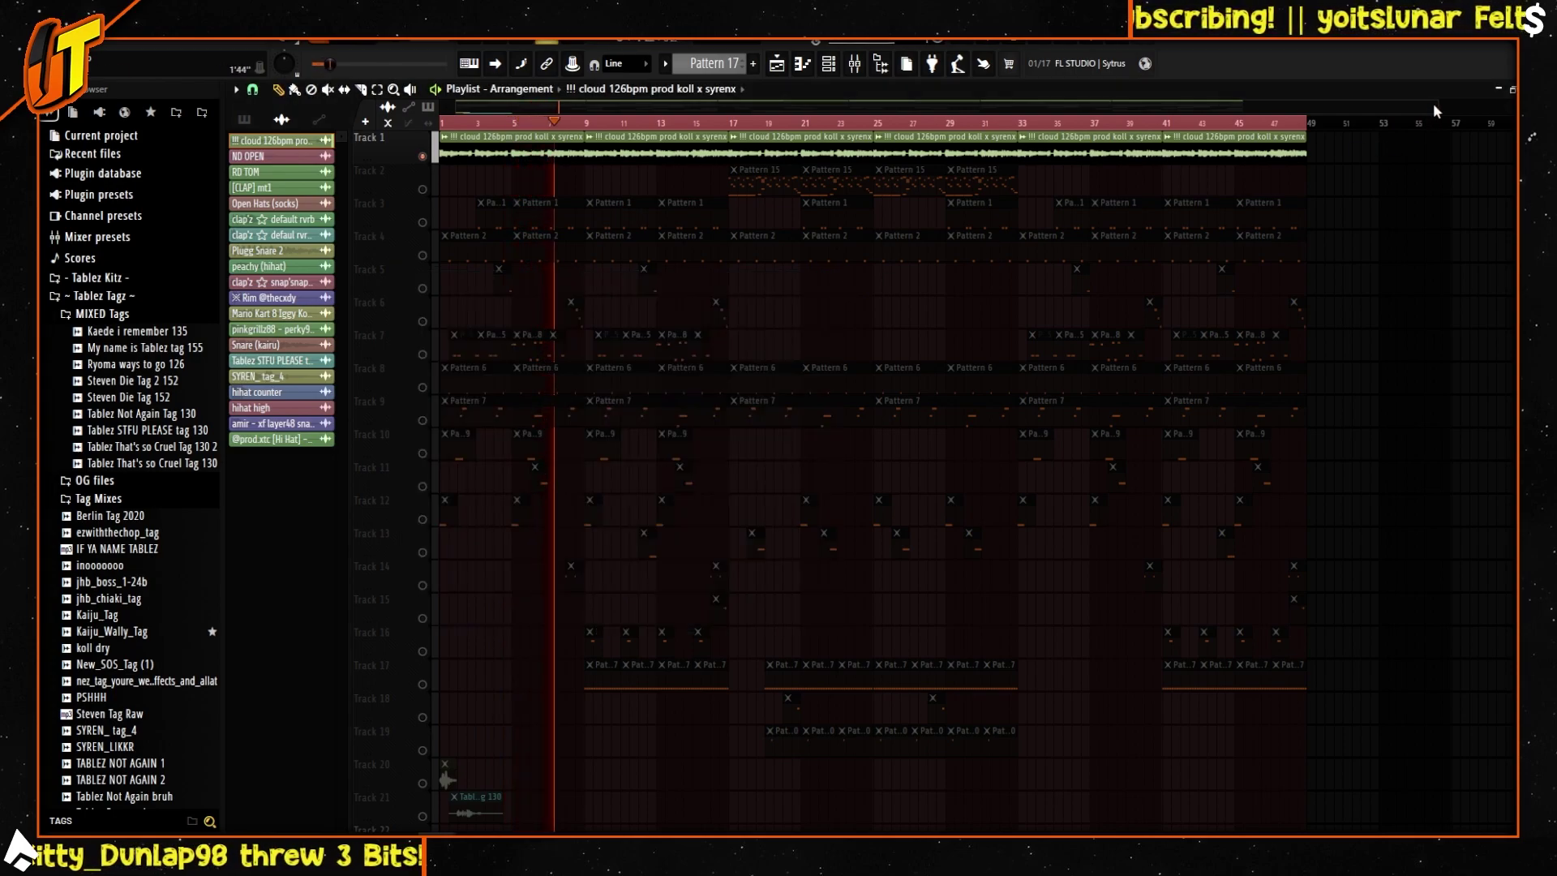
# Step: Stop playback, take Track 1 out of solo, and mute Track 1 and the tag tracks 20 and 21
pyautogui.moveTo(1435, 106); pyautogui.dragTo(785, 212)
pyautogui.press('space')
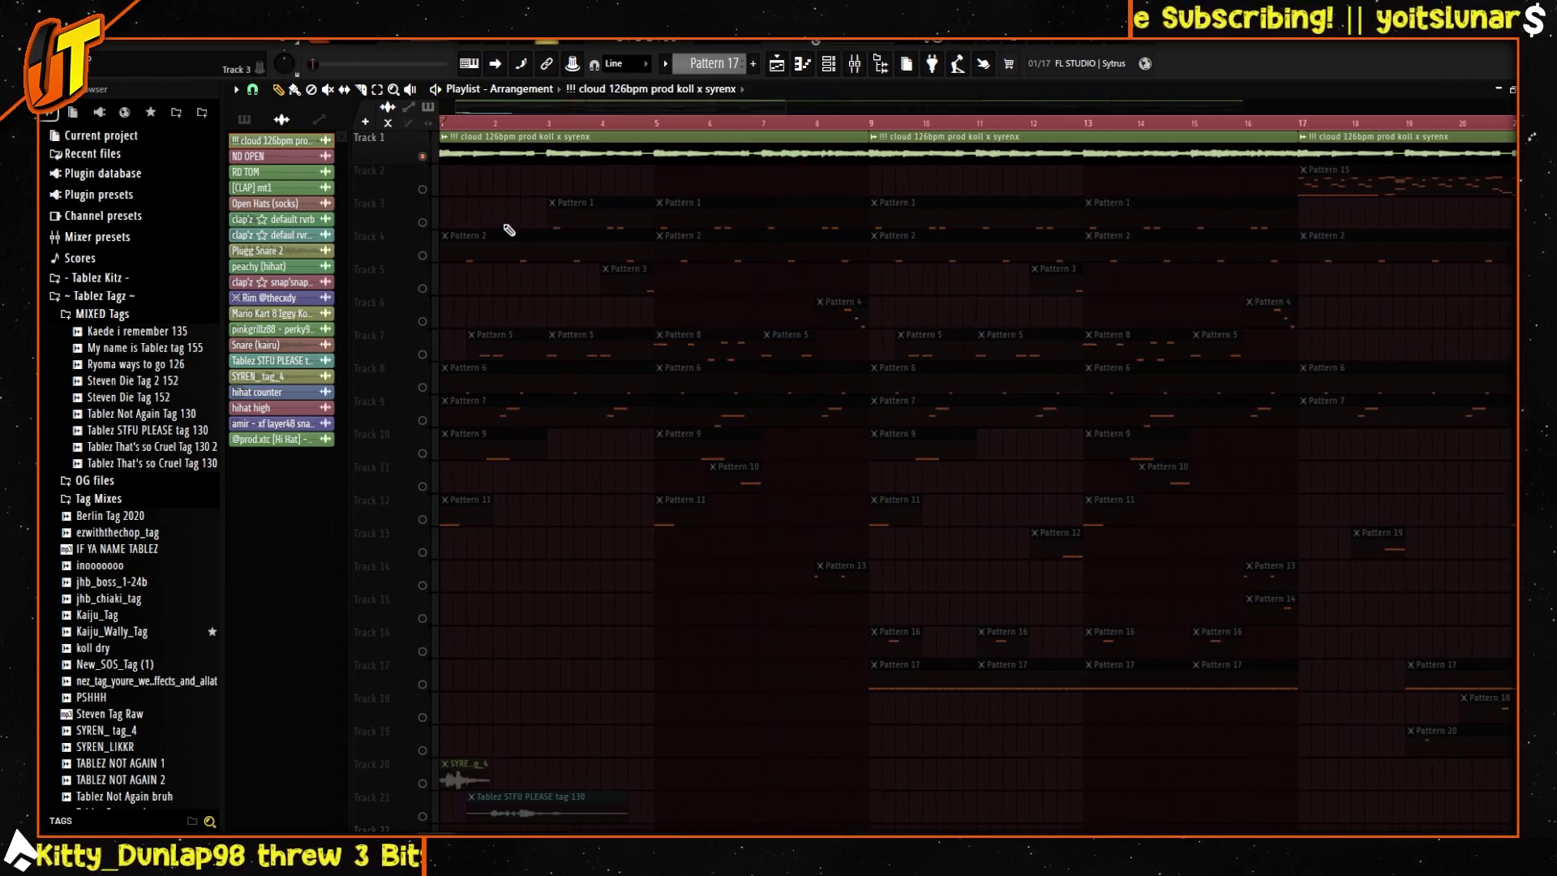
pyautogui.rightClick(422, 156)
pyautogui.click(423, 157)
pyautogui.click(423, 784)
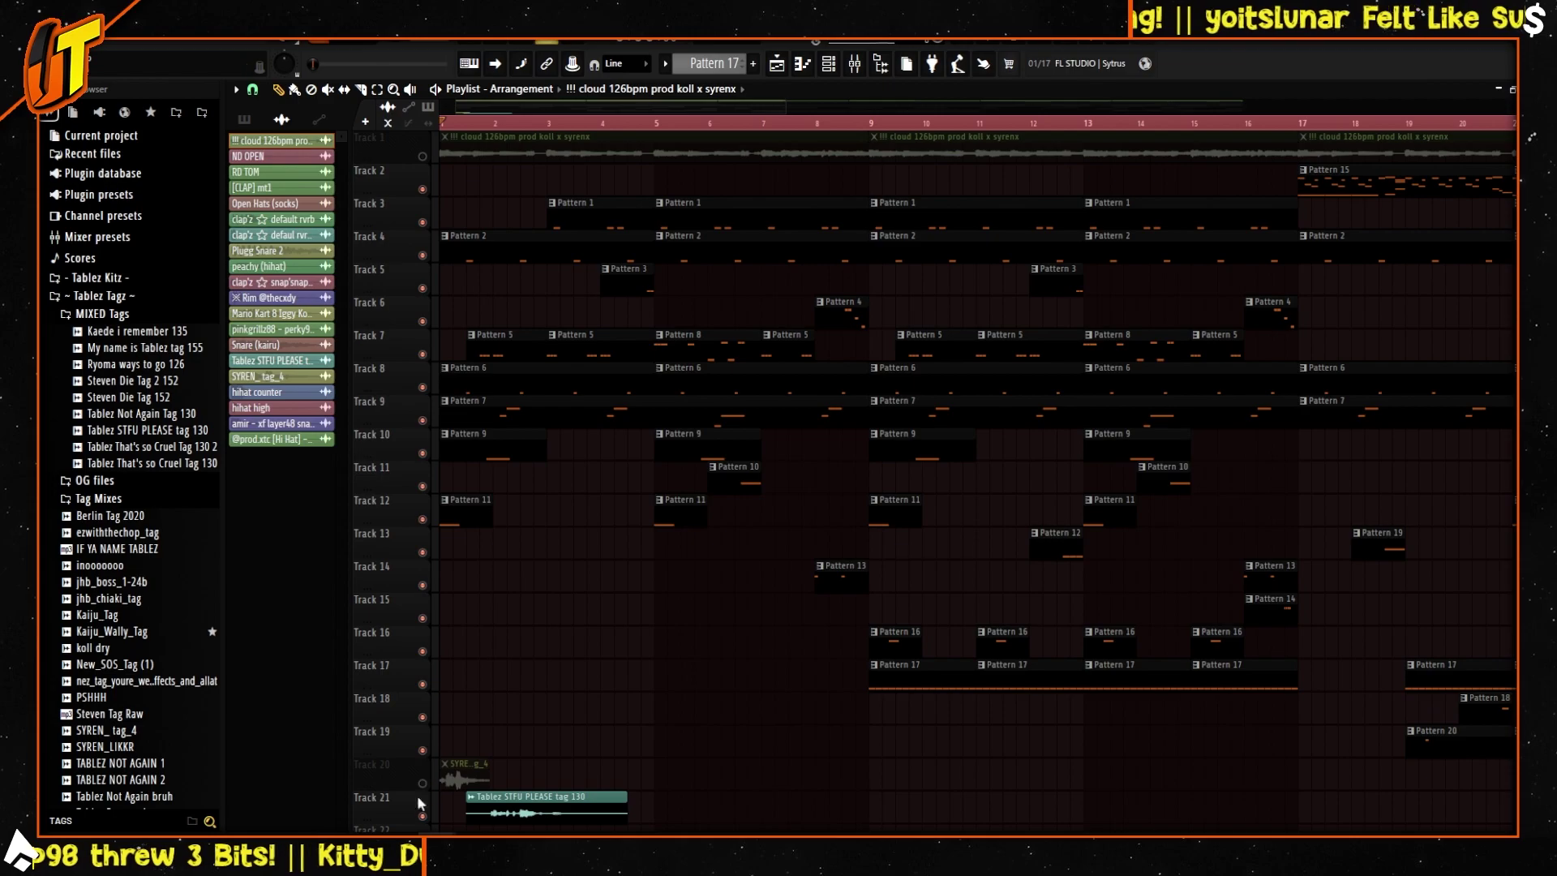
pyautogui.click(422, 816)
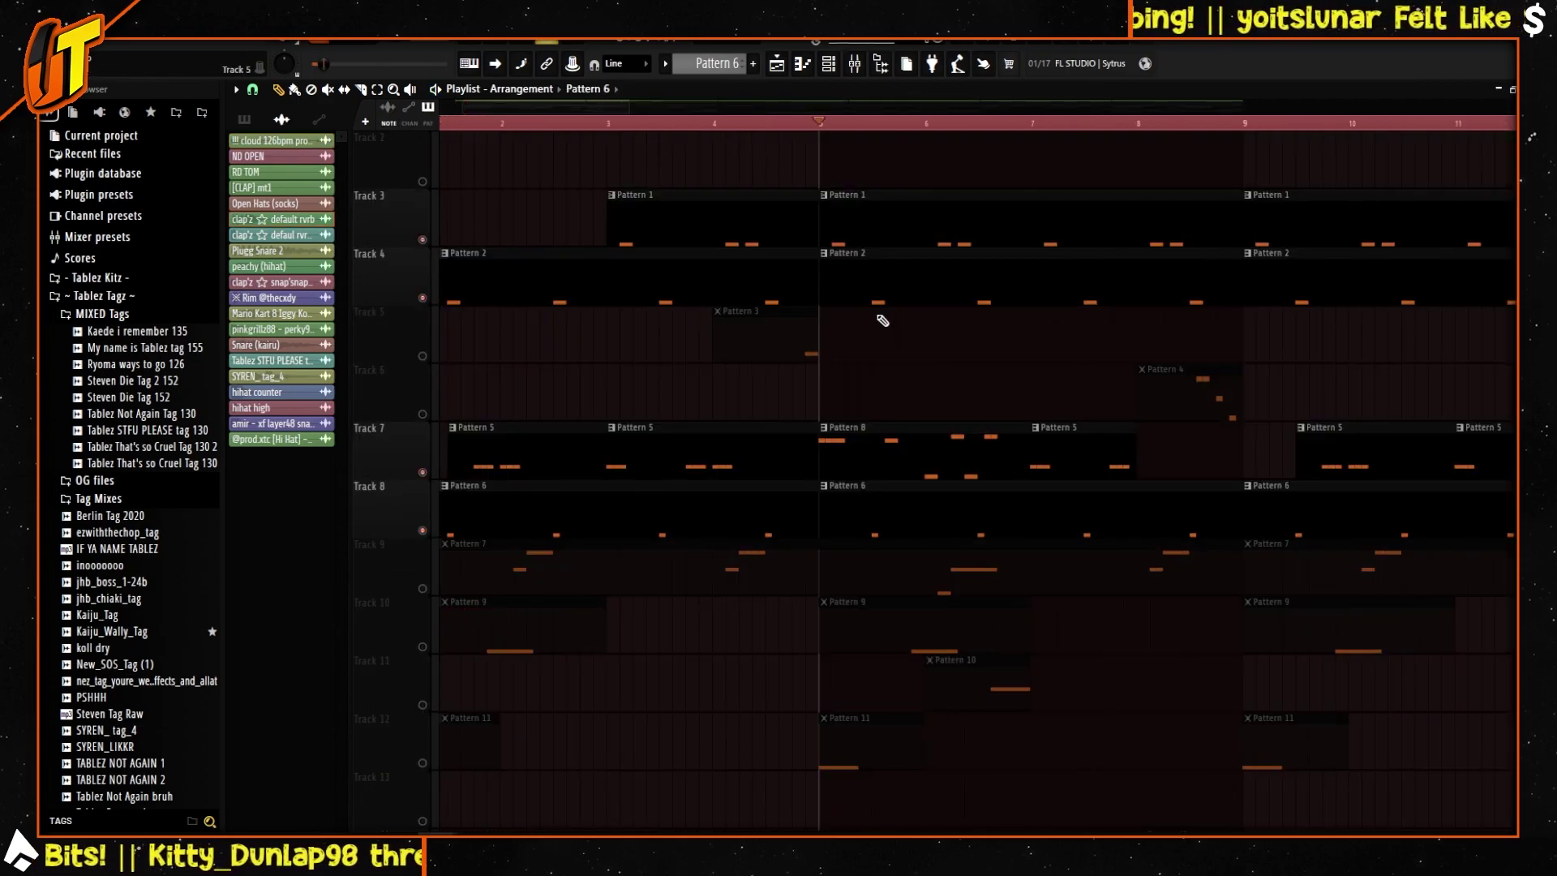
# Step: Play the drums from bar 5, unmute Tracks 5 and 6, and play the section from bar 9
pyautogui.press('space')
pyautogui.click(422, 355)
pyautogui.click(422, 413)
pyautogui.scroll(-1, 868, 430)
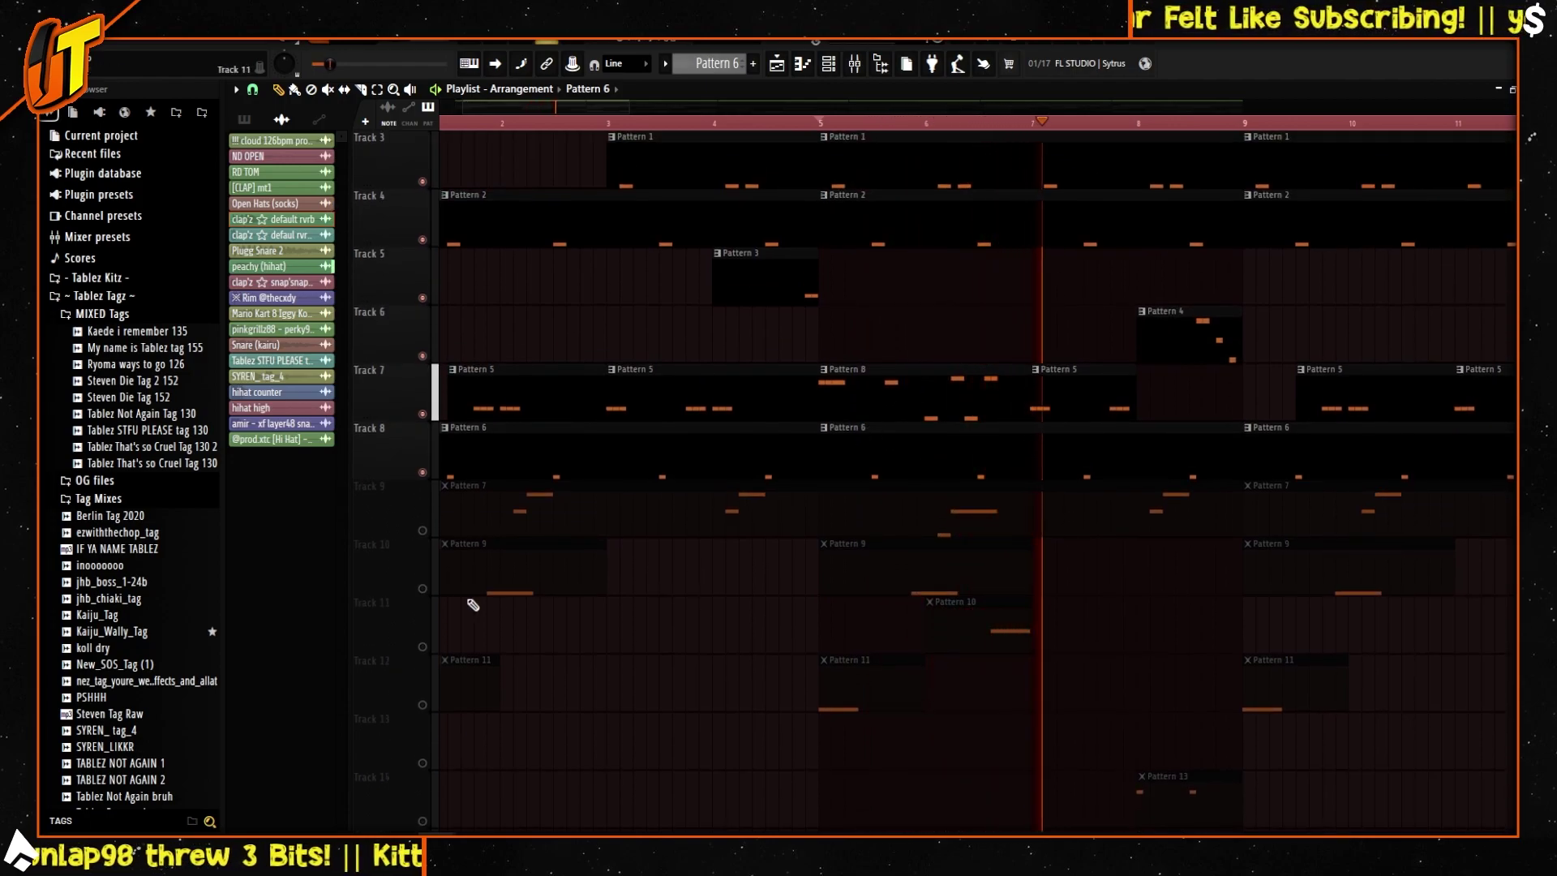
pyautogui.moveTo(601, 109); pyautogui.dragTo(625, 108)
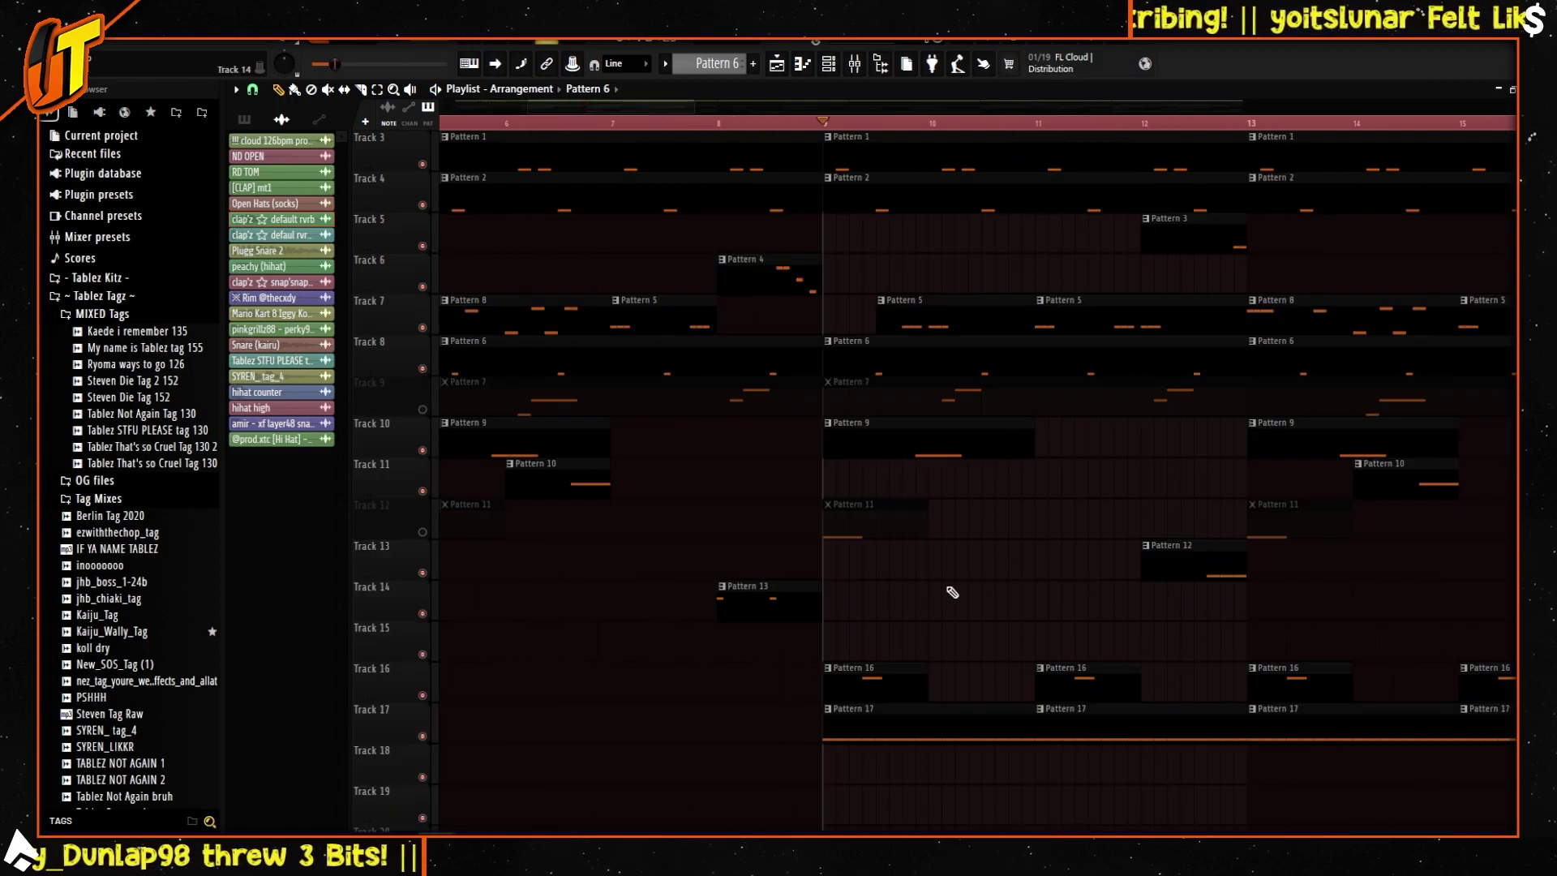
pyautogui.press('space')
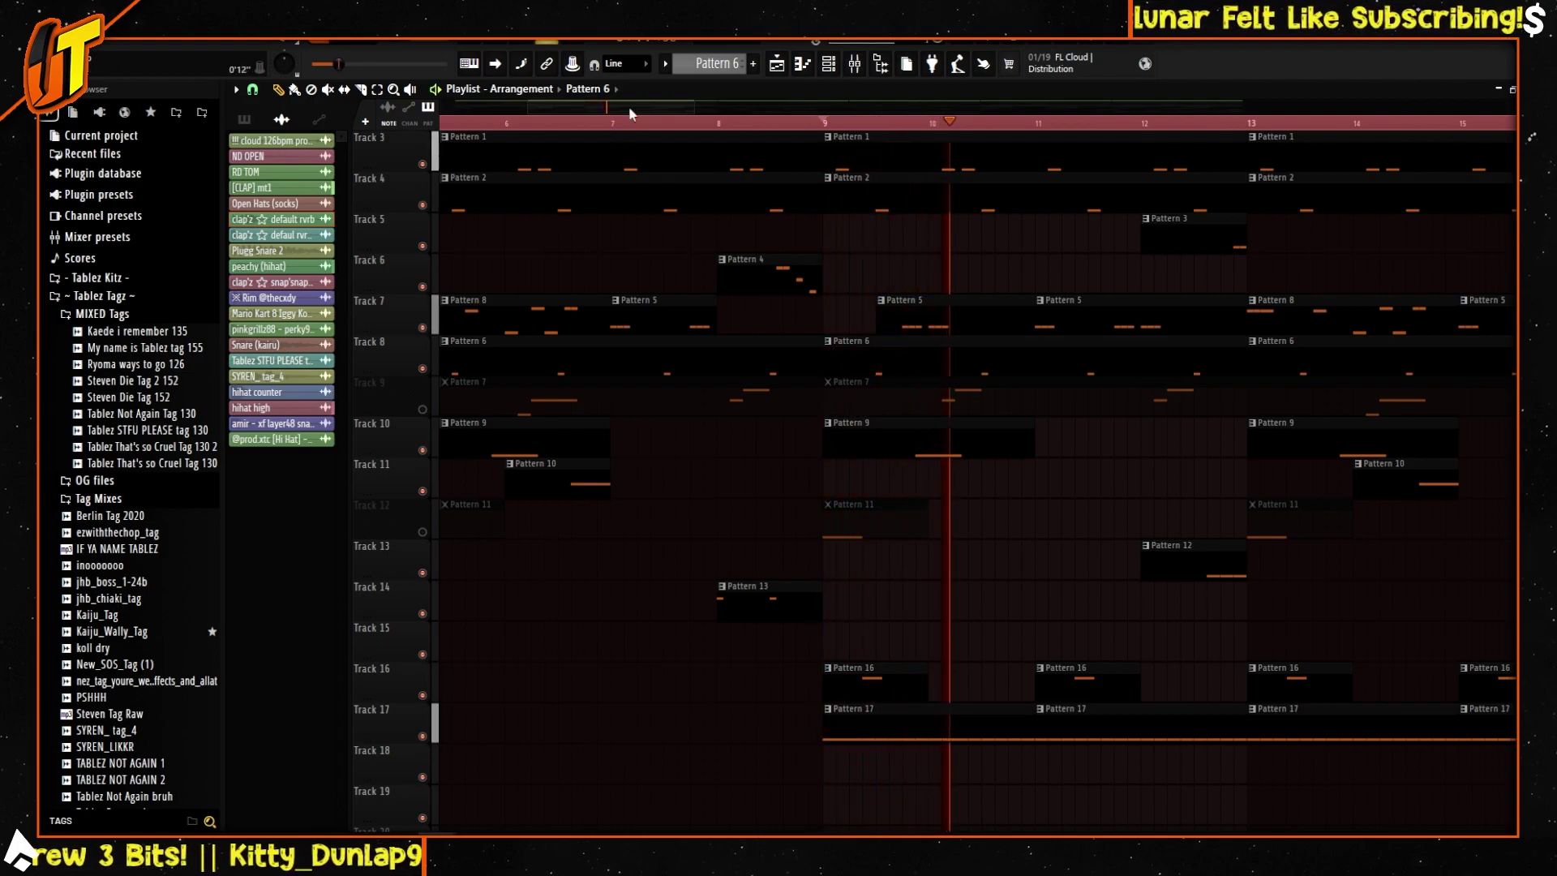
# Step: Follow the drum playback past bar 9, stop it, and examine the arrangement up to bar 17
pyautogui.moveTo(629, 113); pyautogui.dragTo(676, 109)
pyautogui.scroll(2, 775, 519)
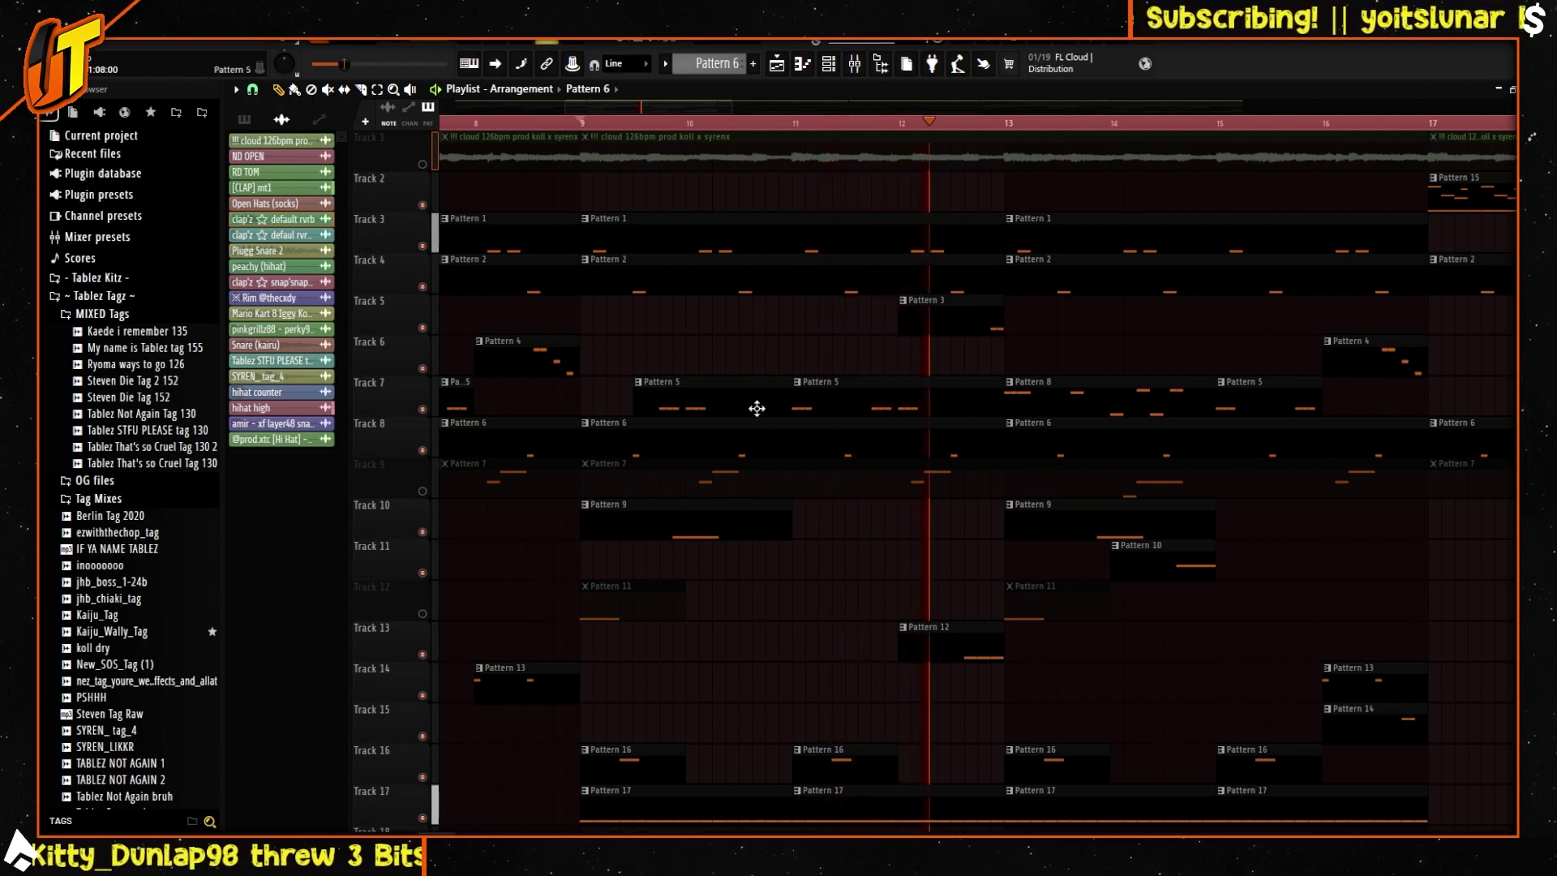
pyautogui.scroll(-1, 827, 465)
pyautogui.press('space')
pyautogui.hscroll(2, 826, 466)
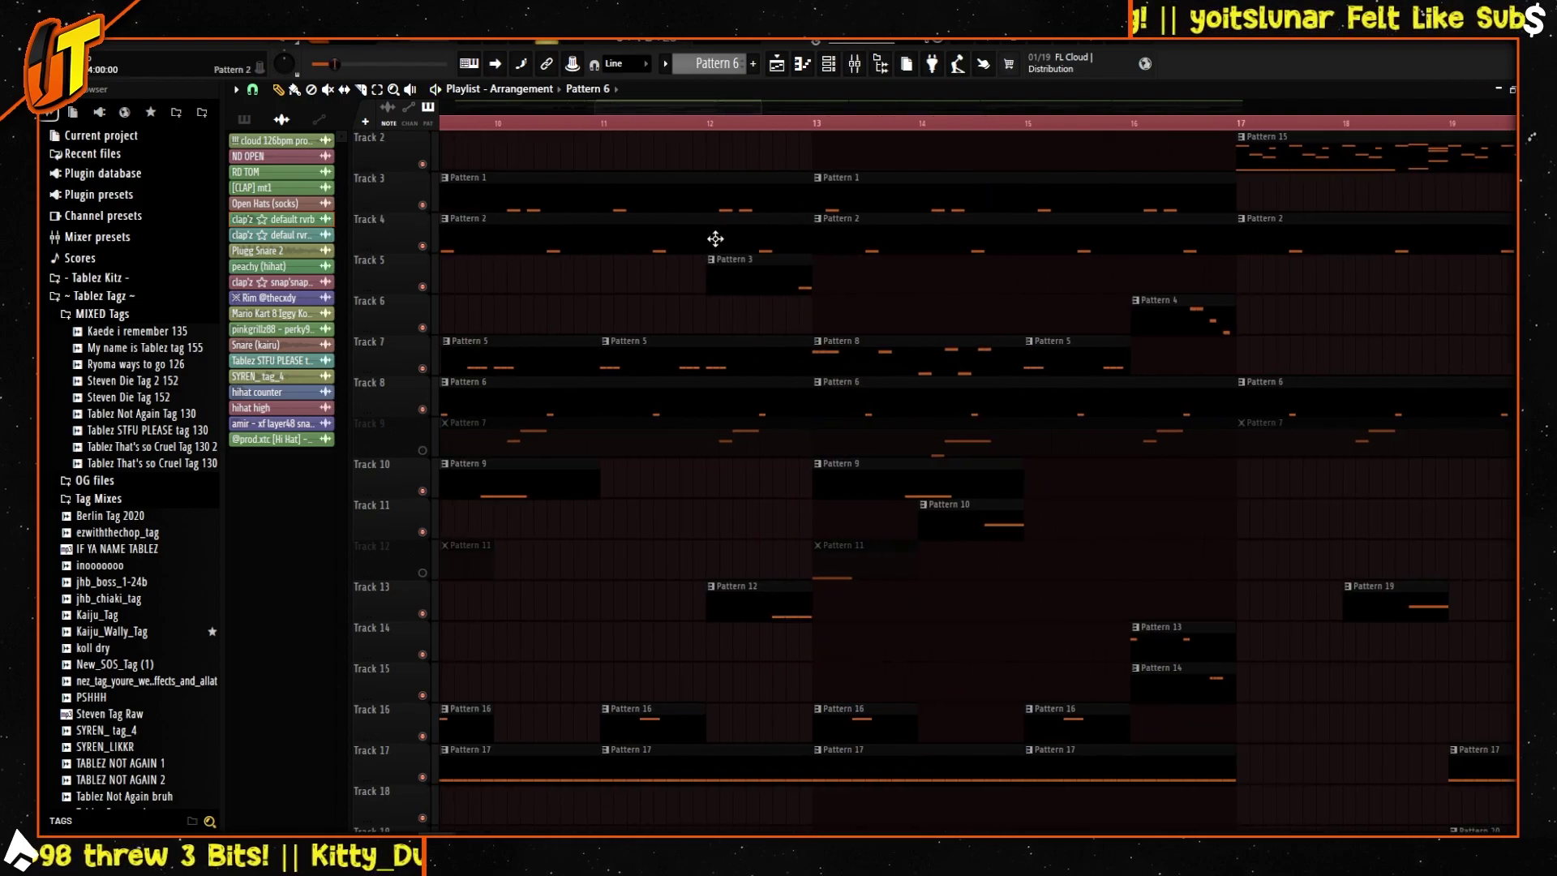
pyautogui.moveTo(709, 105); pyautogui.dragTo(671, 206)
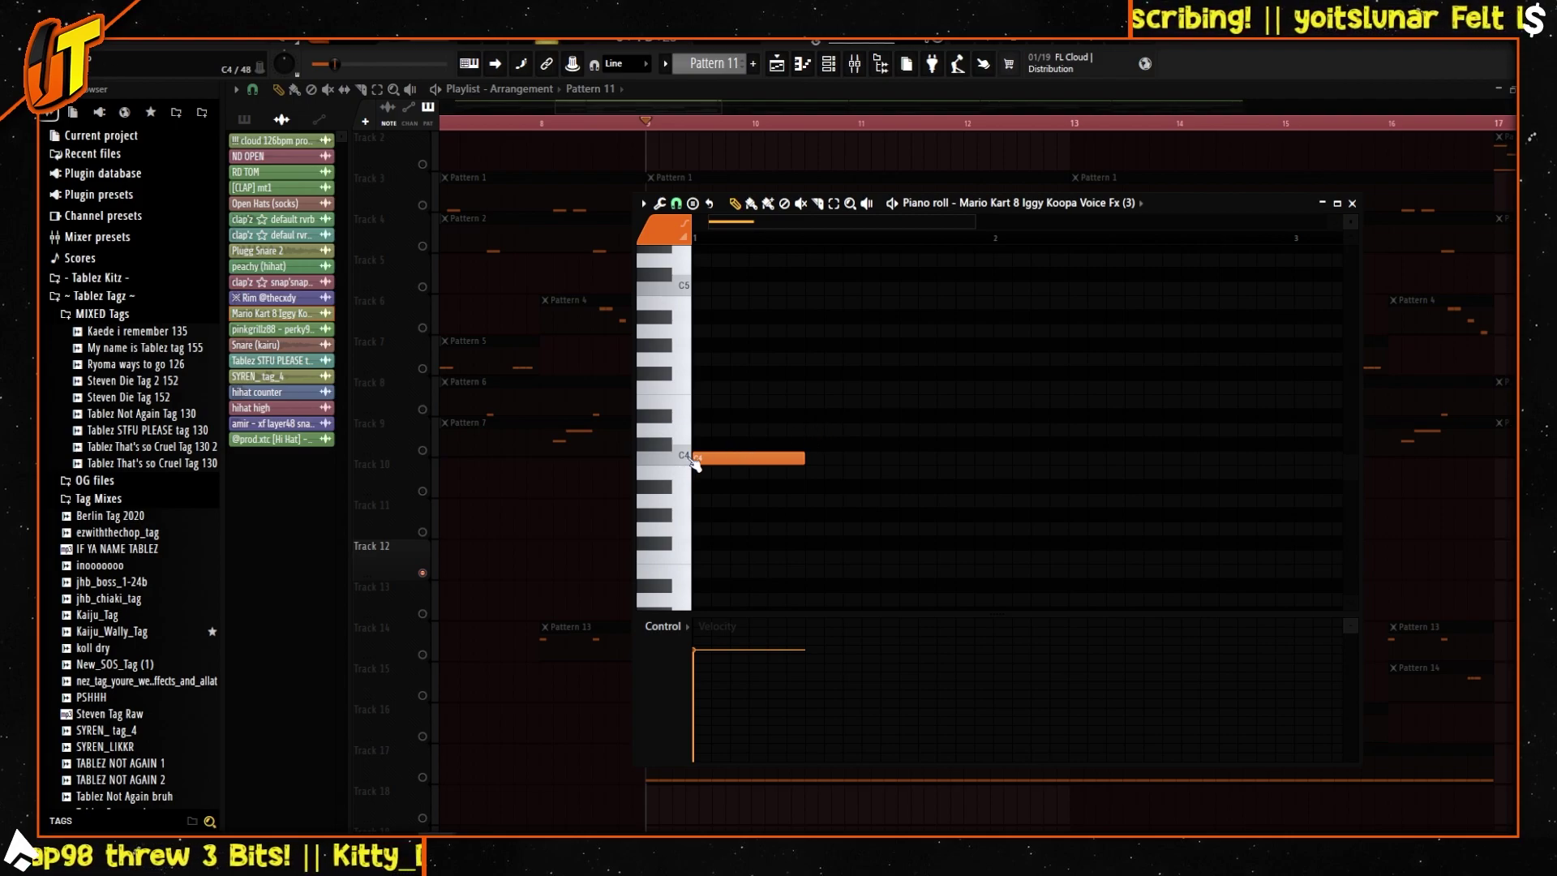
# Step: Audition the Mario Kart 8 Iggy Koopa voice note of Pattern 11 at C4 and try it at C5
pyautogui.press('space')
pyautogui.press('space')
pyautogui.rightClick(734, 460)
pyautogui.scroll(4, 742, 502)
pyautogui.click(716, 543)
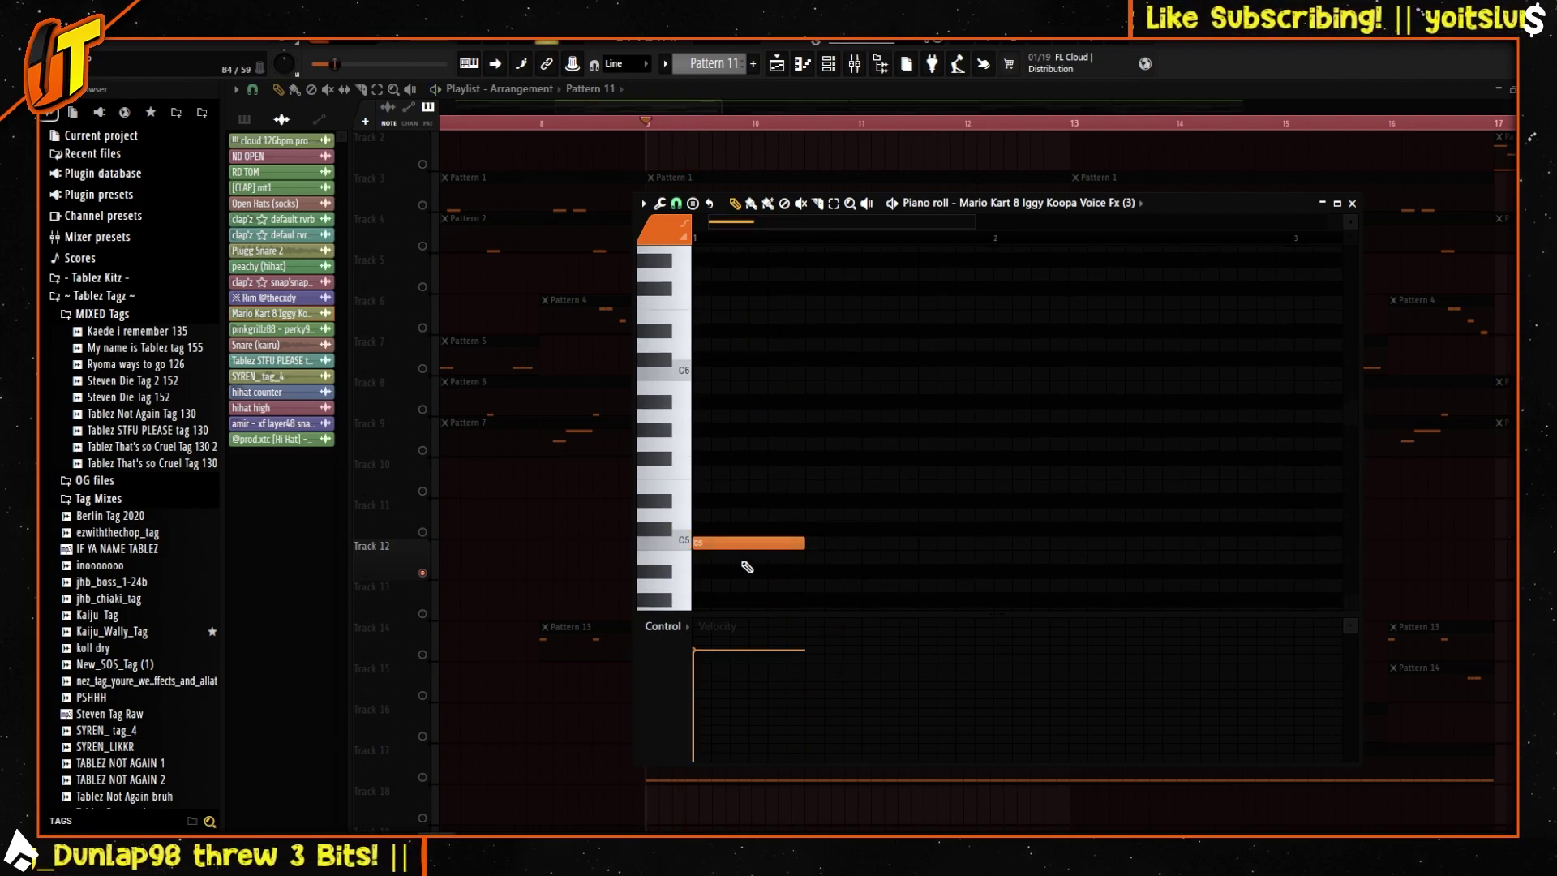
pyautogui.press('space')
pyautogui.press('space')
pyautogui.press('space')
pyautogui.press('space')
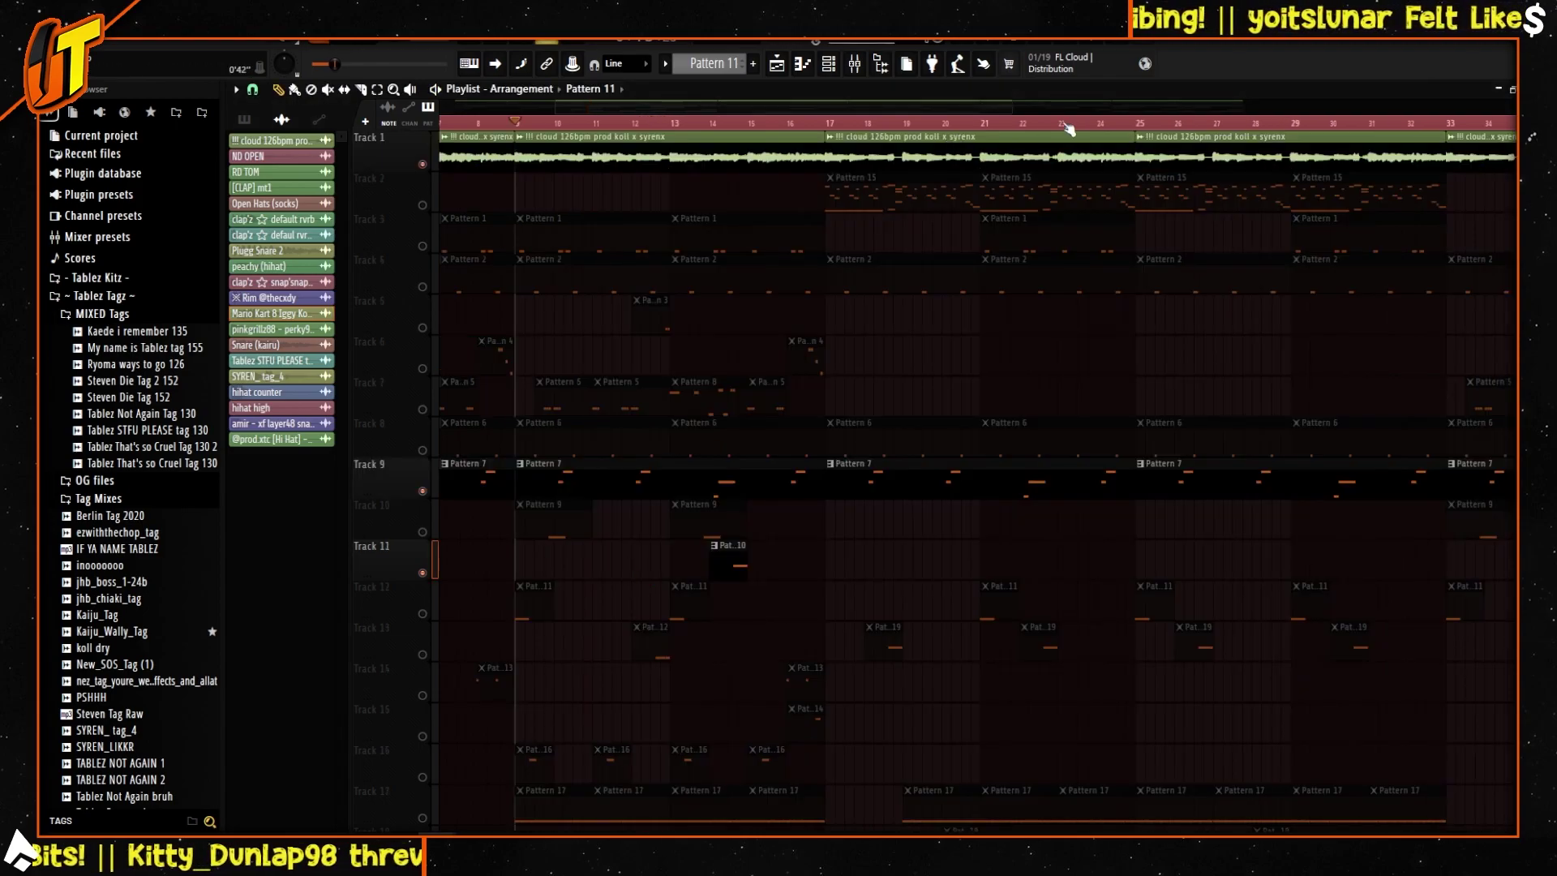
# Step: Play Tracks 9 and 11 with the cloud 126bpm sample from bar 9 and unmute Track 13
pyautogui.press('space')
pyautogui.moveTo(1012, 106); pyautogui.dragTo(715, 116)
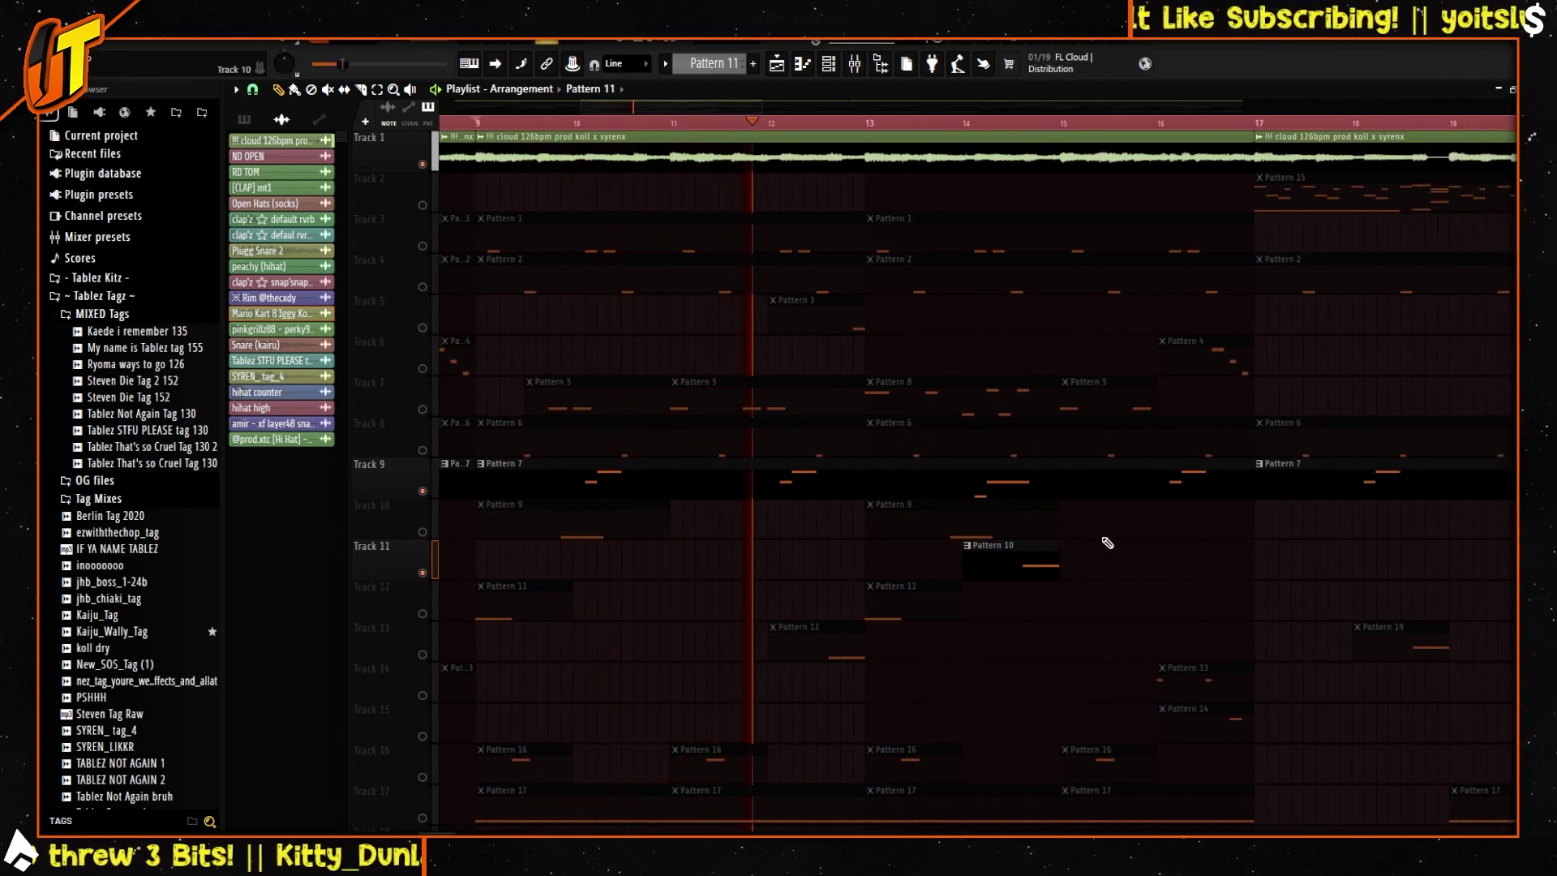
pyautogui.click(424, 654)
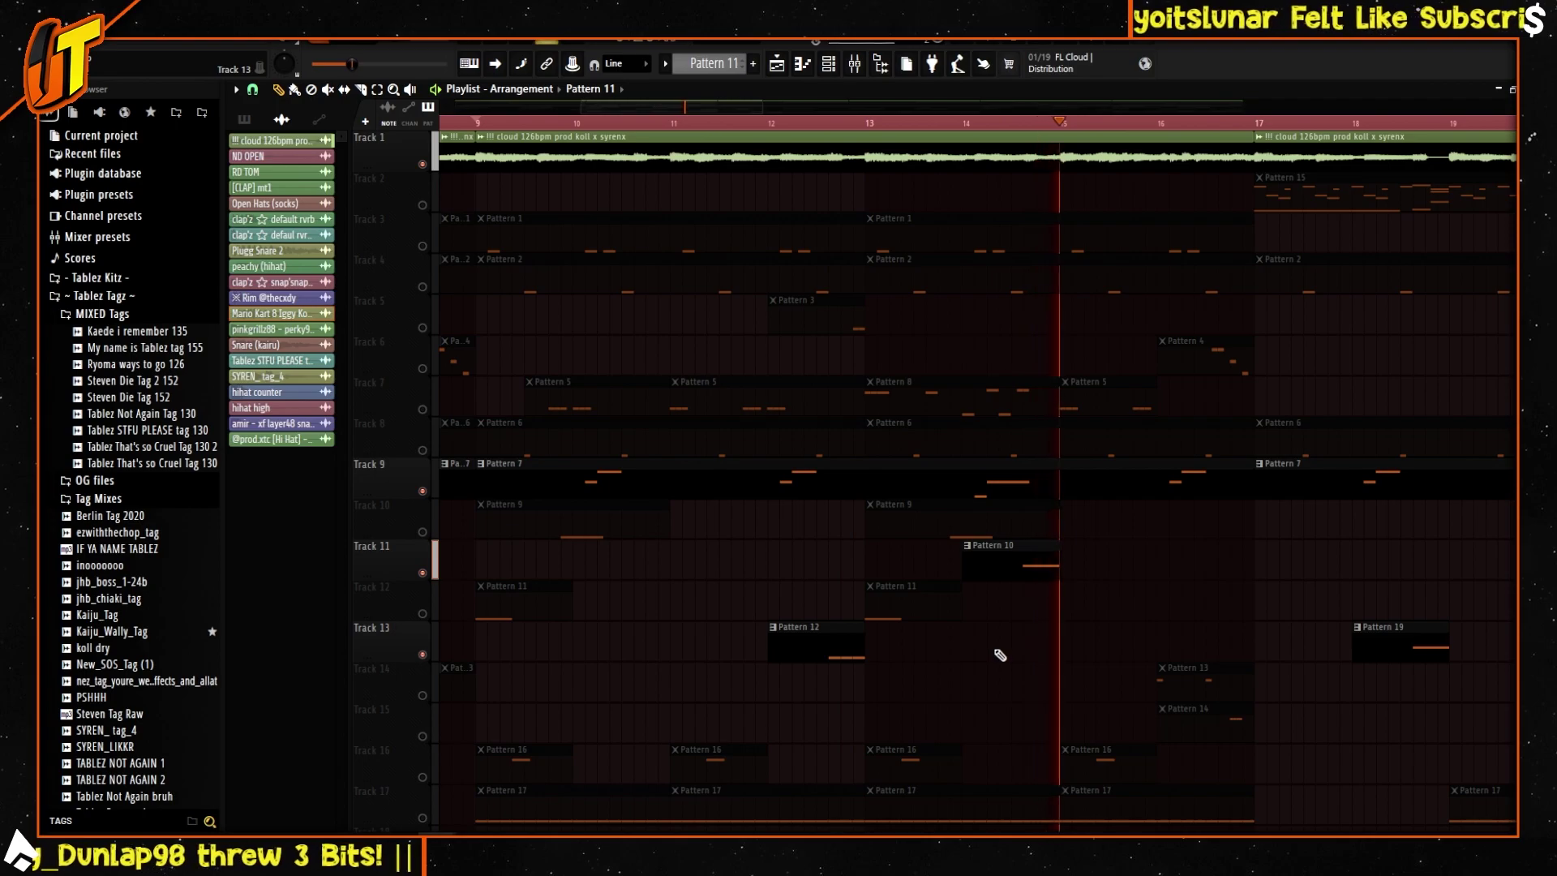
# Step: Examine the 808 notes of Patterns 7 and 10, auditioning the C5 and C#5 keys
pyautogui.doubleClick(972, 486)
pyautogui.click(685, 432)
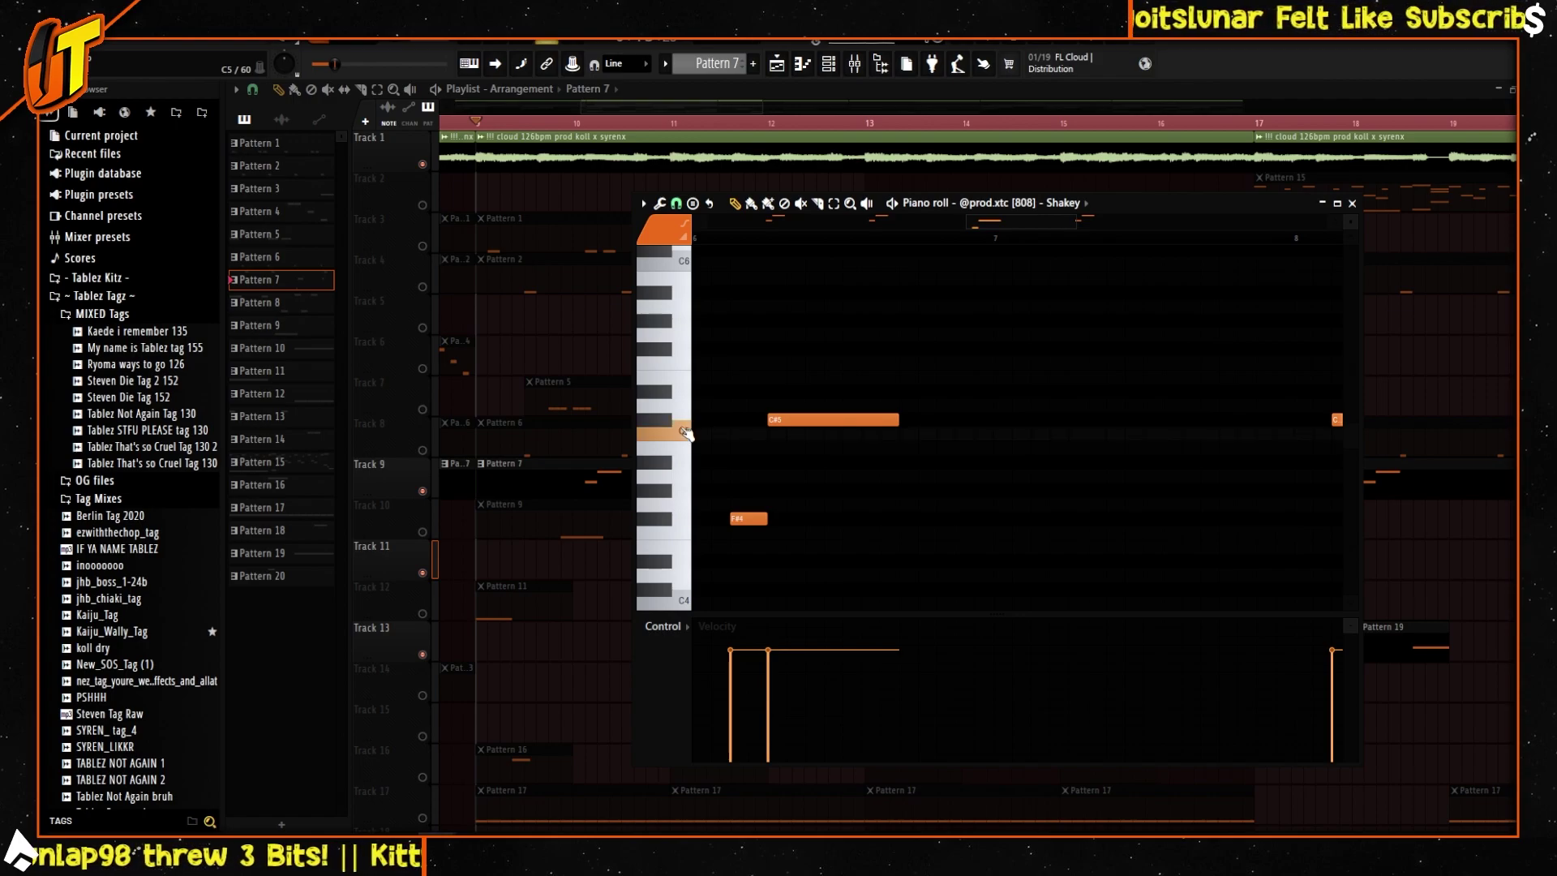
pyautogui.click(685, 432)
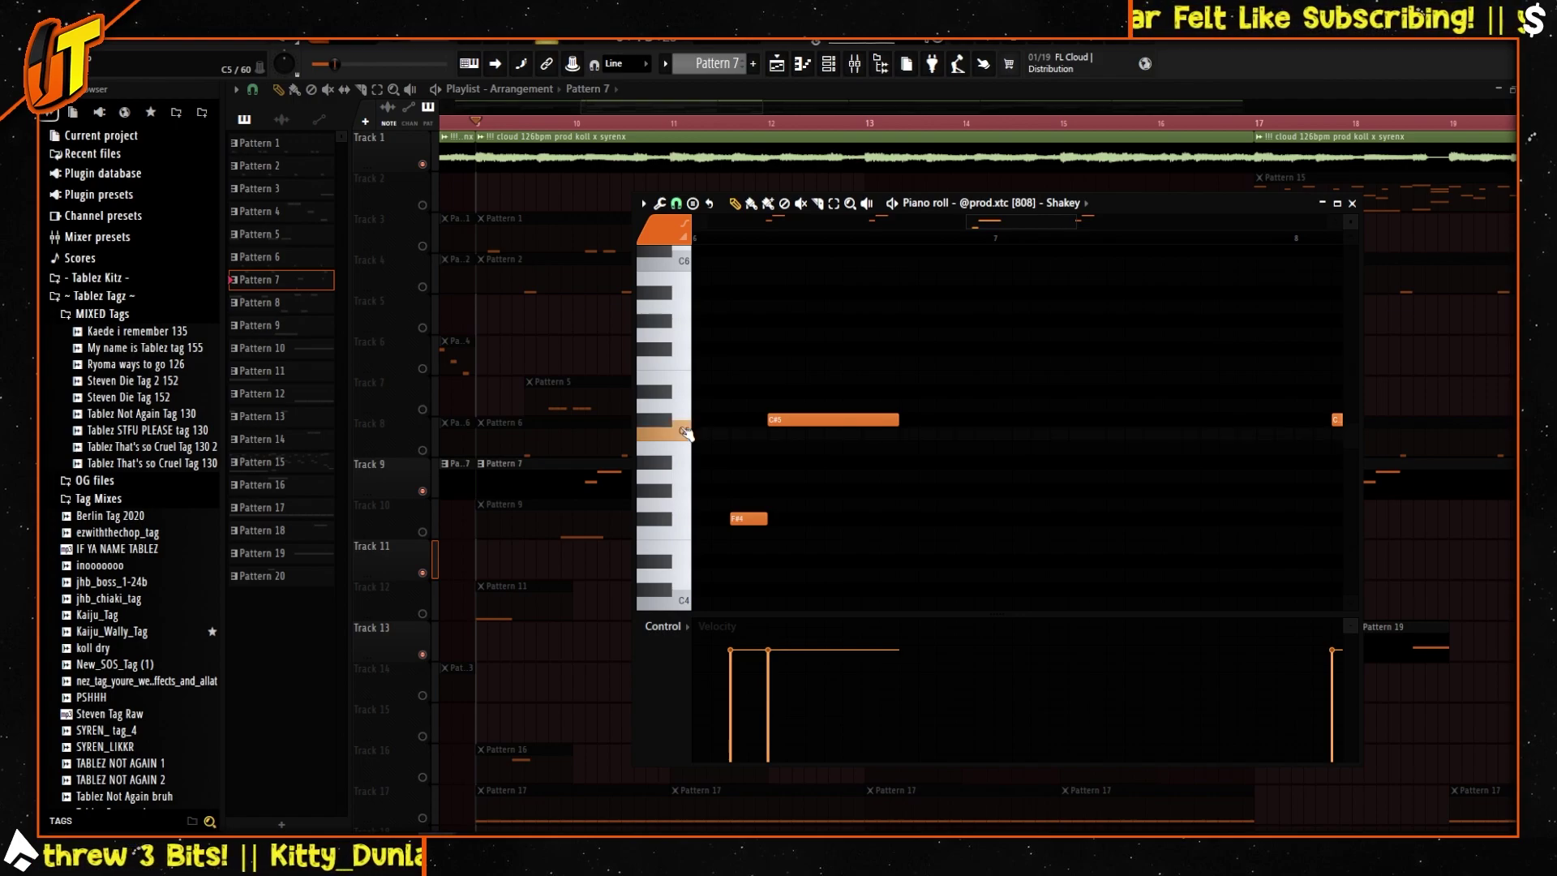
pyautogui.click(671, 421)
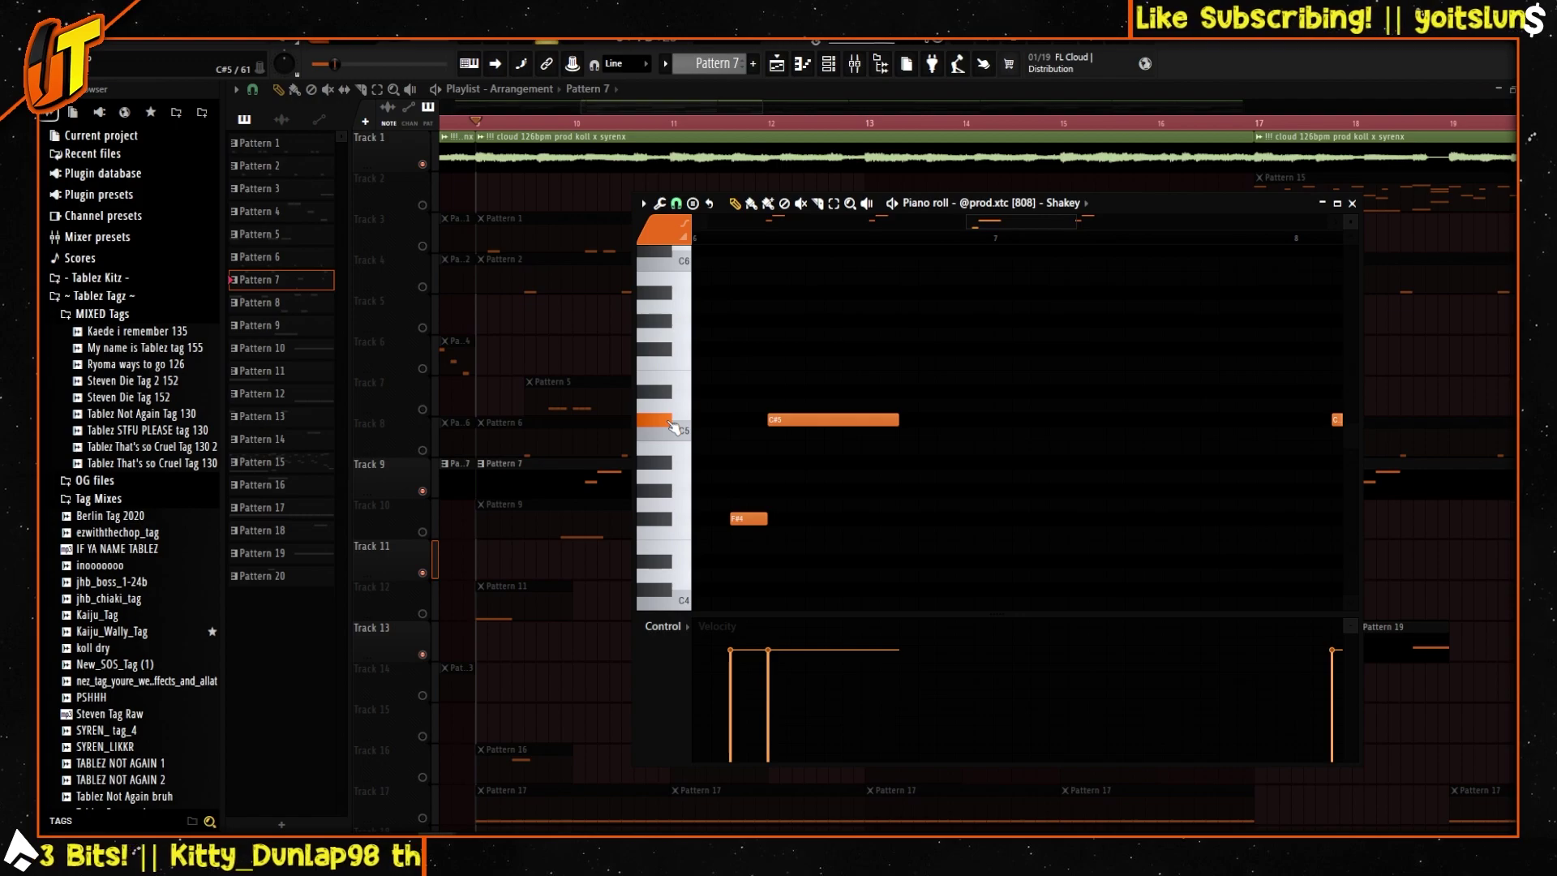
pyautogui.press('Escape')
pyautogui.doubleClick(803, 635)
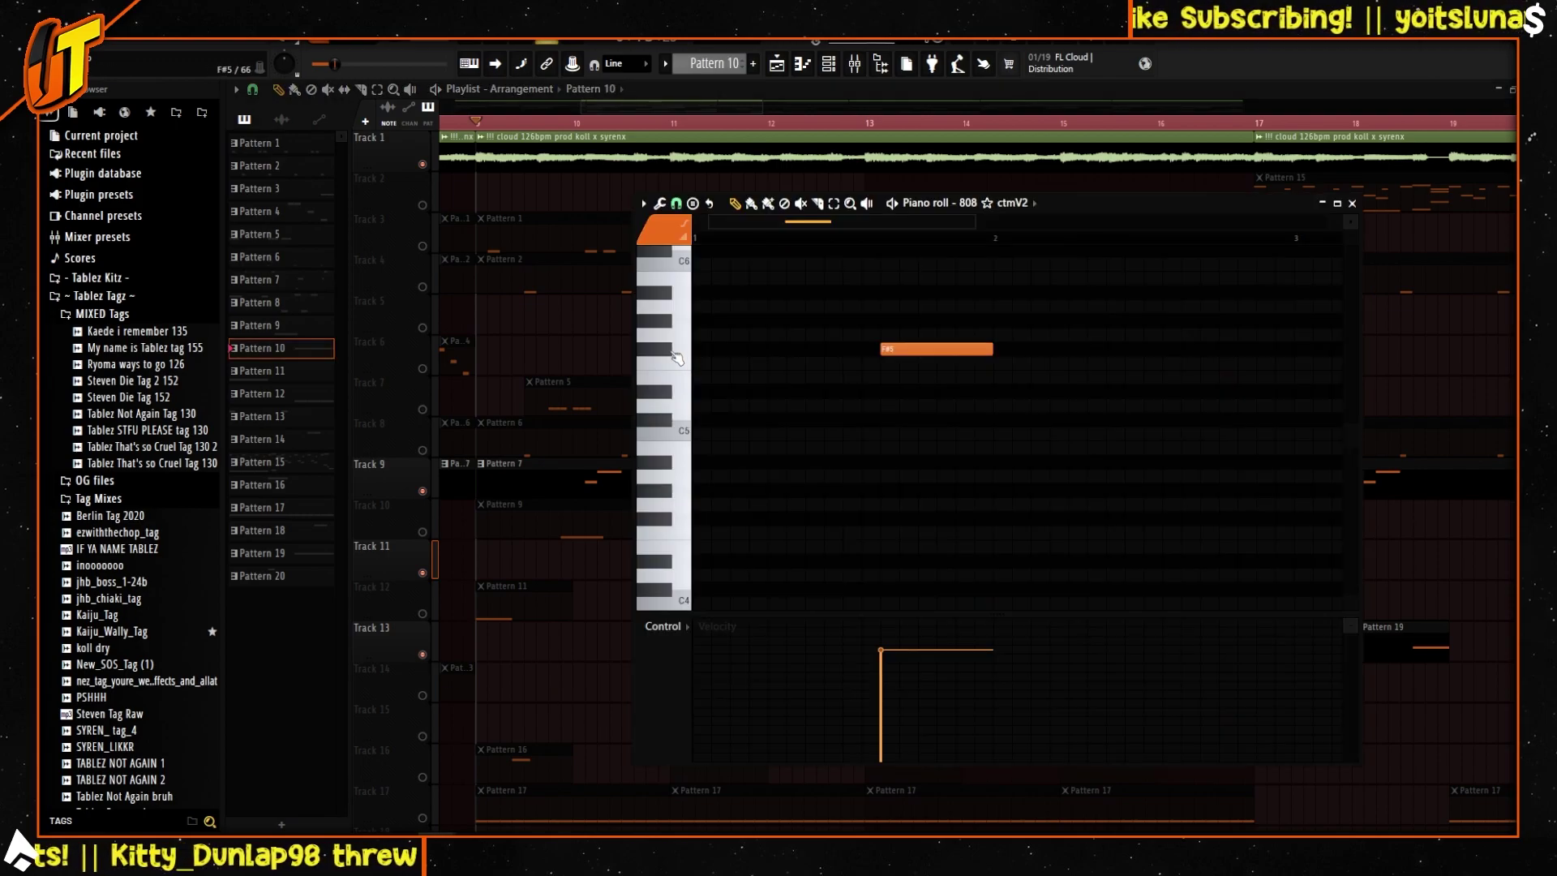
pyautogui.click(664, 407)
pyautogui.moveTo(665, 407); pyautogui.dragTo(667, 425)
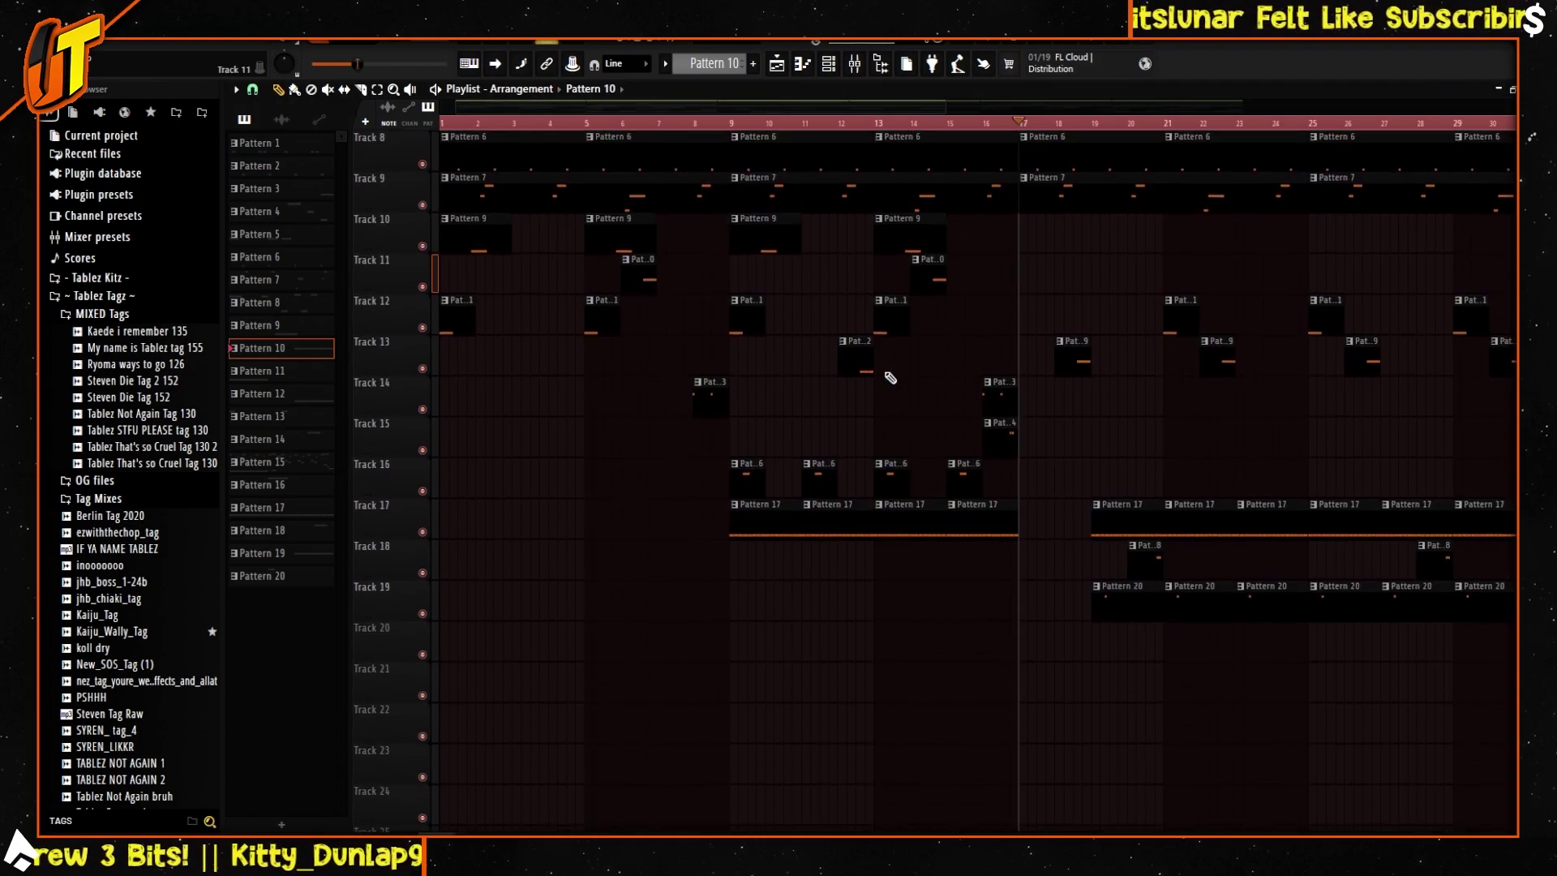
# Step: Solo Track 2 and open the ZENOLOGY channel to examine its TL R&F preset
pyautogui.scroll(7, 891, 378)
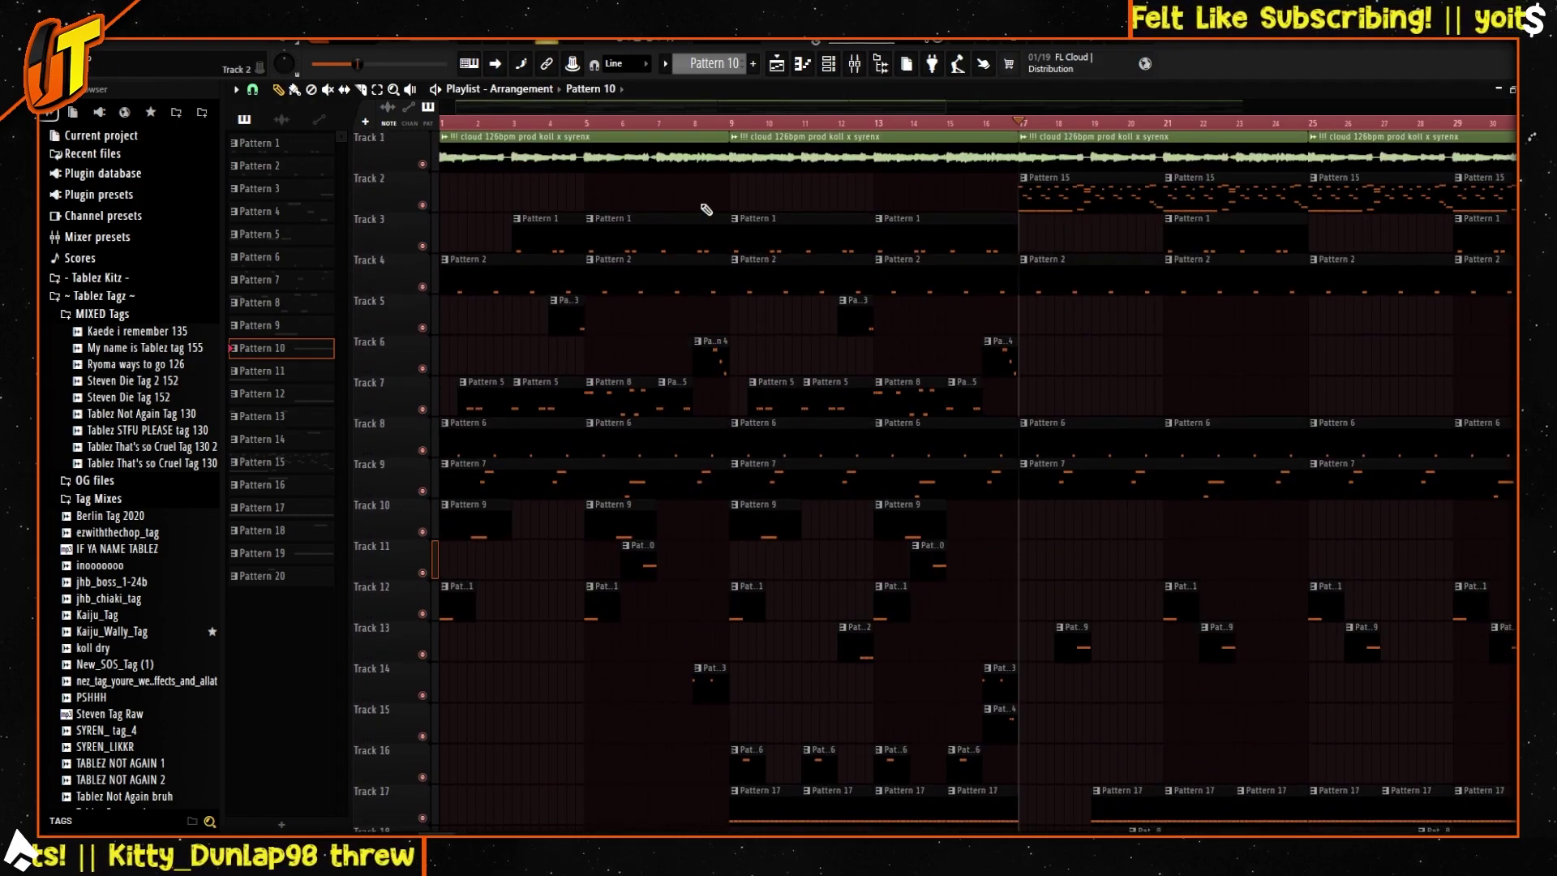
pyautogui.moveTo(457, 106); pyautogui.dragTo(651, 106)
pyautogui.rightClick(423, 205)
pyautogui.click(827, 65)
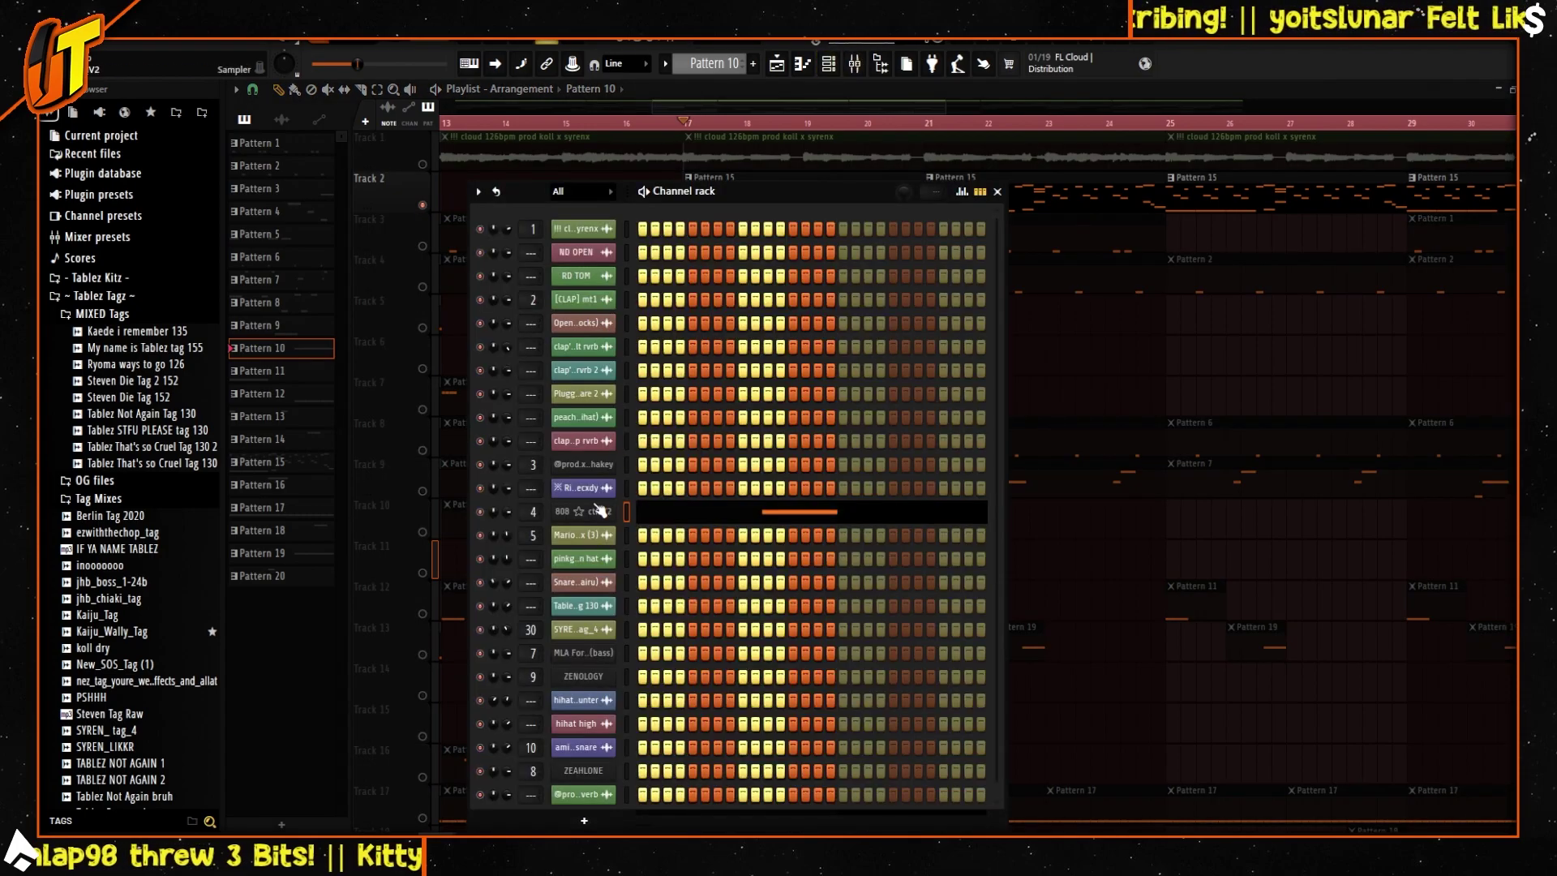
pyautogui.click(583, 676)
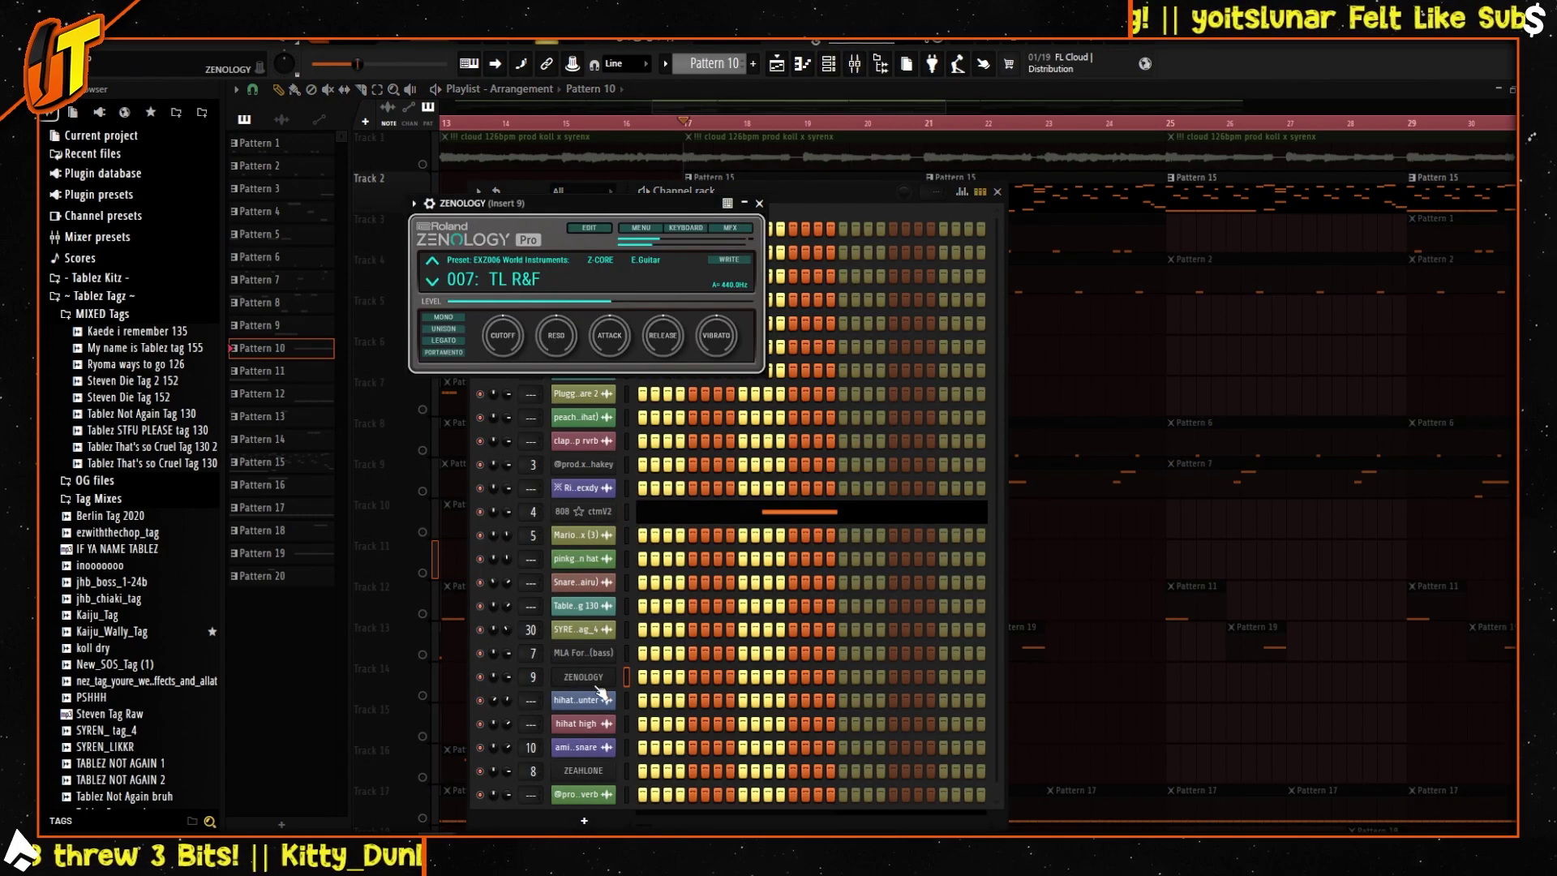
pyautogui.click(502, 279)
# Step: Play the soloed melody from bar 17, close ZENOLOGY, and examine the melody notes in Pattern 15
pyautogui.click(1228, 76)
pyautogui.press('space')
pyautogui.click(997, 191)
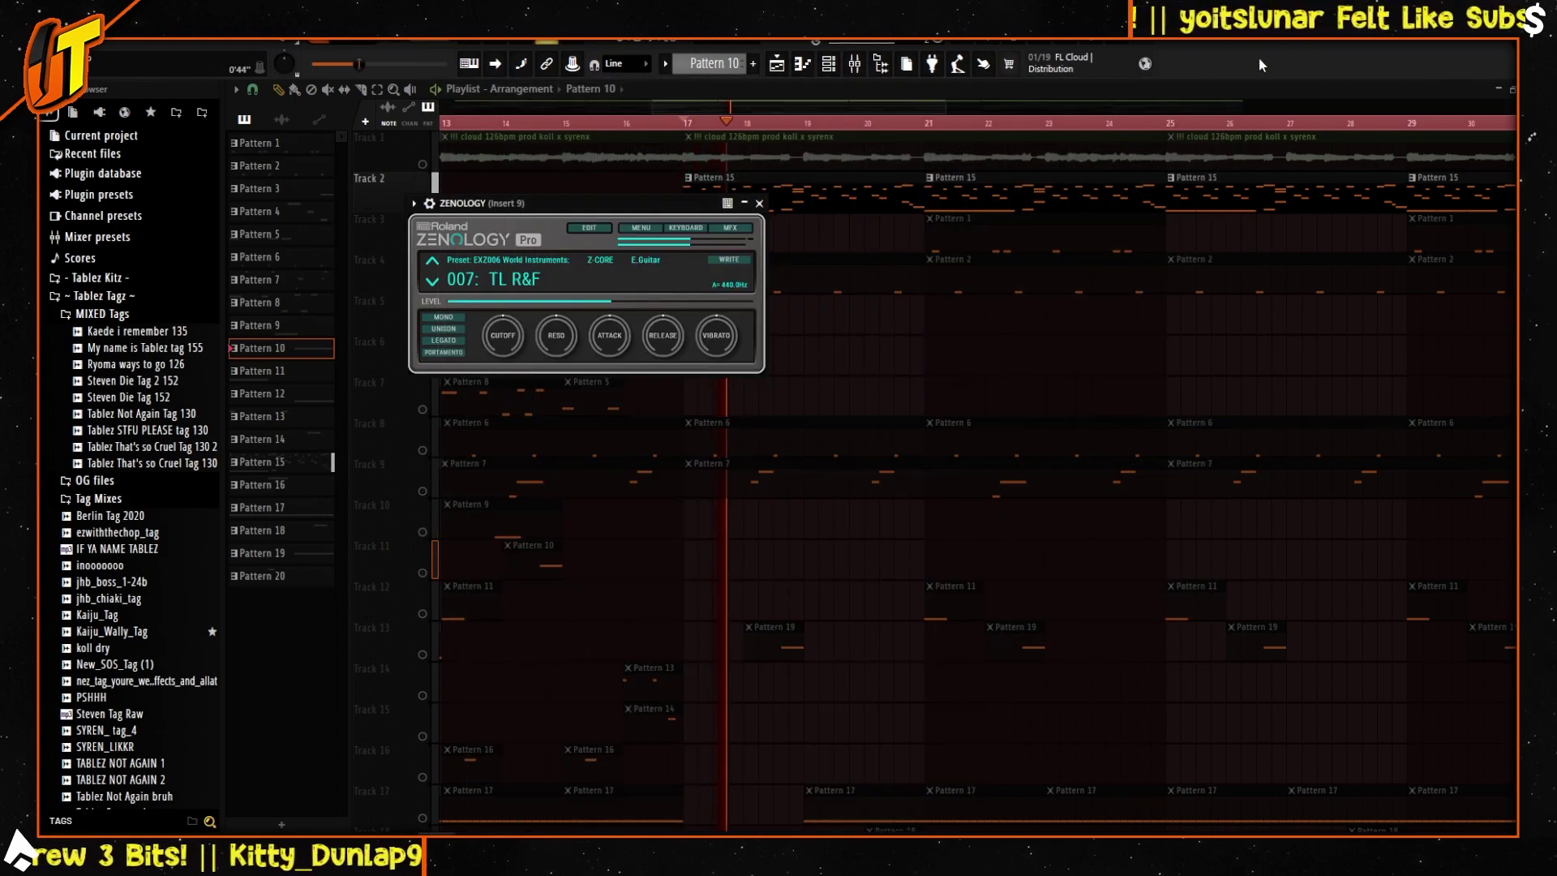
pyautogui.click(759, 203)
pyautogui.doubleClick(758, 204)
pyautogui.moveTo(956, 221); pyautogui.dragTo(1126, 237)
pyautogui.moveTo(1033, 224); pyautogui.dragTo(917, 257)
pyautogui.moveTo(988, 211); pyautogui.dragTo(923, 226)
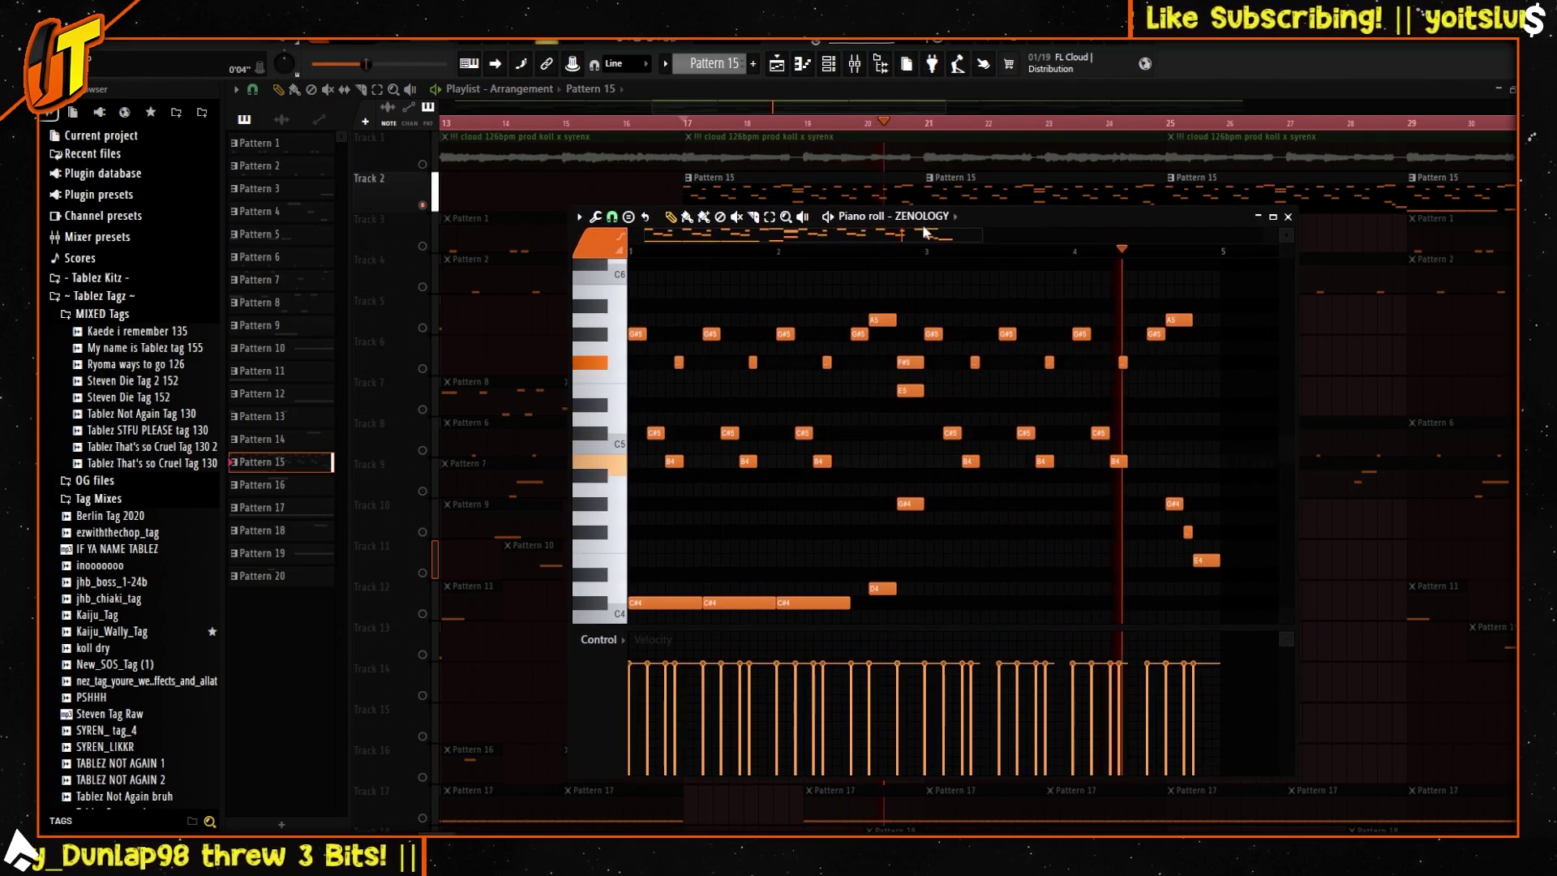
pyautogui.press('F7')
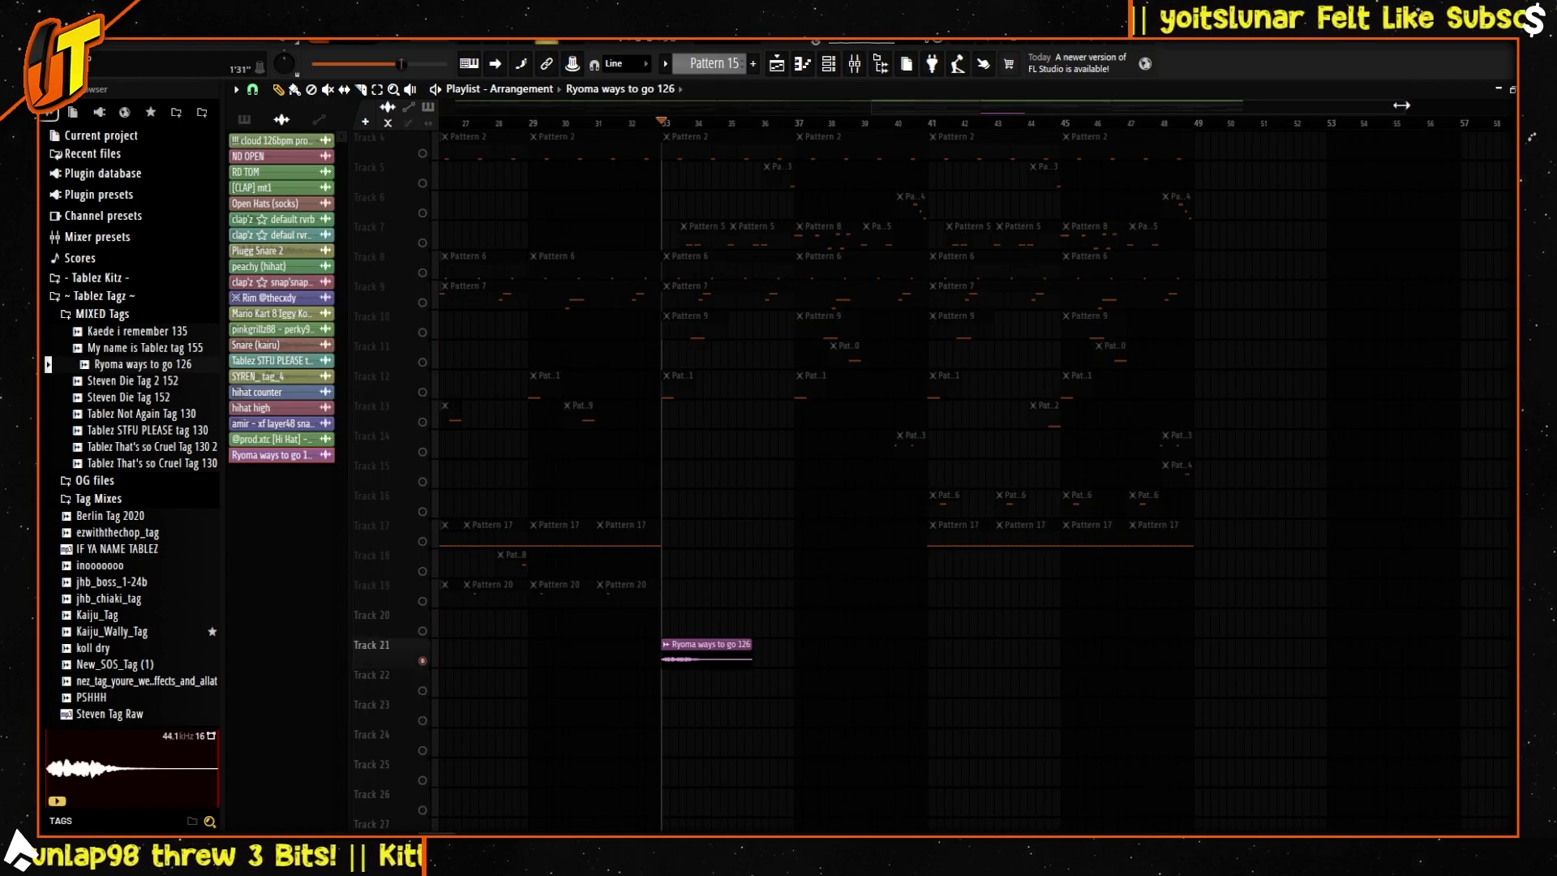
# Step: Examine the channel settings of the Ryoma ways to go 126 tag clip on Track 21 and close them
pyautogui.moveTo(1362, 92); pyautogui.dragTo(1022, 108)
pyautogui.scroll(2, 1481, 148)
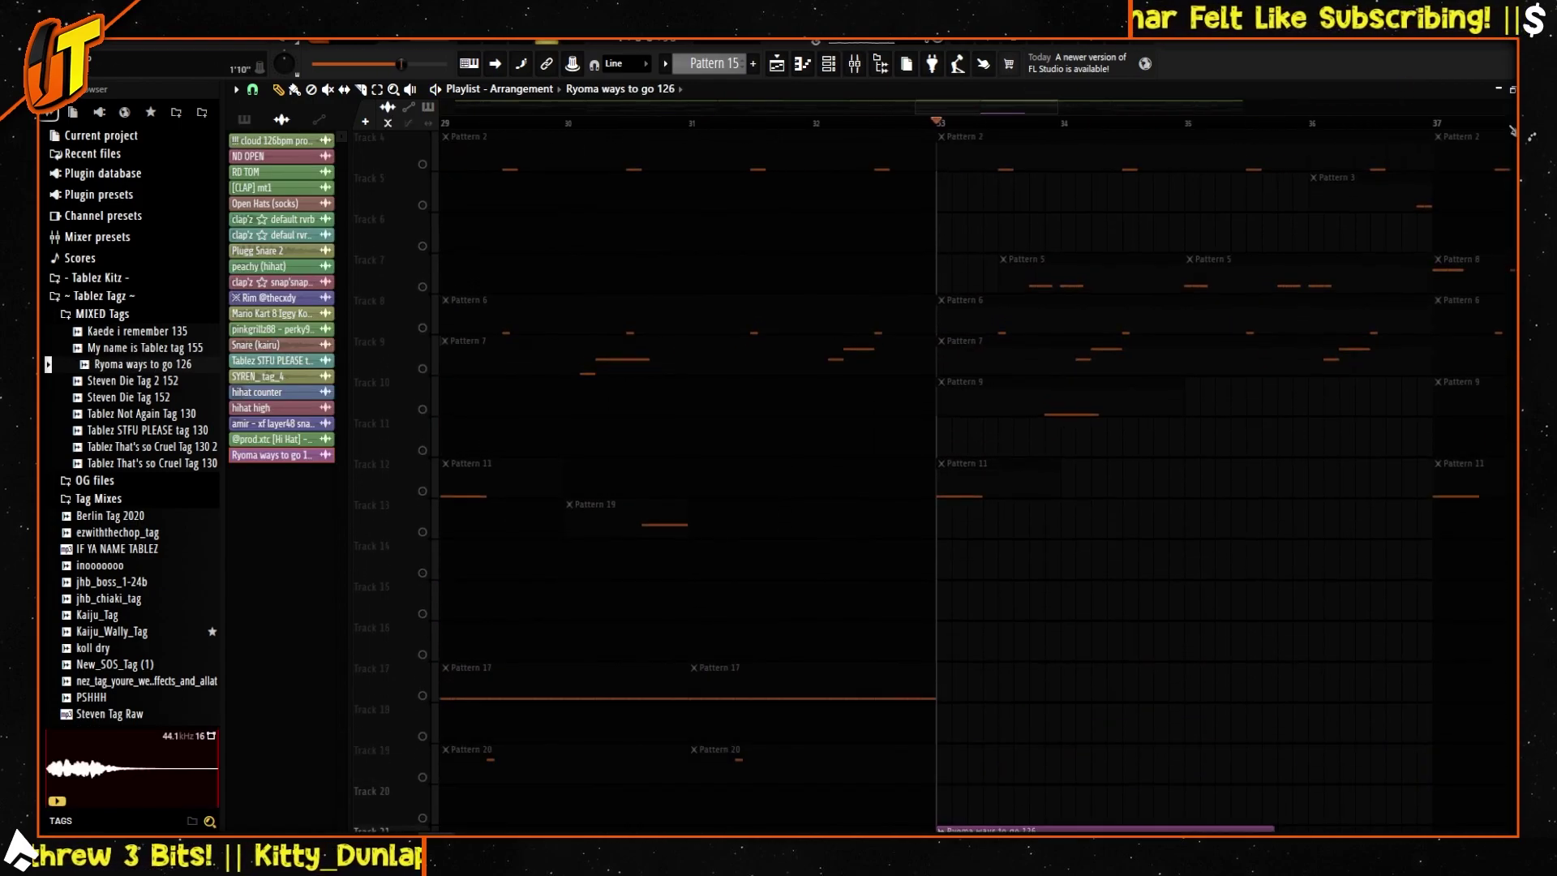
pyautogui.scroll(-2, 1070, 646)
pyautogui.doubleClick(1028, 690)
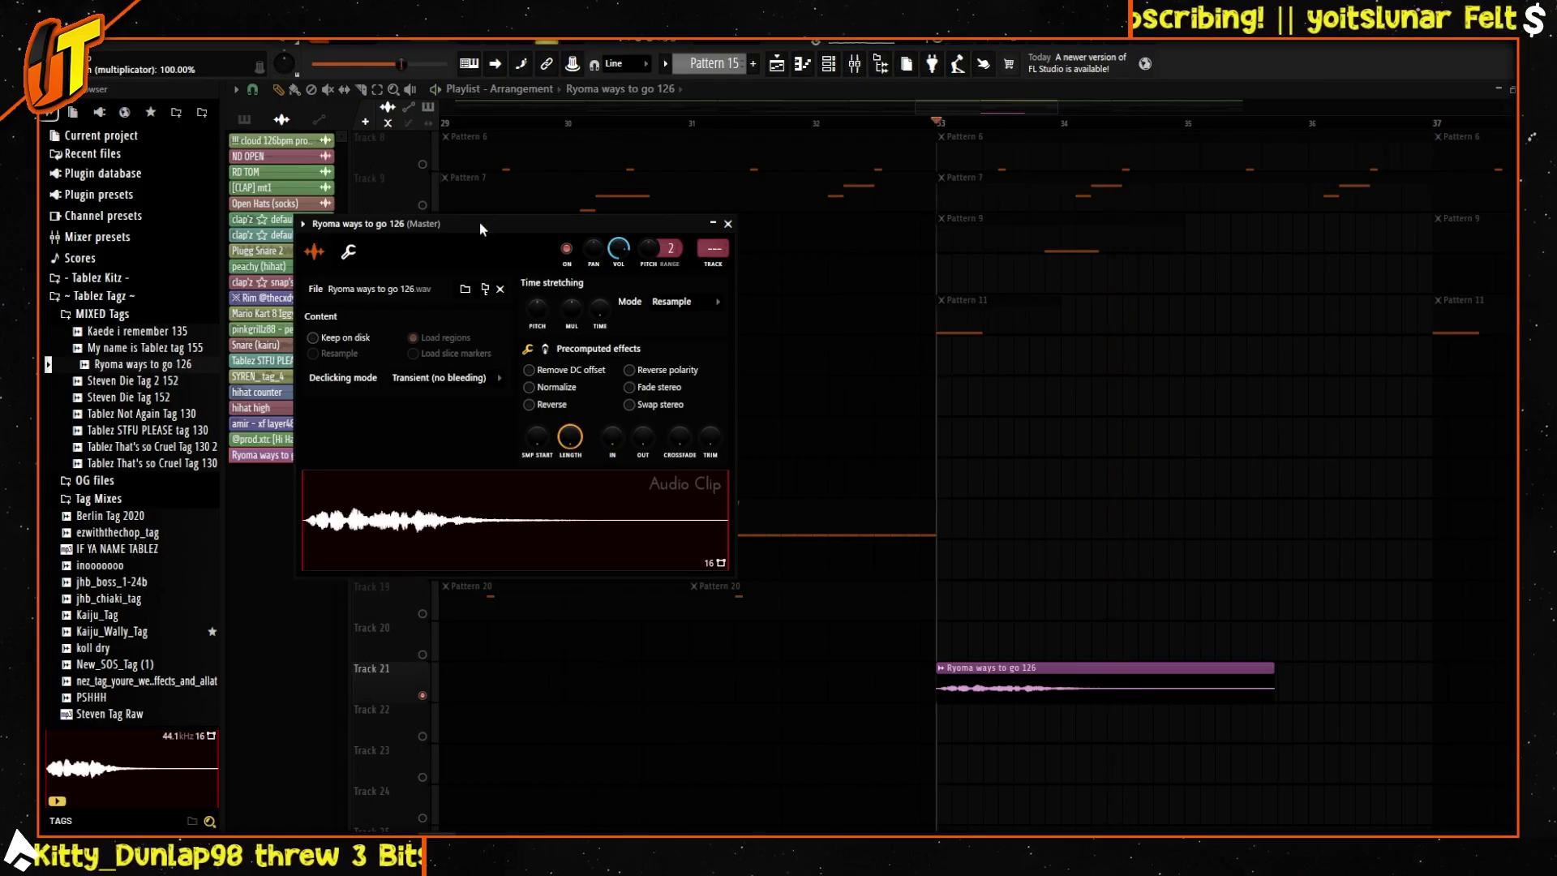
pyautogui.moveTo(480, 229); pyautogui.dragTo(746, 312)
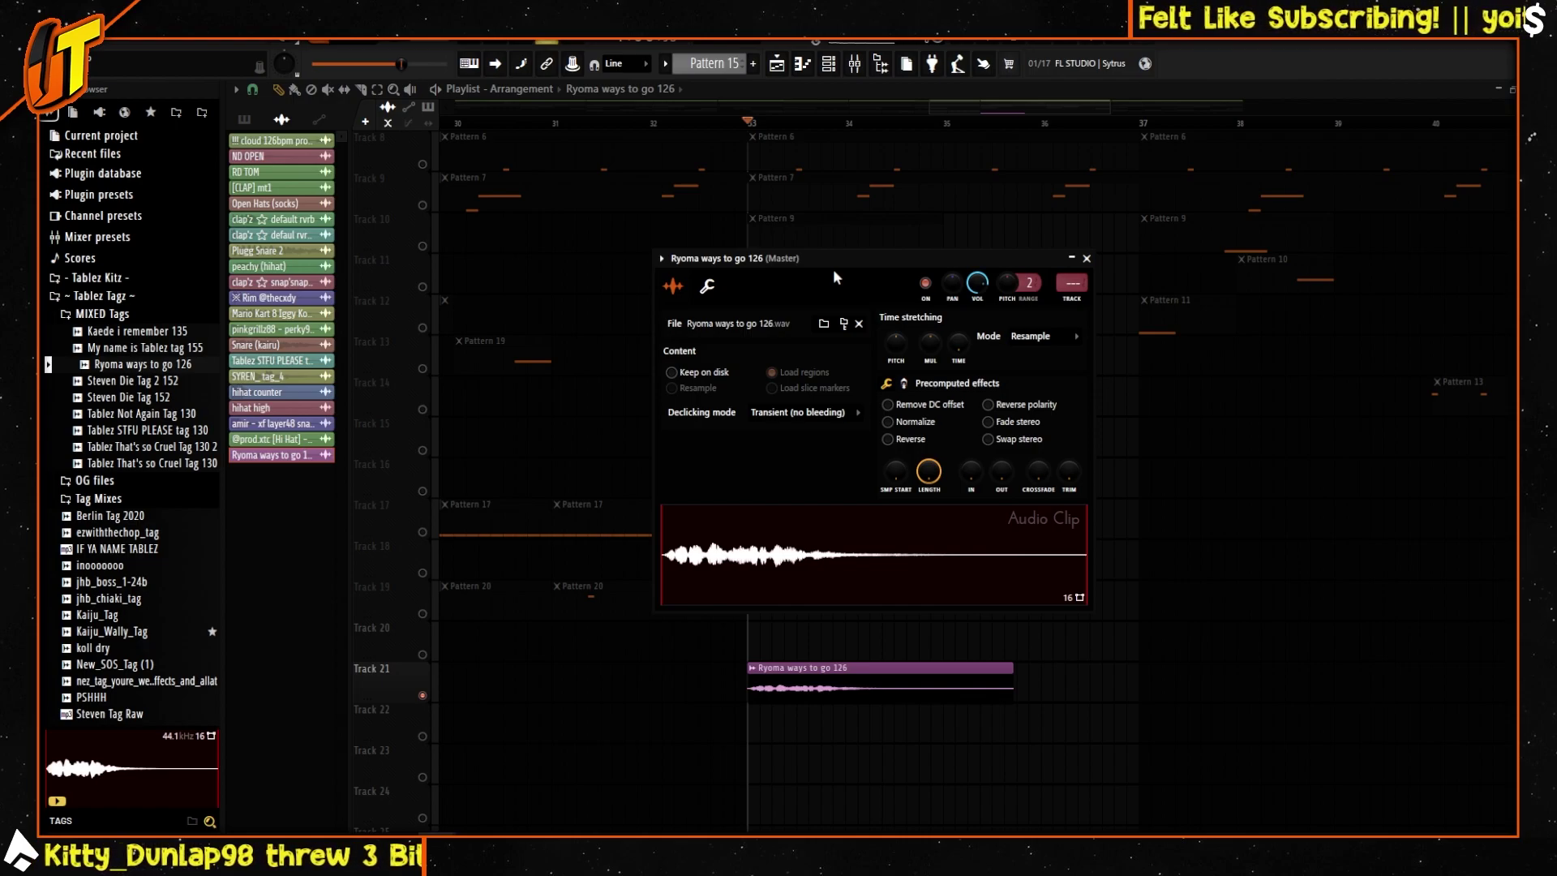
pyautogui.moveTo(834, 272); pyautogui.dragTo(879, 274)
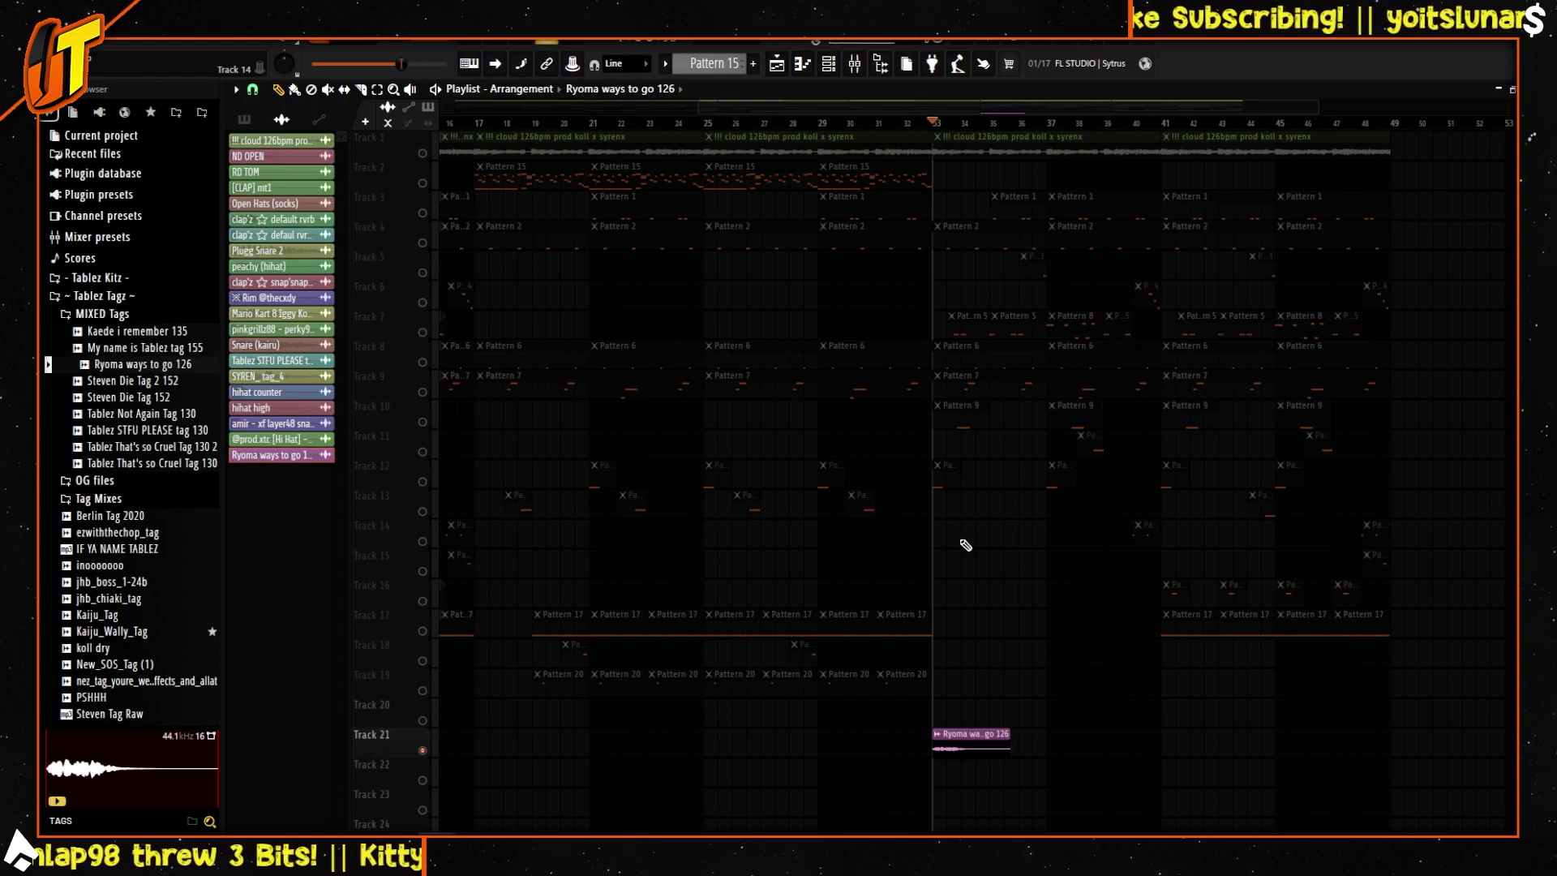
pyautogui.doubleClick(973, 735)
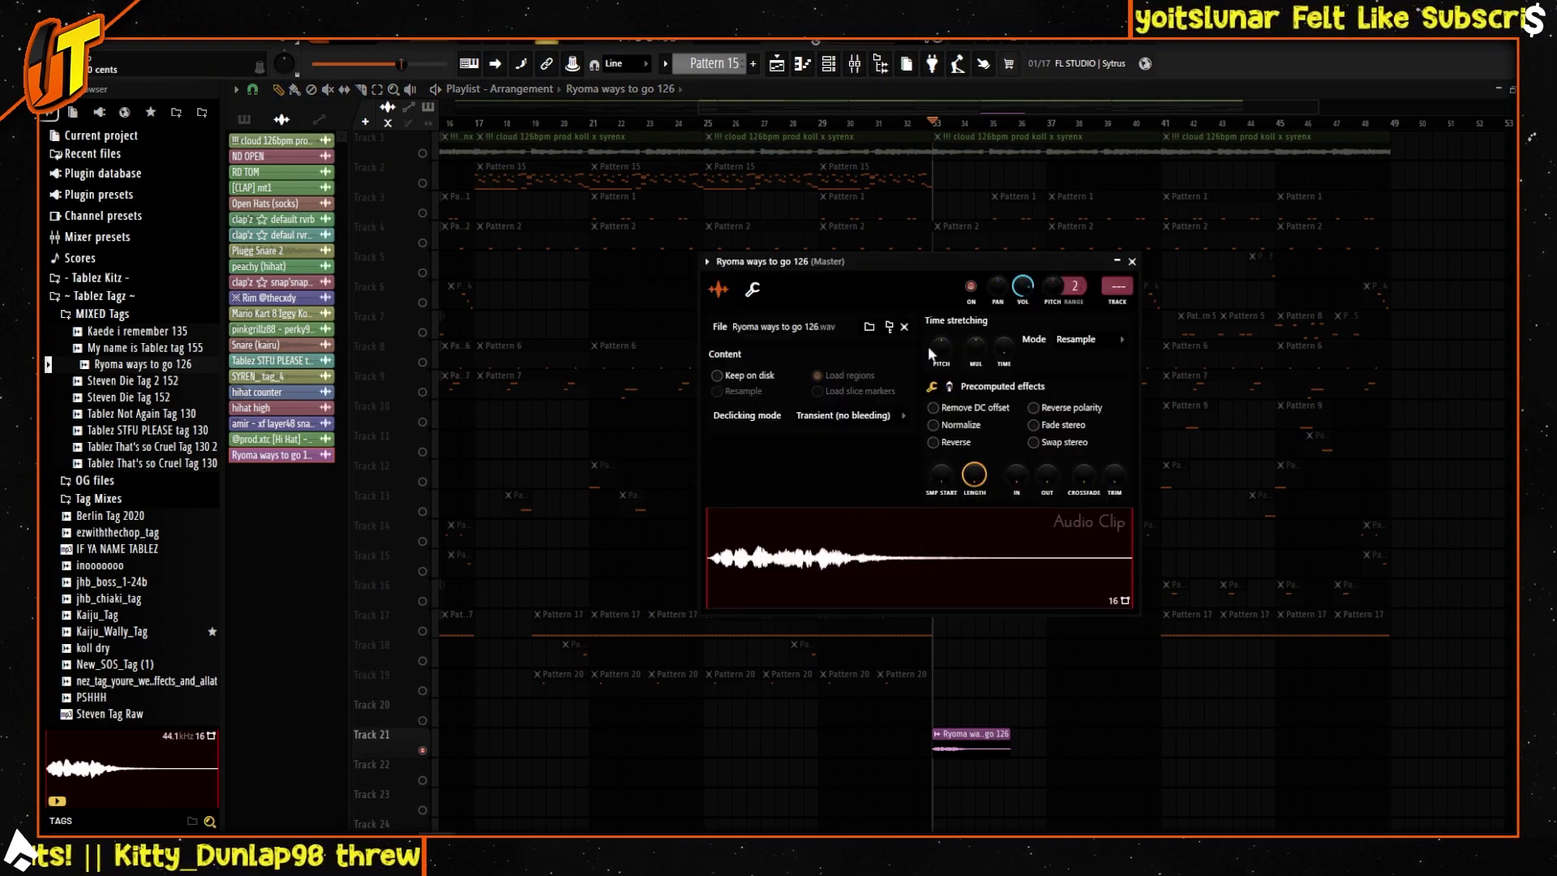
pyautogui.moveTo(863, 261); pyautogui.dragTo(790, 236)
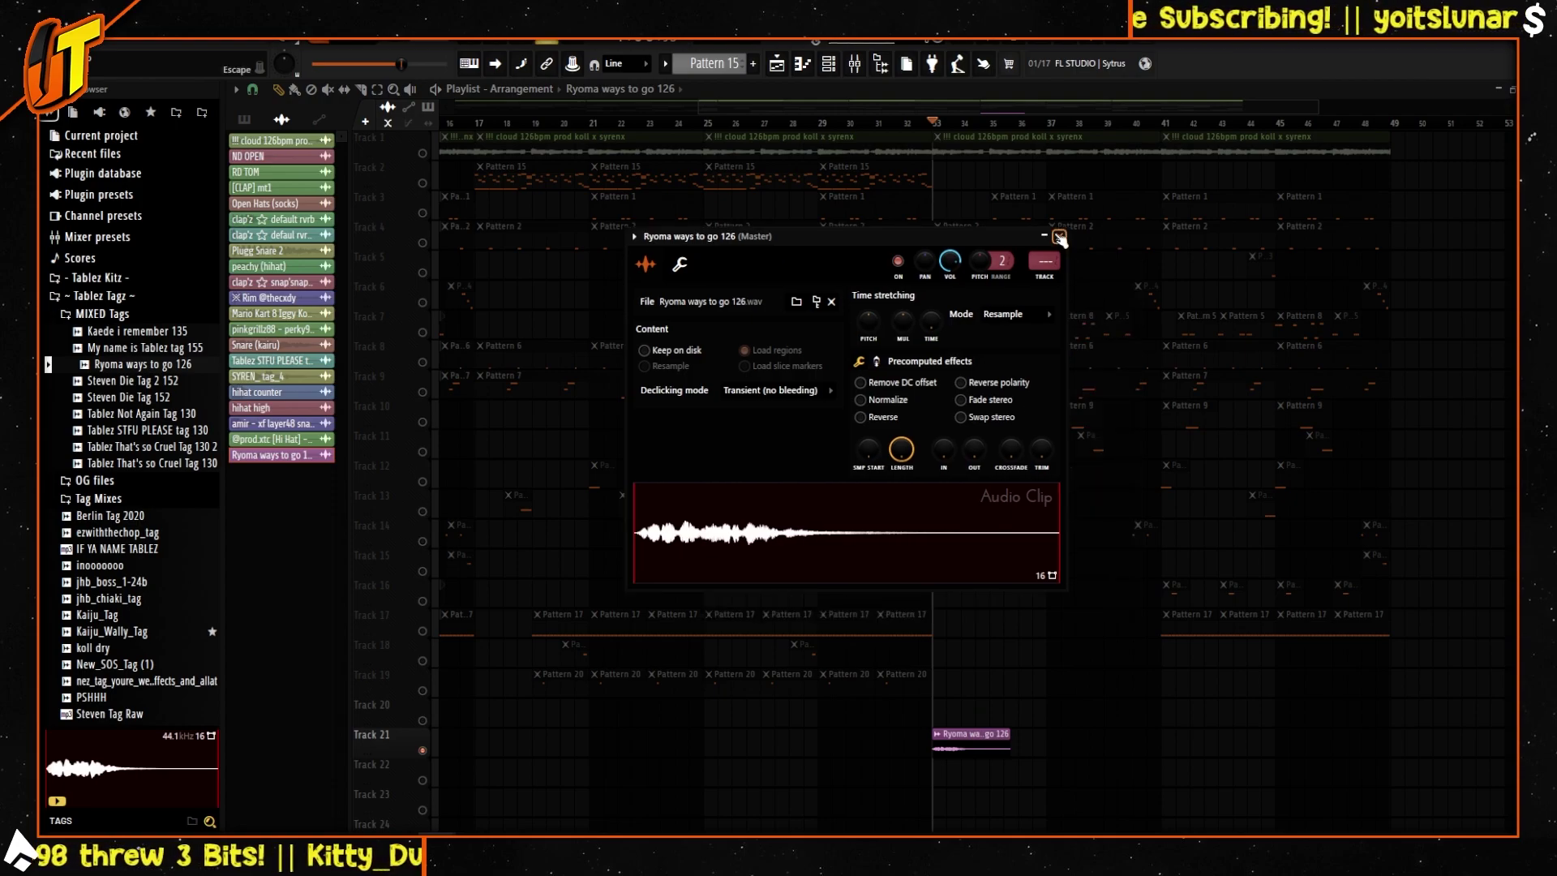
pyautogui.click(1058, 237)
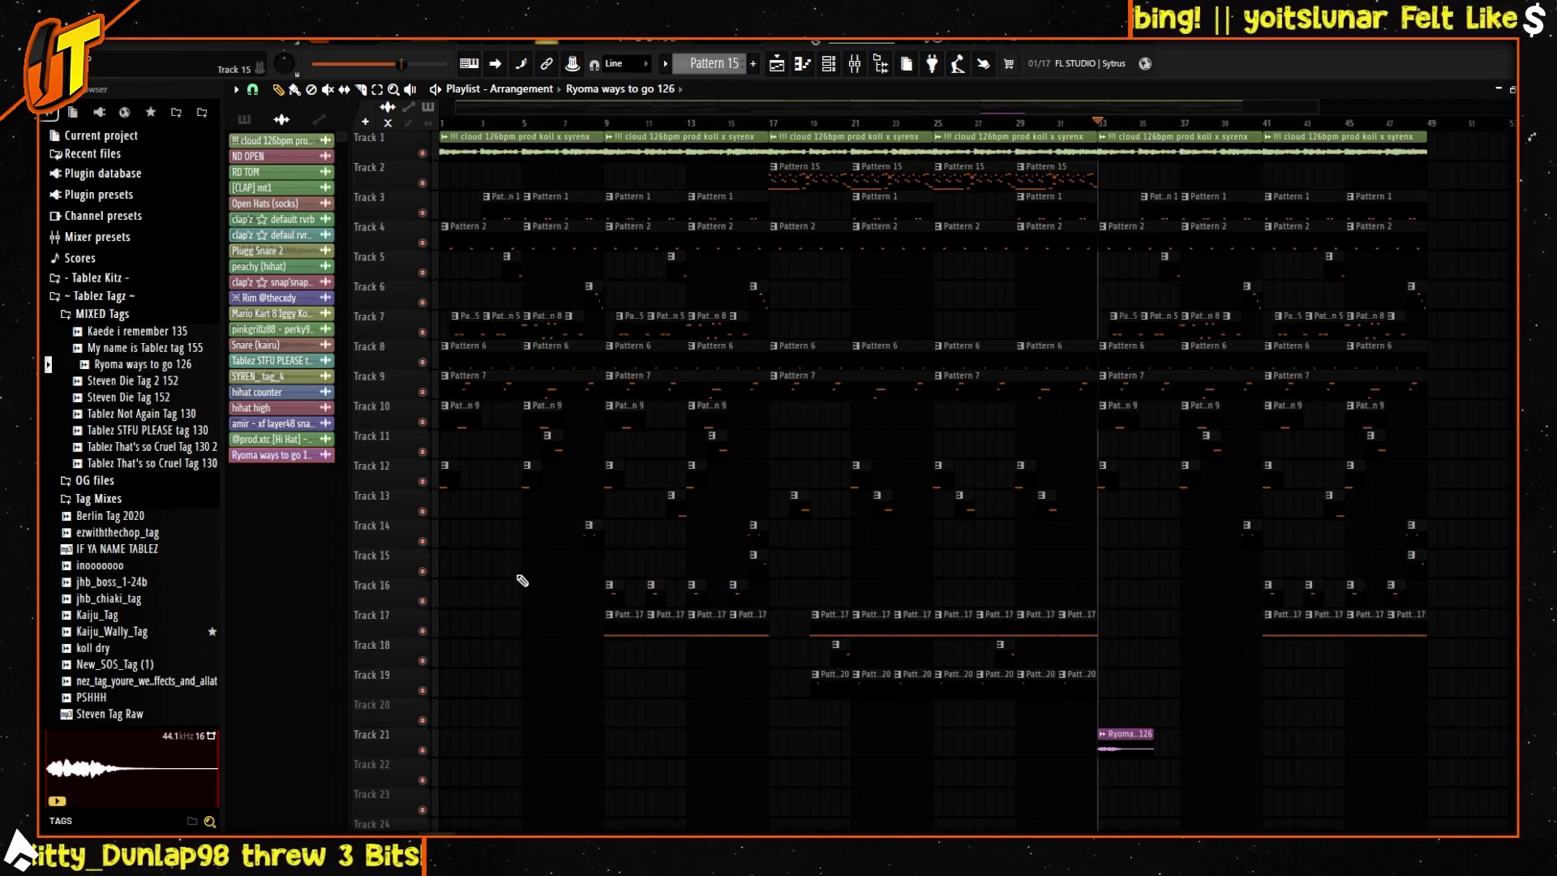
# Step: Examine the whole arrangement from bar 1 to its end at bar 49 with all tracks unmuted
pyautogui.moveTo(743, 106); pyautogui.dragTo(1001, 106)
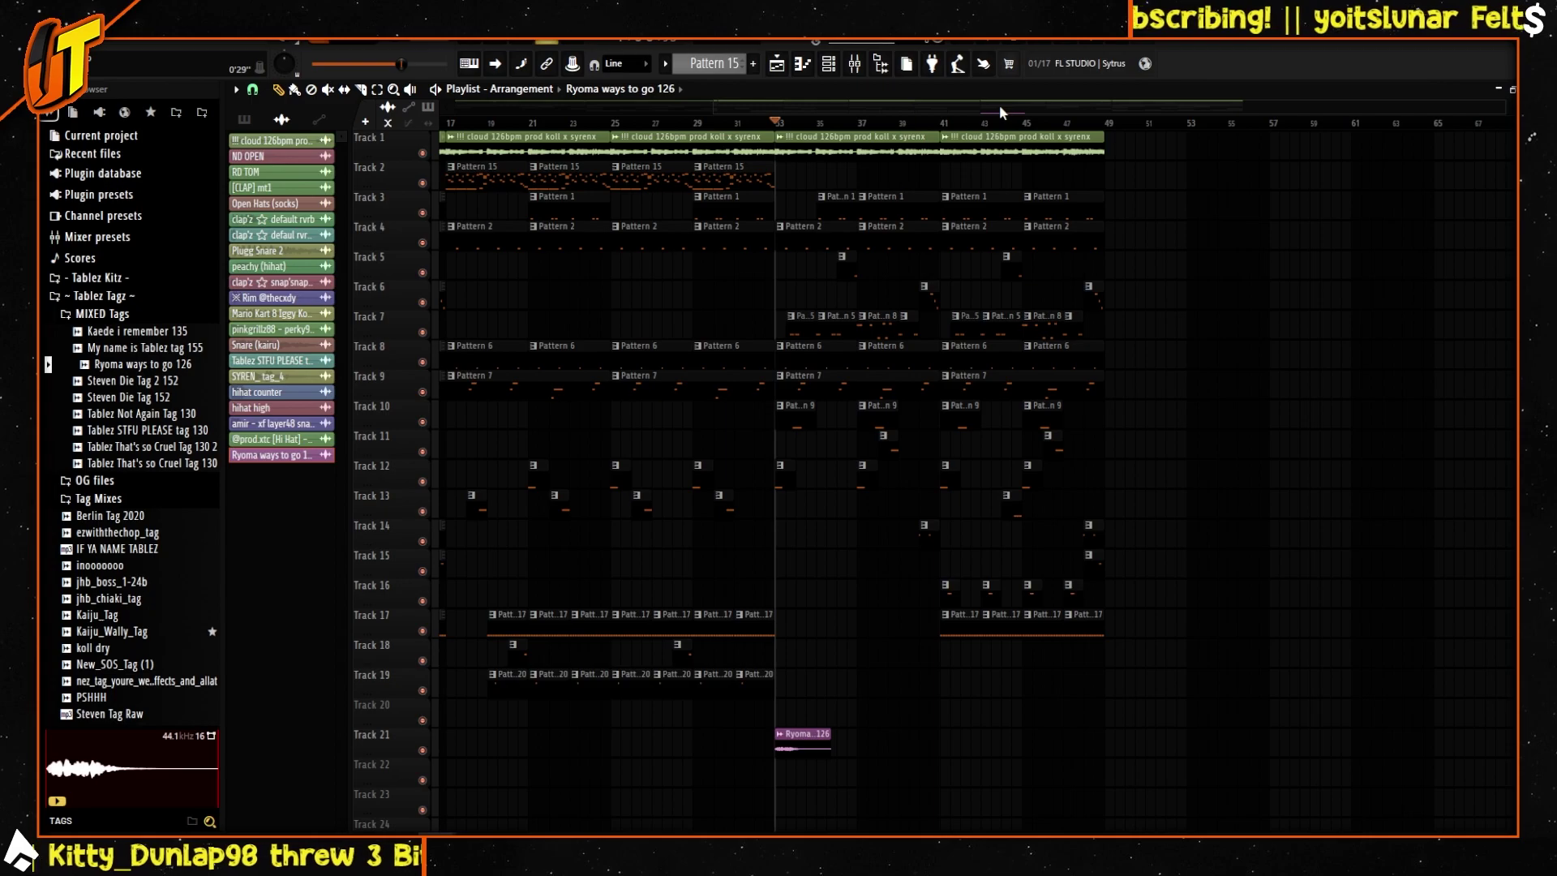
pyautogui.moveTo(1000, 108); pyautogui.dragTo(743, 108)
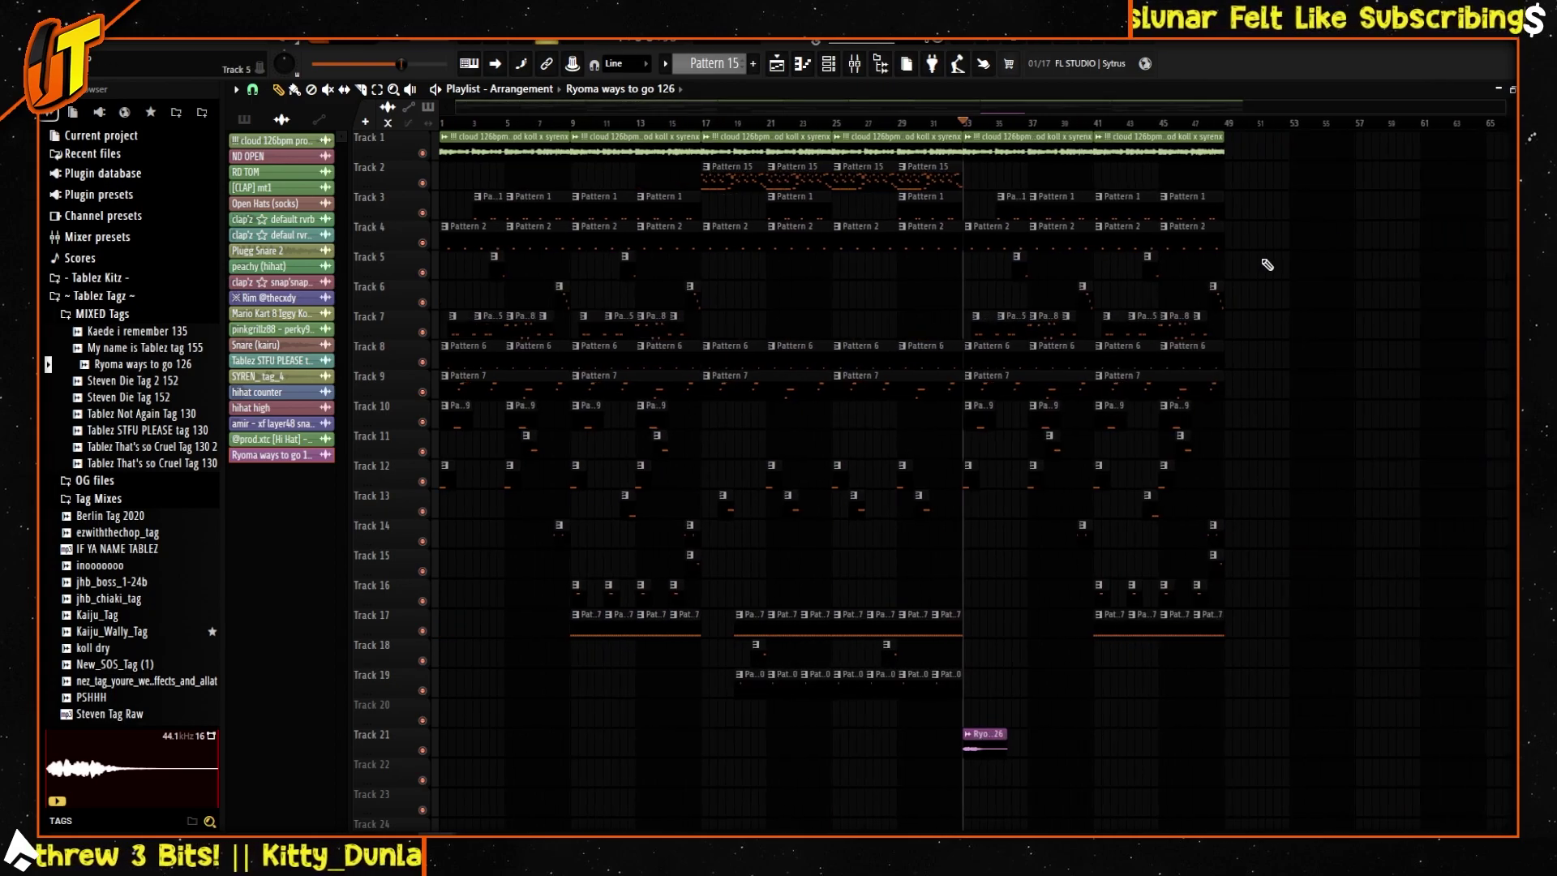